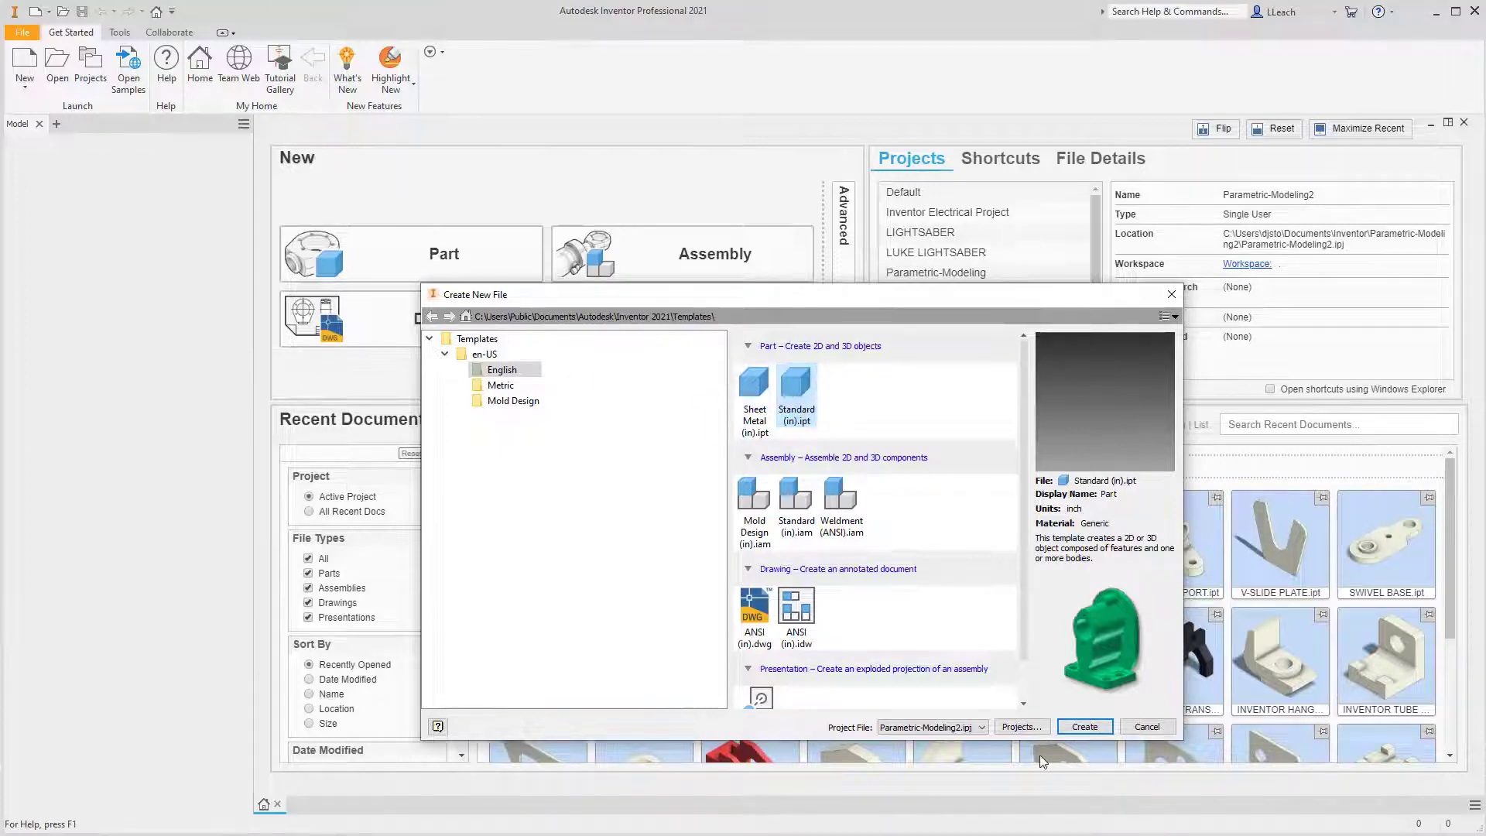
# Create a new part from the Standard (in).ipt template and start a 2D sketch on the XY plane.
pyautogui.click(1084, 726)
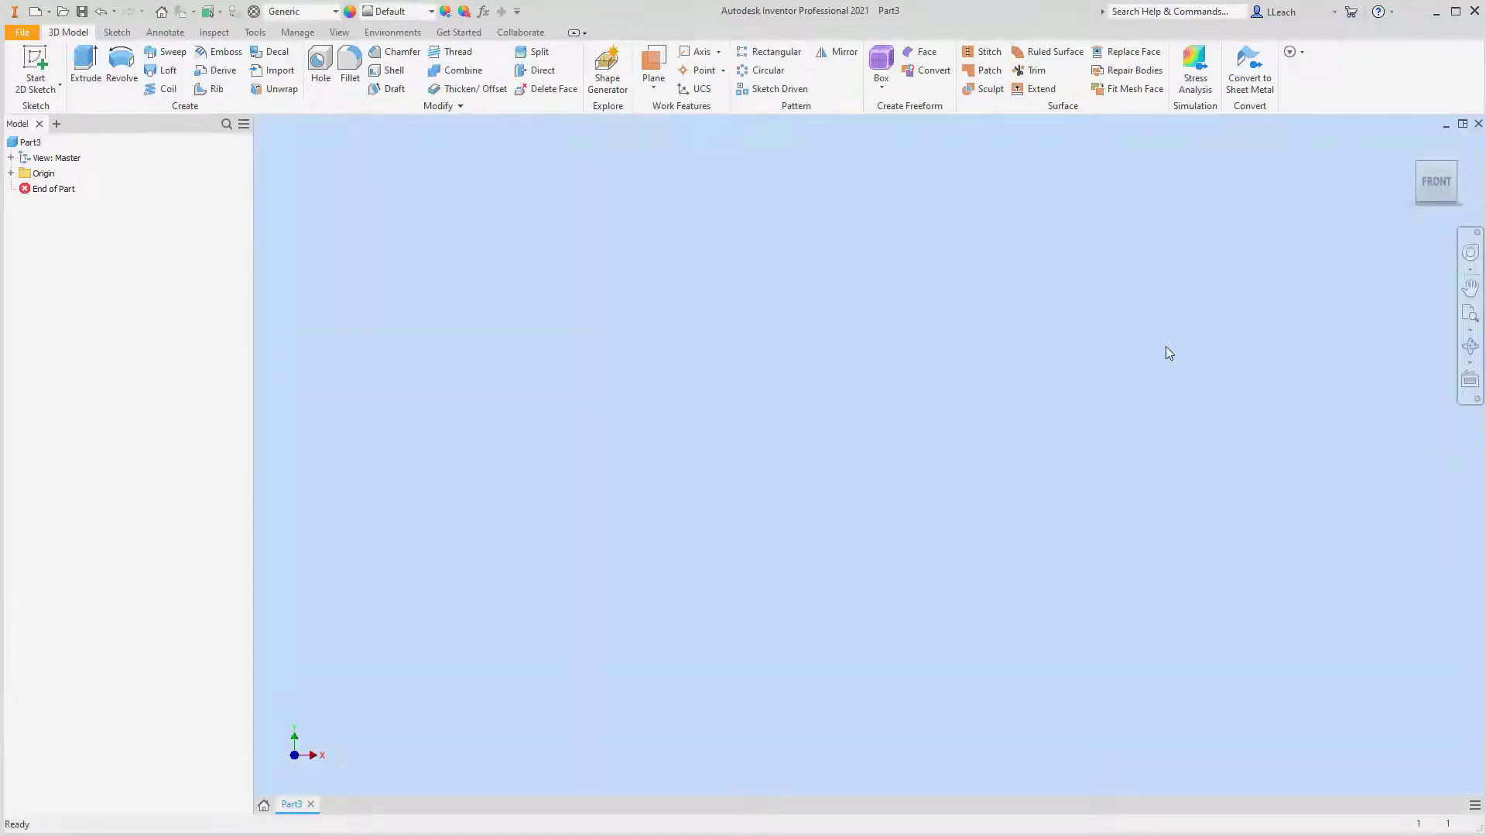
pyautogui.click(39, 93)
pyautogui.click(47, 109)
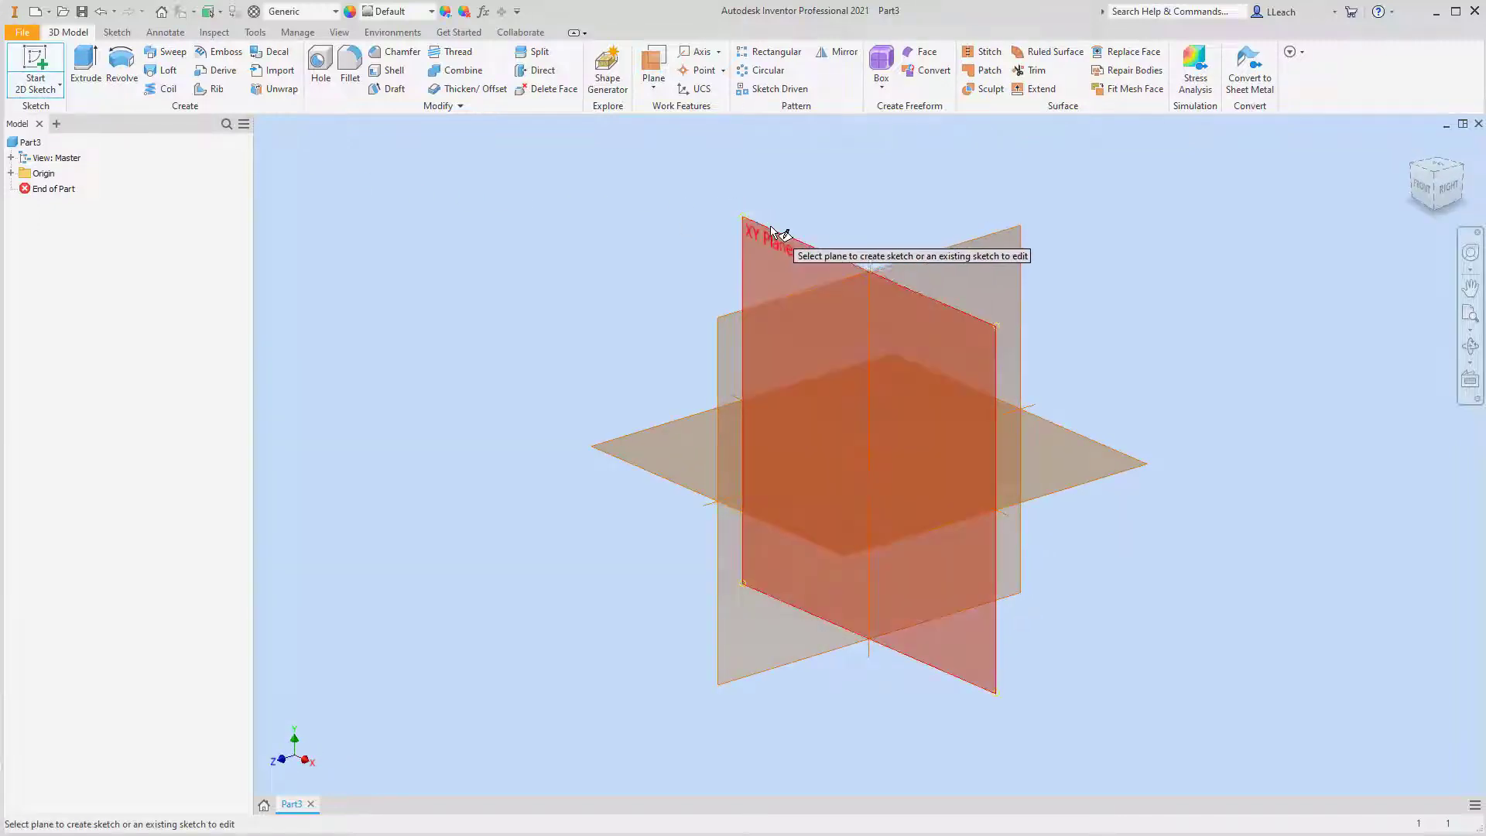
pyautogui.click(771, 230)
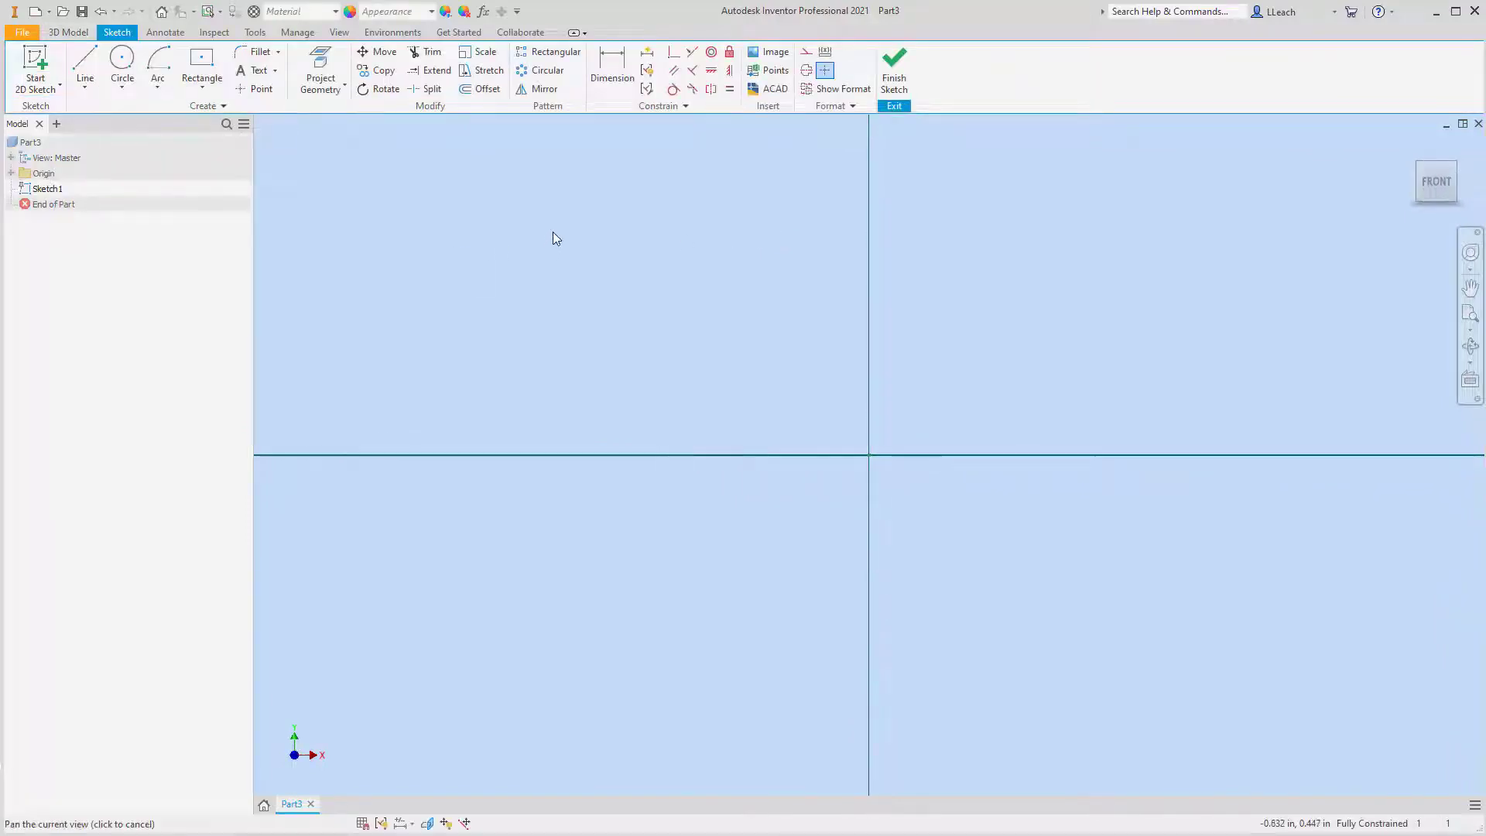
# Draw a 180-degree center point arc of 3 in radius above the horizontal axis, centered on the origin, and finish the sketch.
pyautogui.moveTo(553, 231); pyautogui.dragTo(536, 293, button='middle')
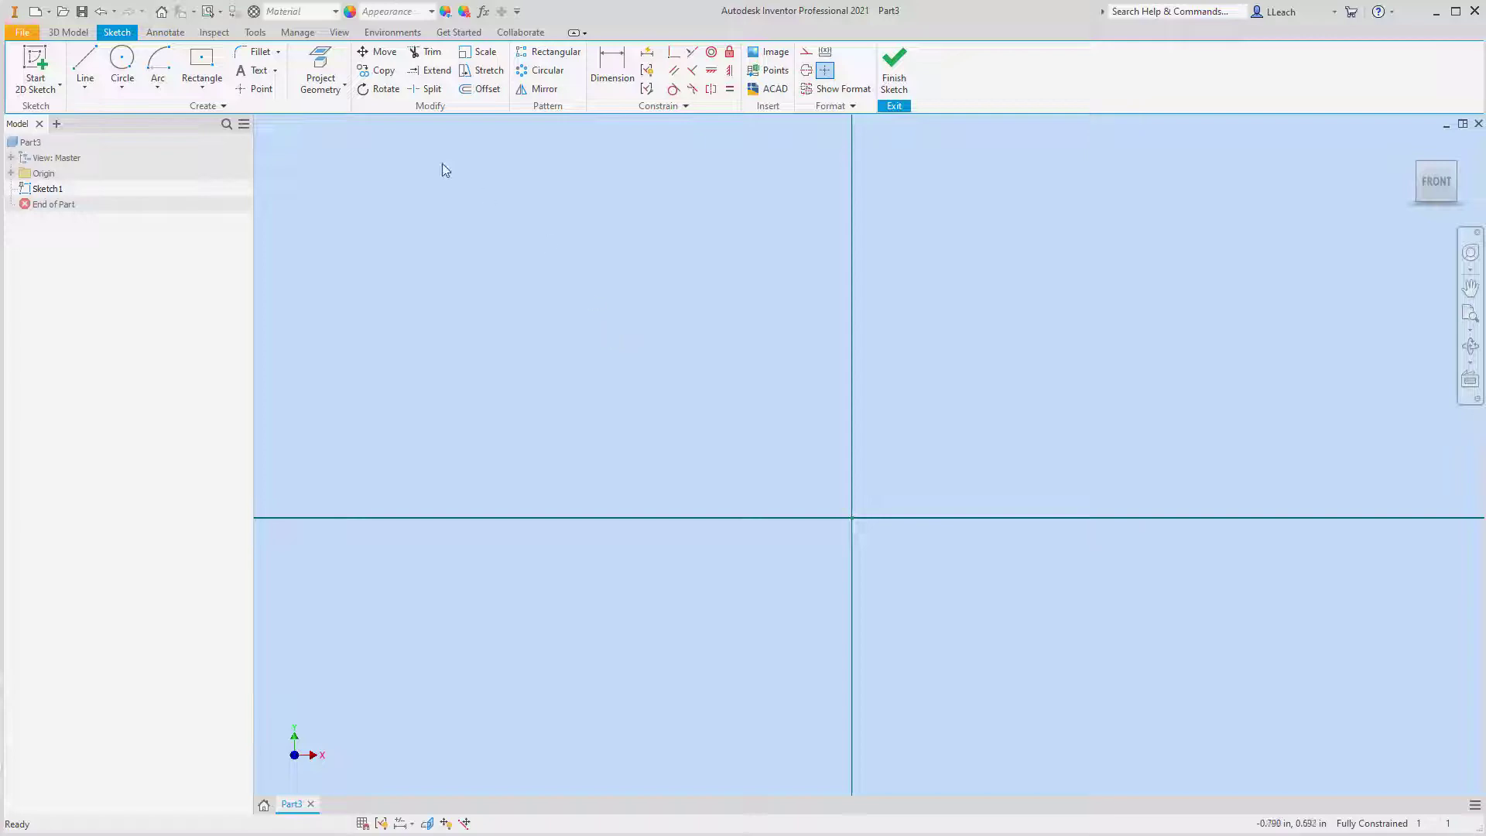
pyautogui.click(158, 86)
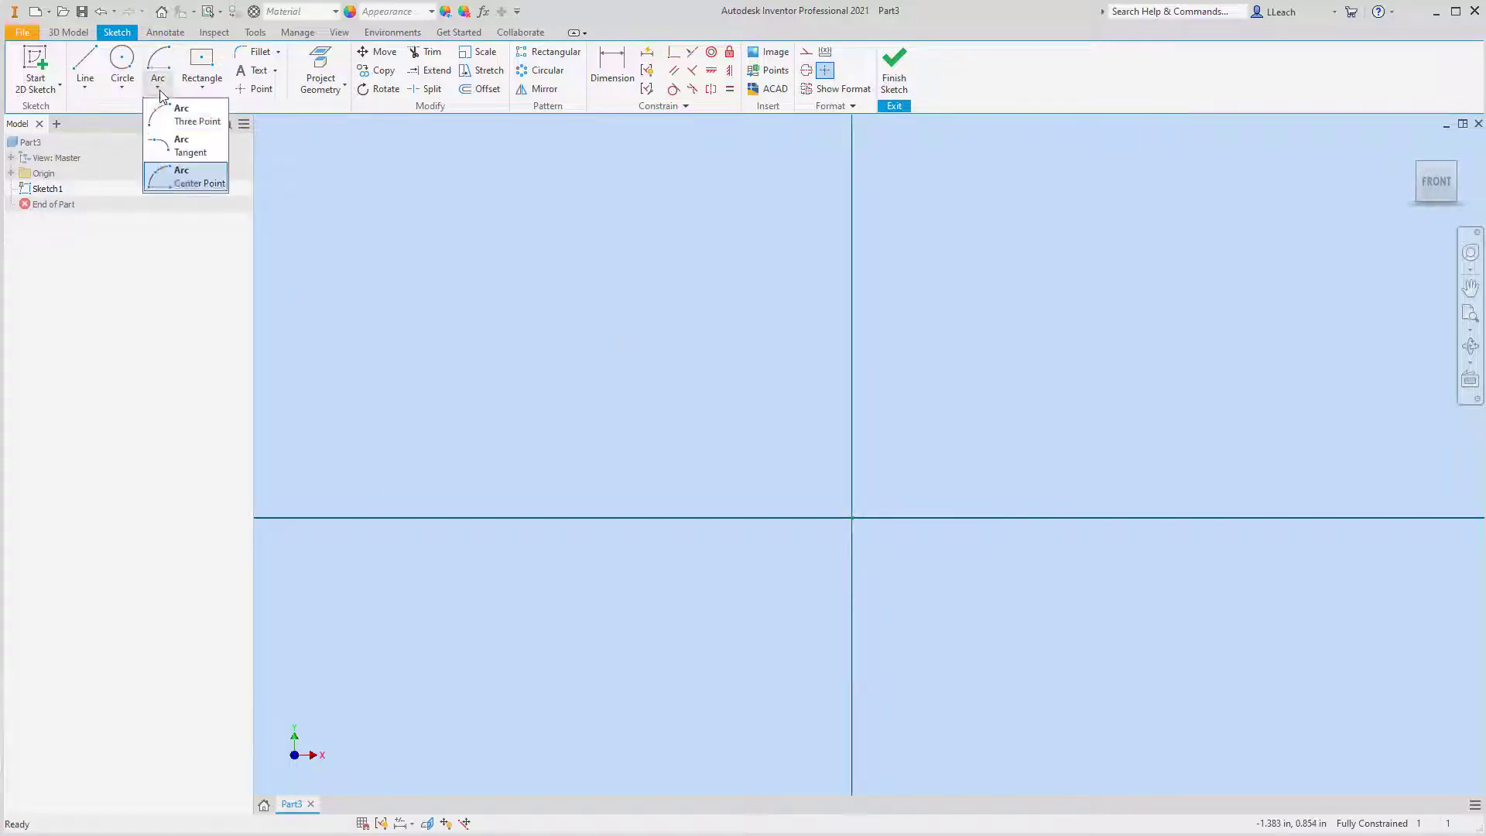
pyautogui.click(182, 176)
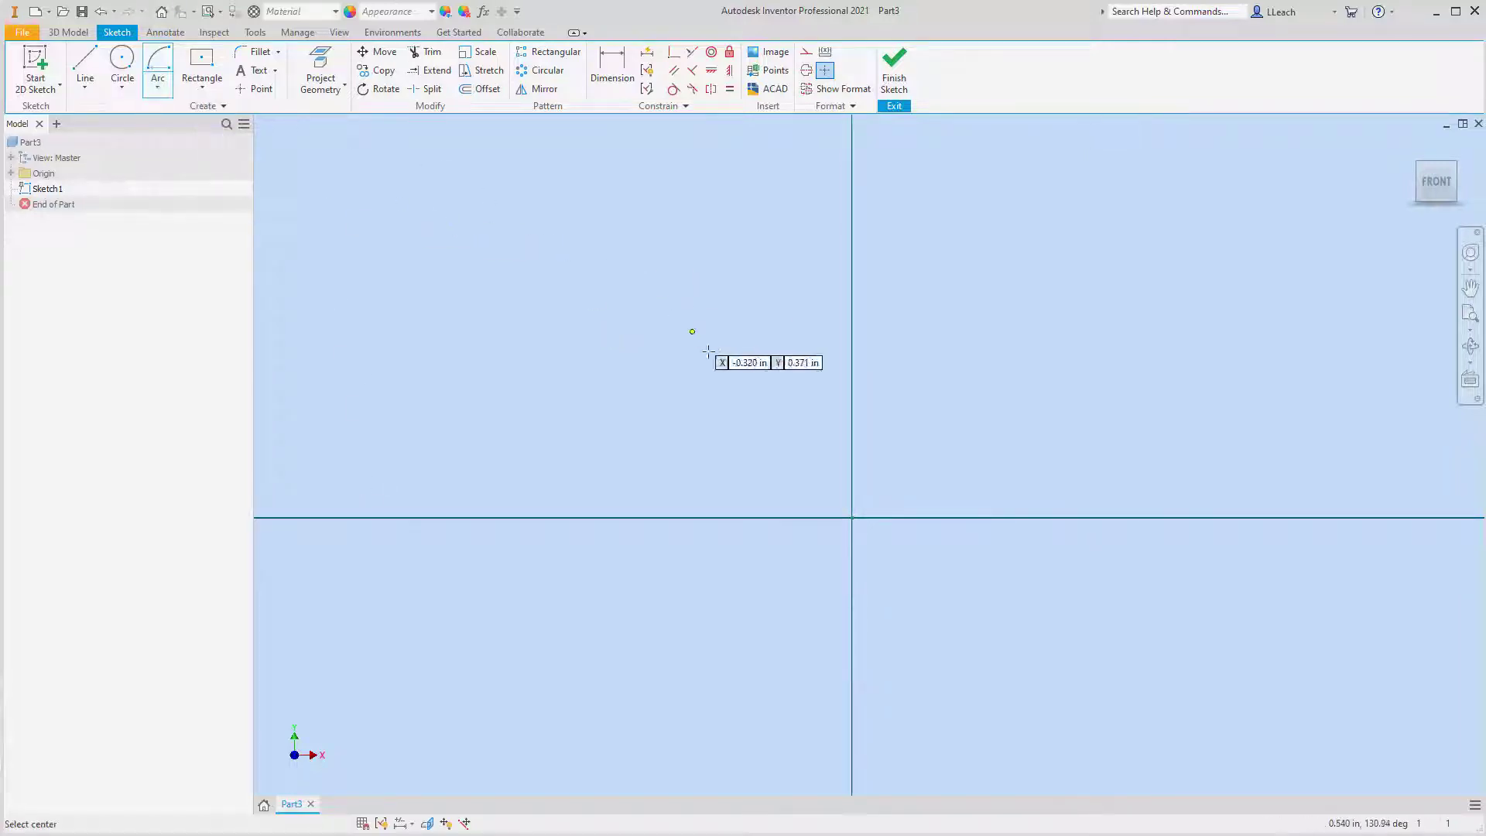
pyautogui.click(850, 515)
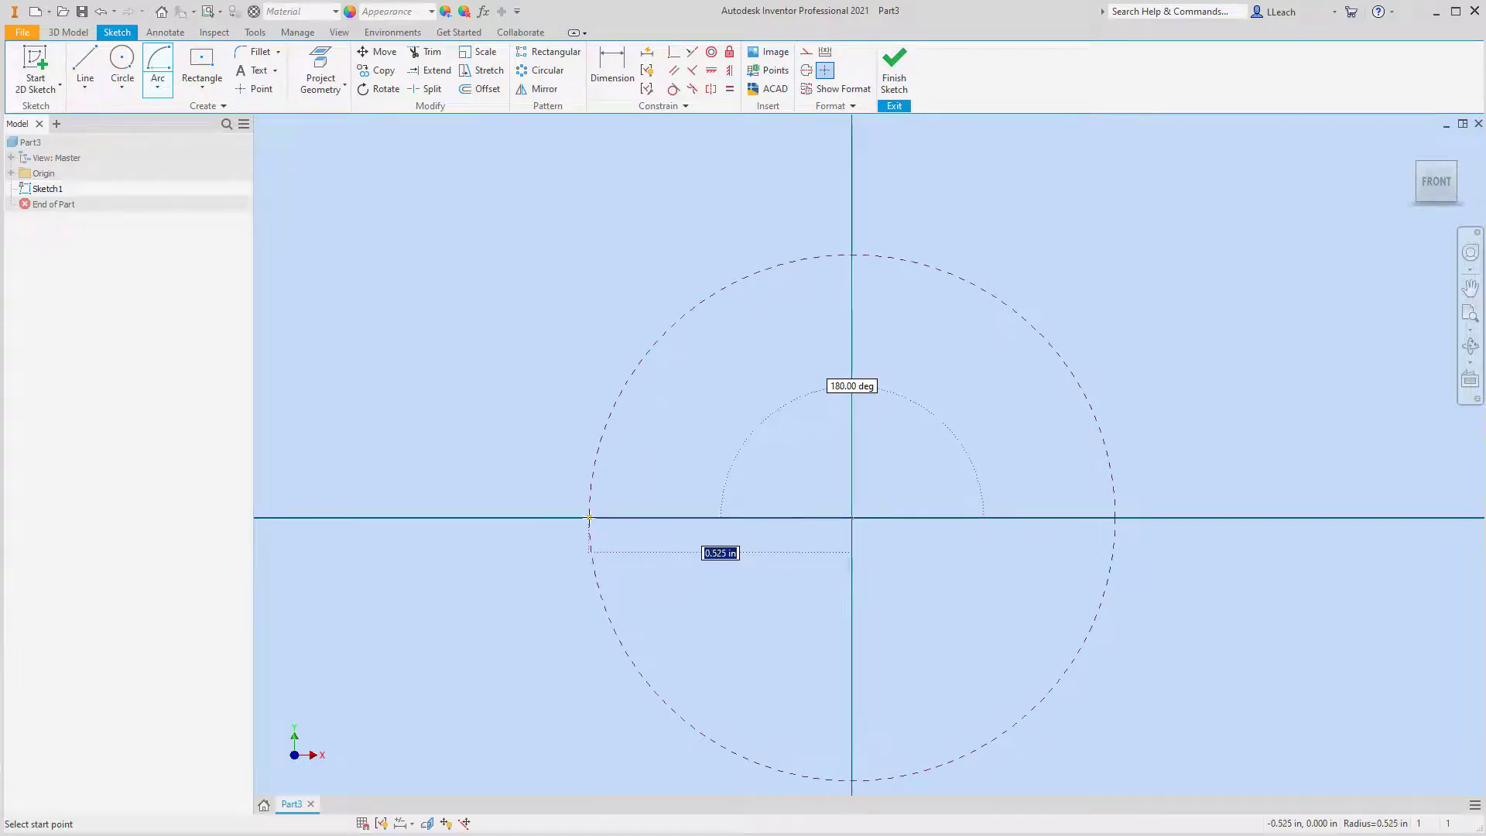
pyautogui.write('3')
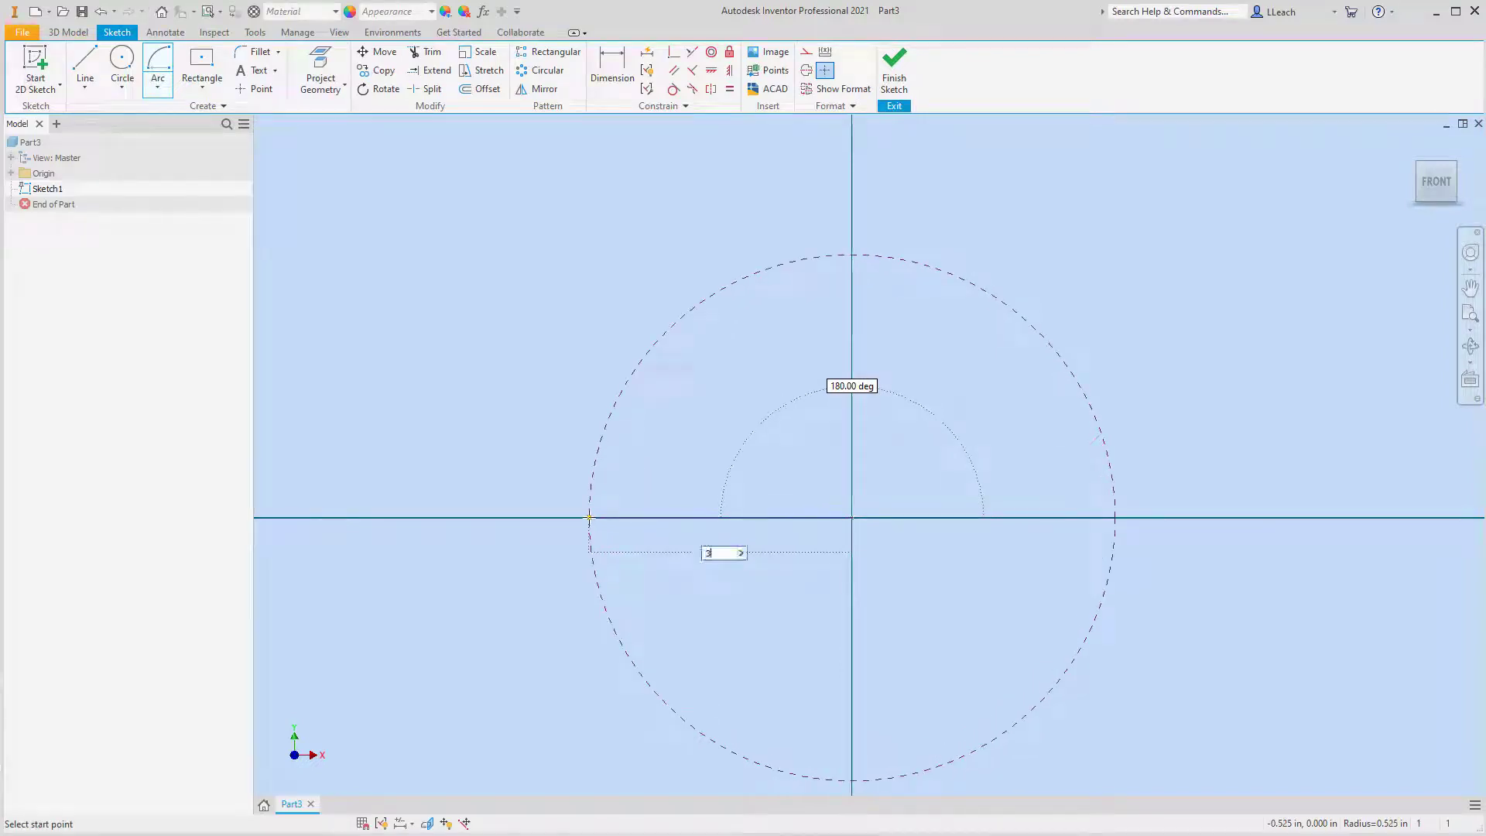
pyautogui.press('Tab')
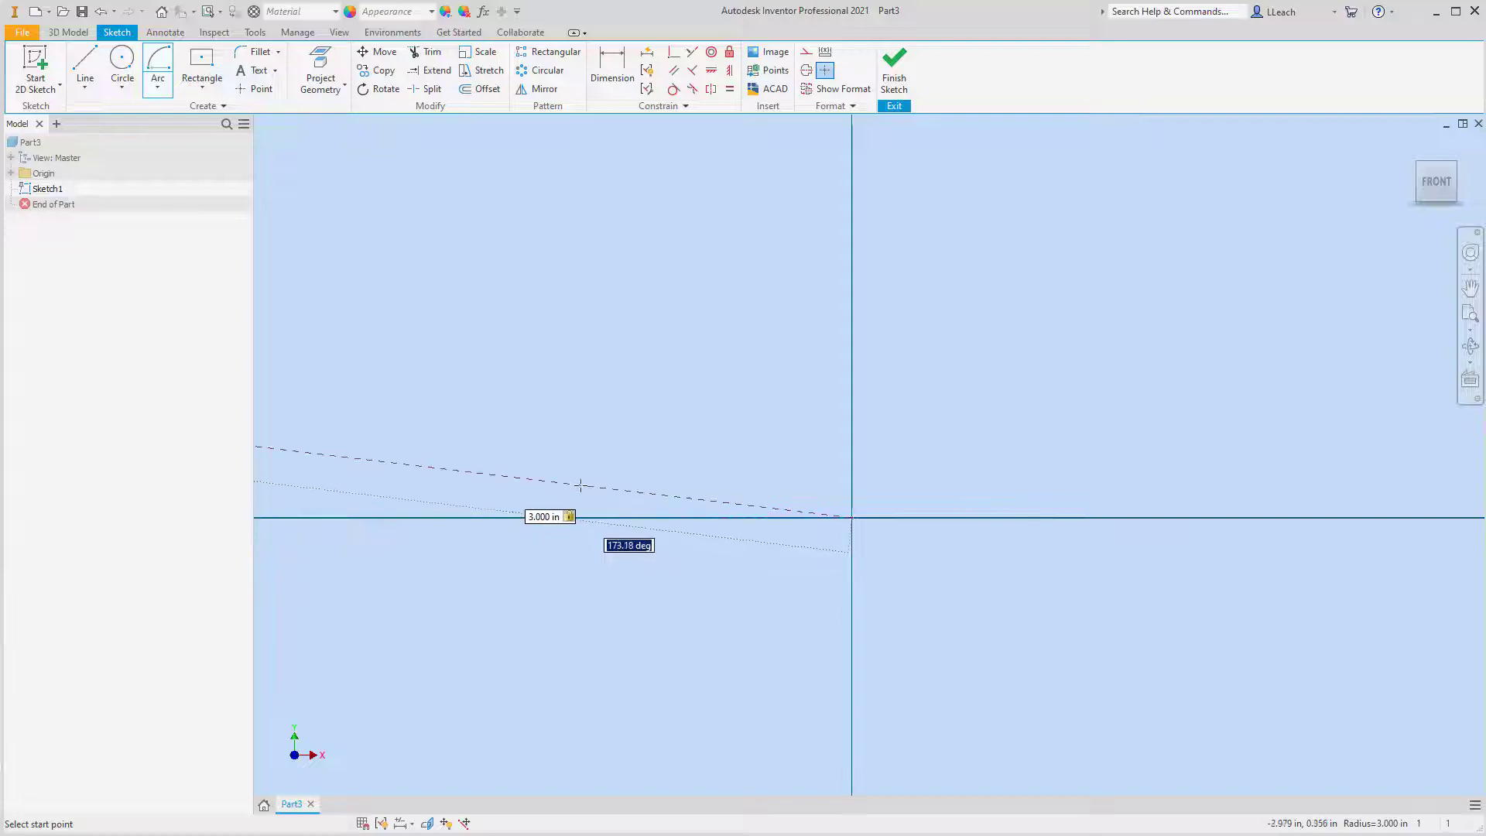
pyautogui.moveTo(607, 517); pyautogui.dragTo(839, 491, button='middle')
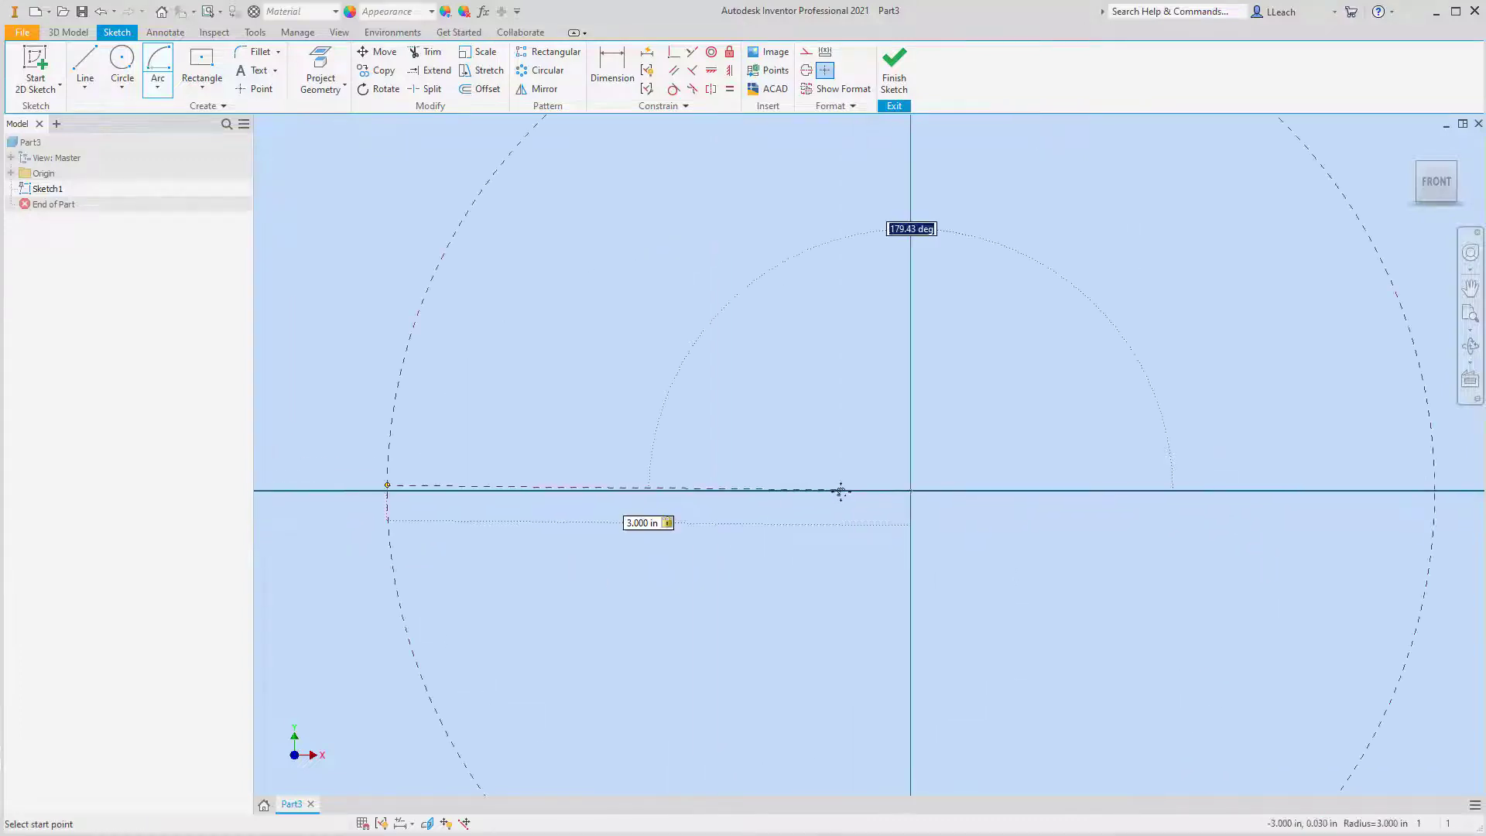
pyautogui.scroll(-2, 839, 491)
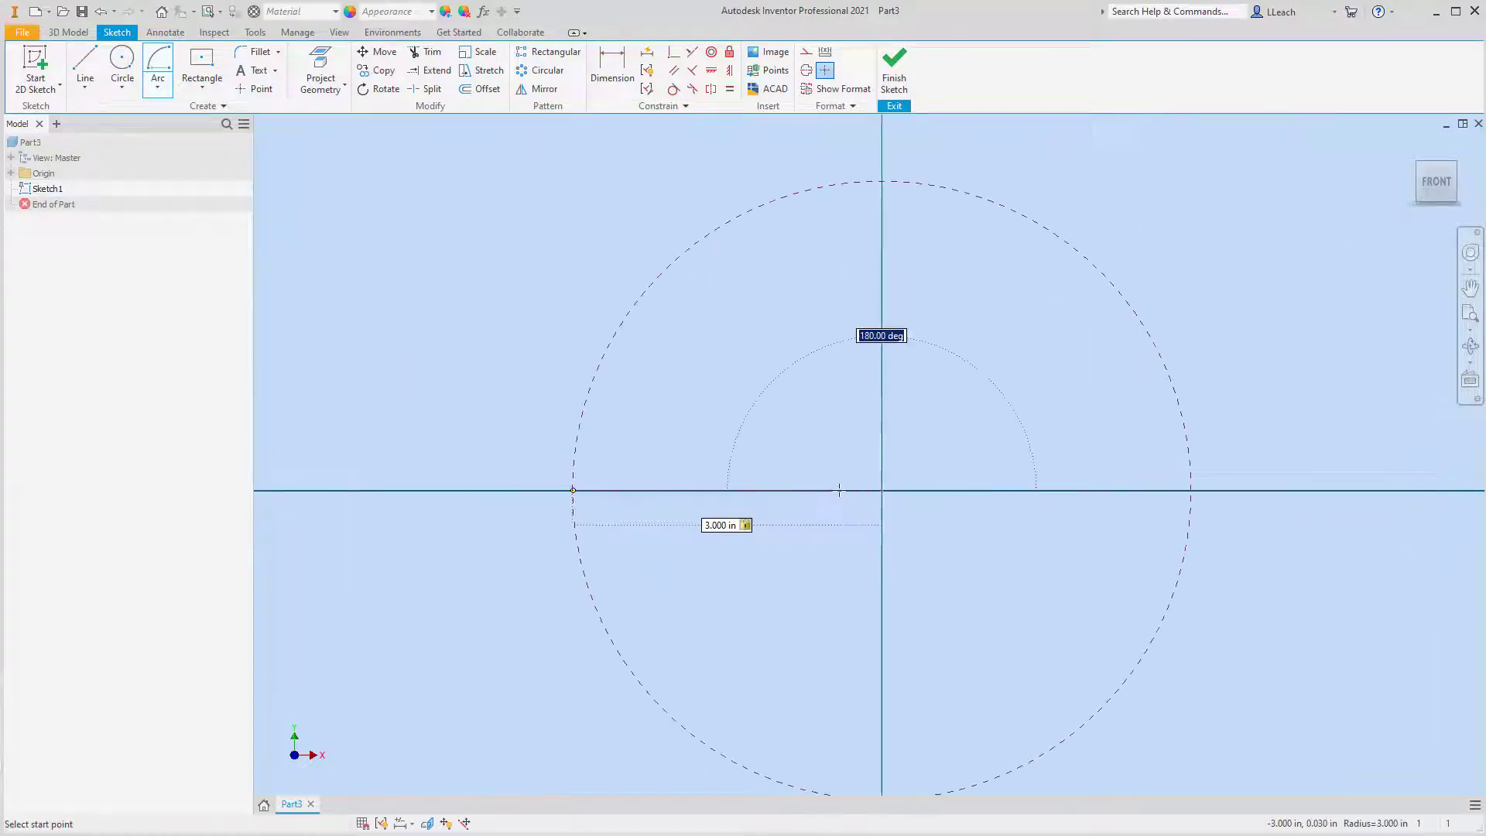
pyautogui.click(573, 490)
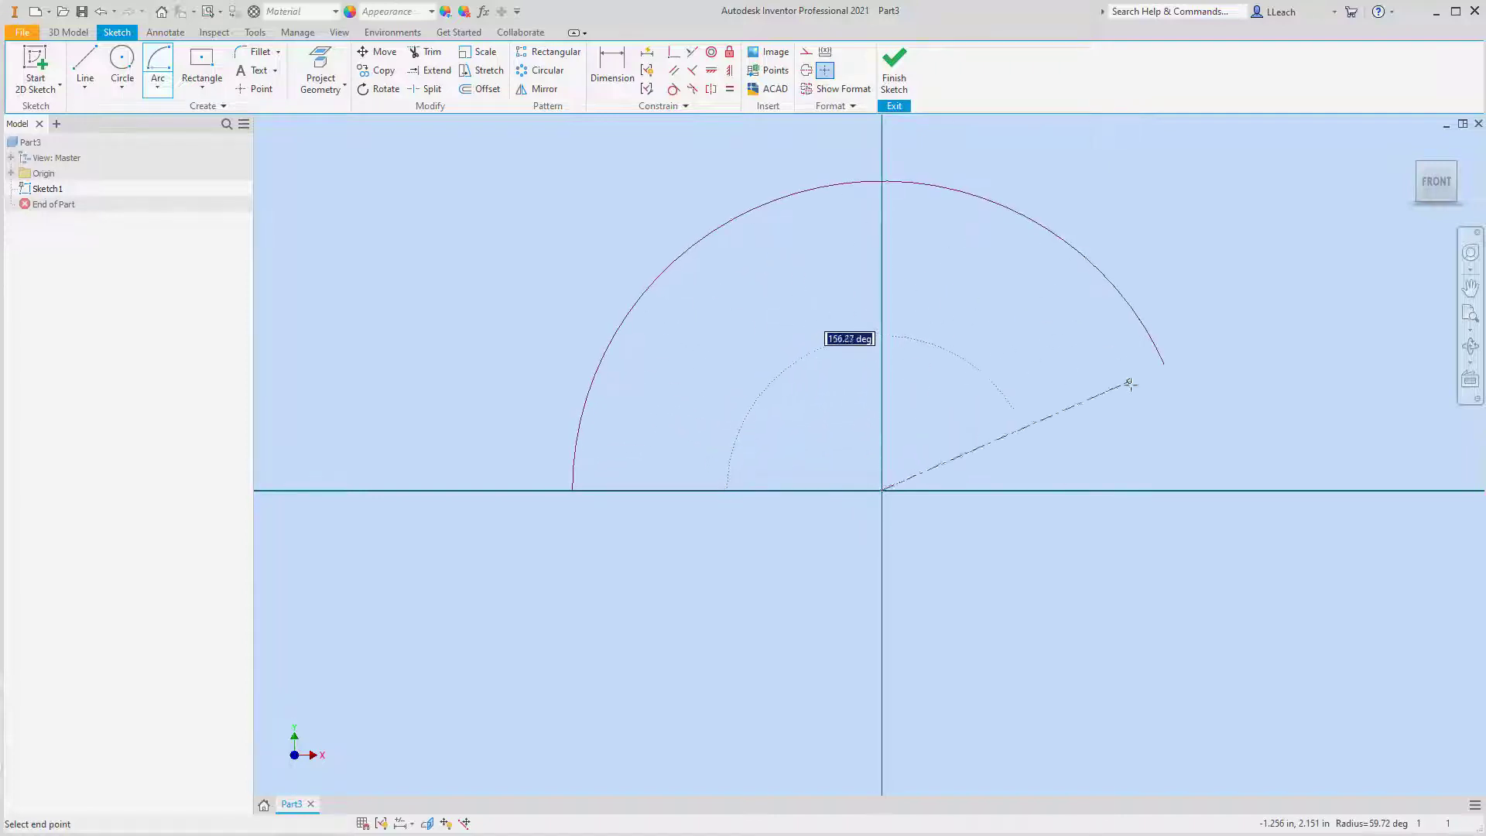
pyautogui.click(1187, 489)
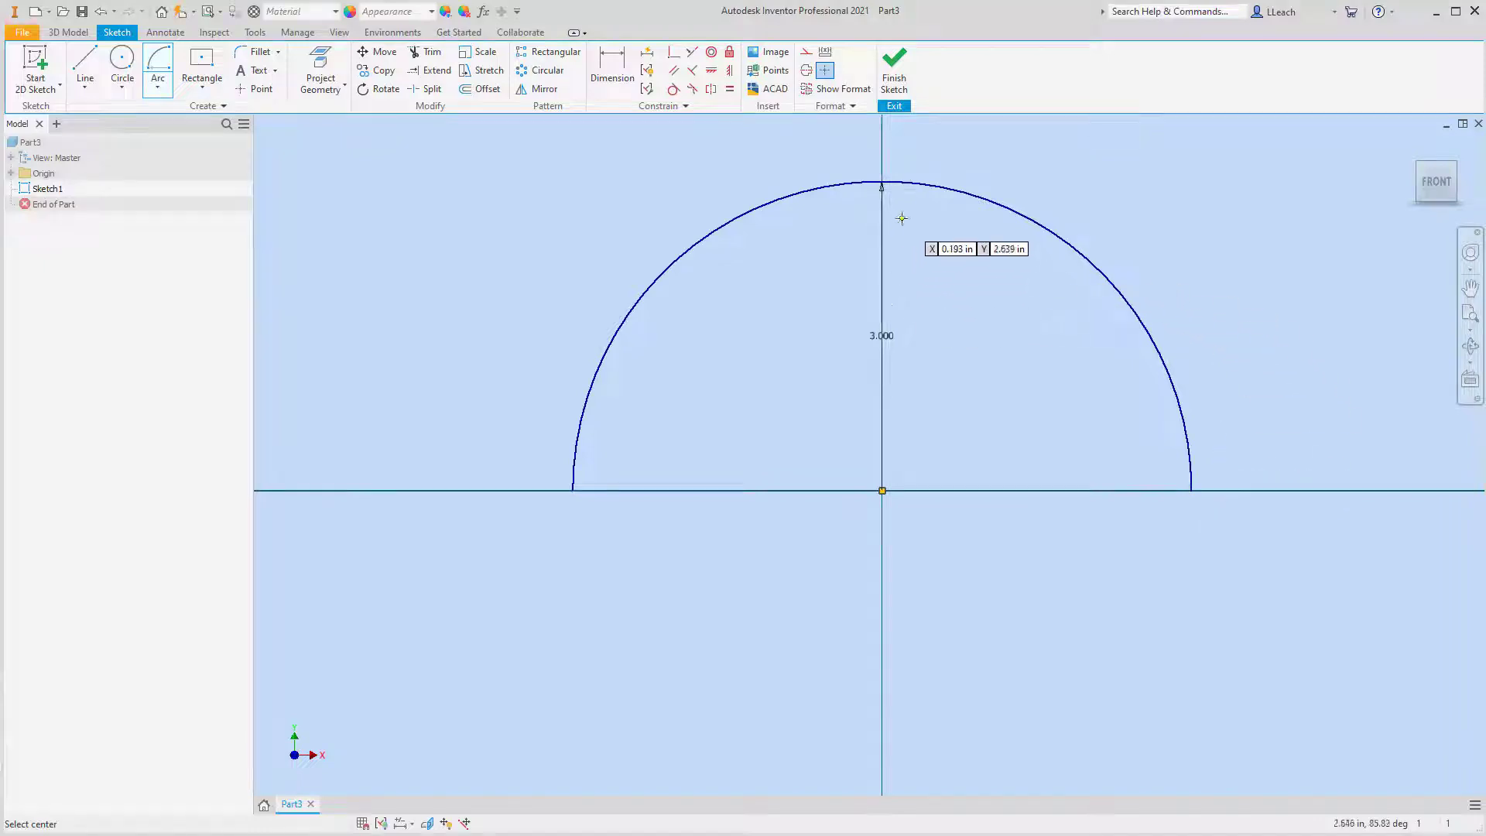
pyautogui.click(894, 69)
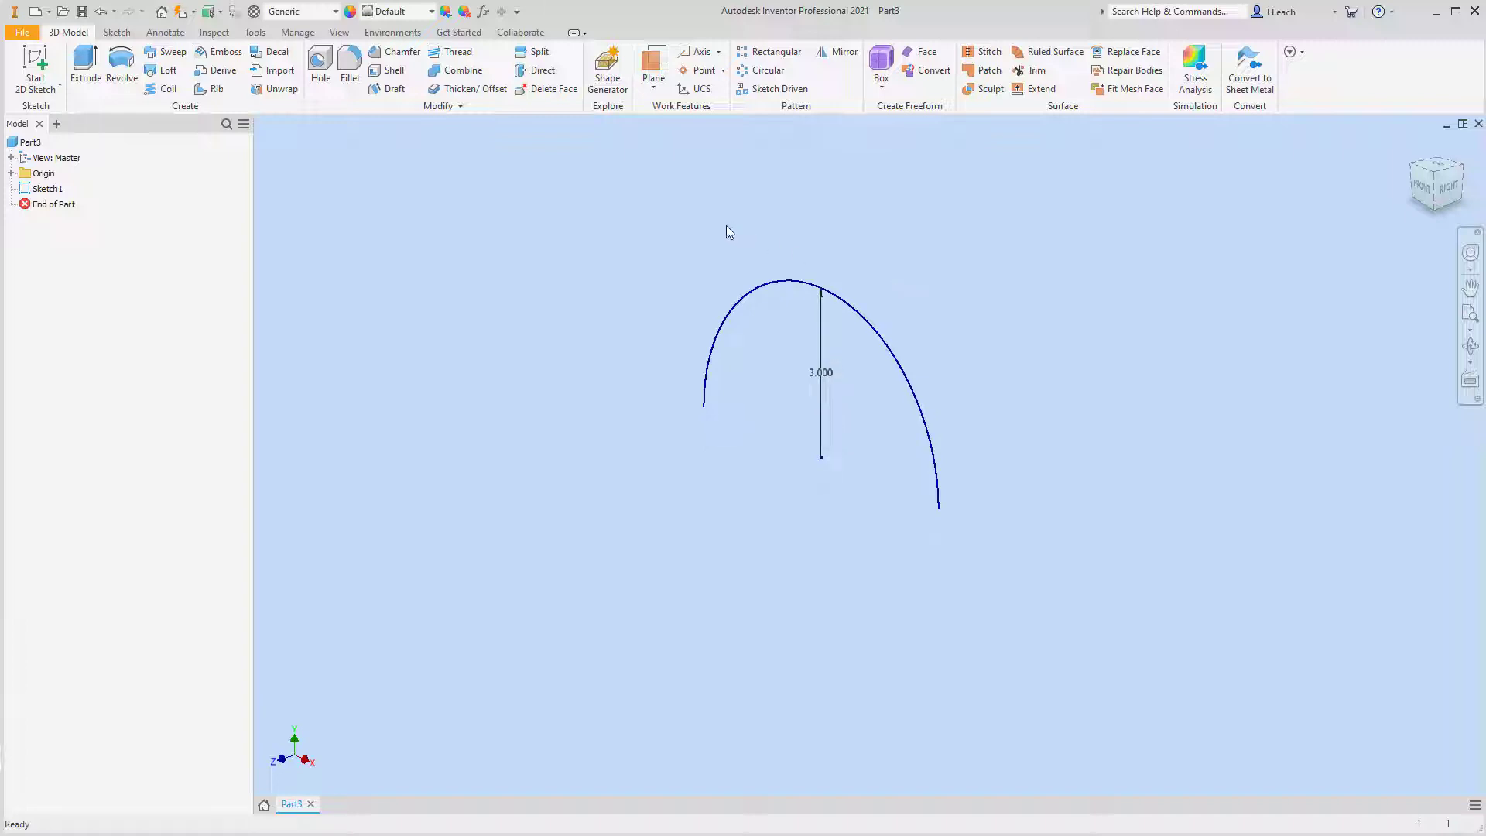
pyautogui.click(654, 62)
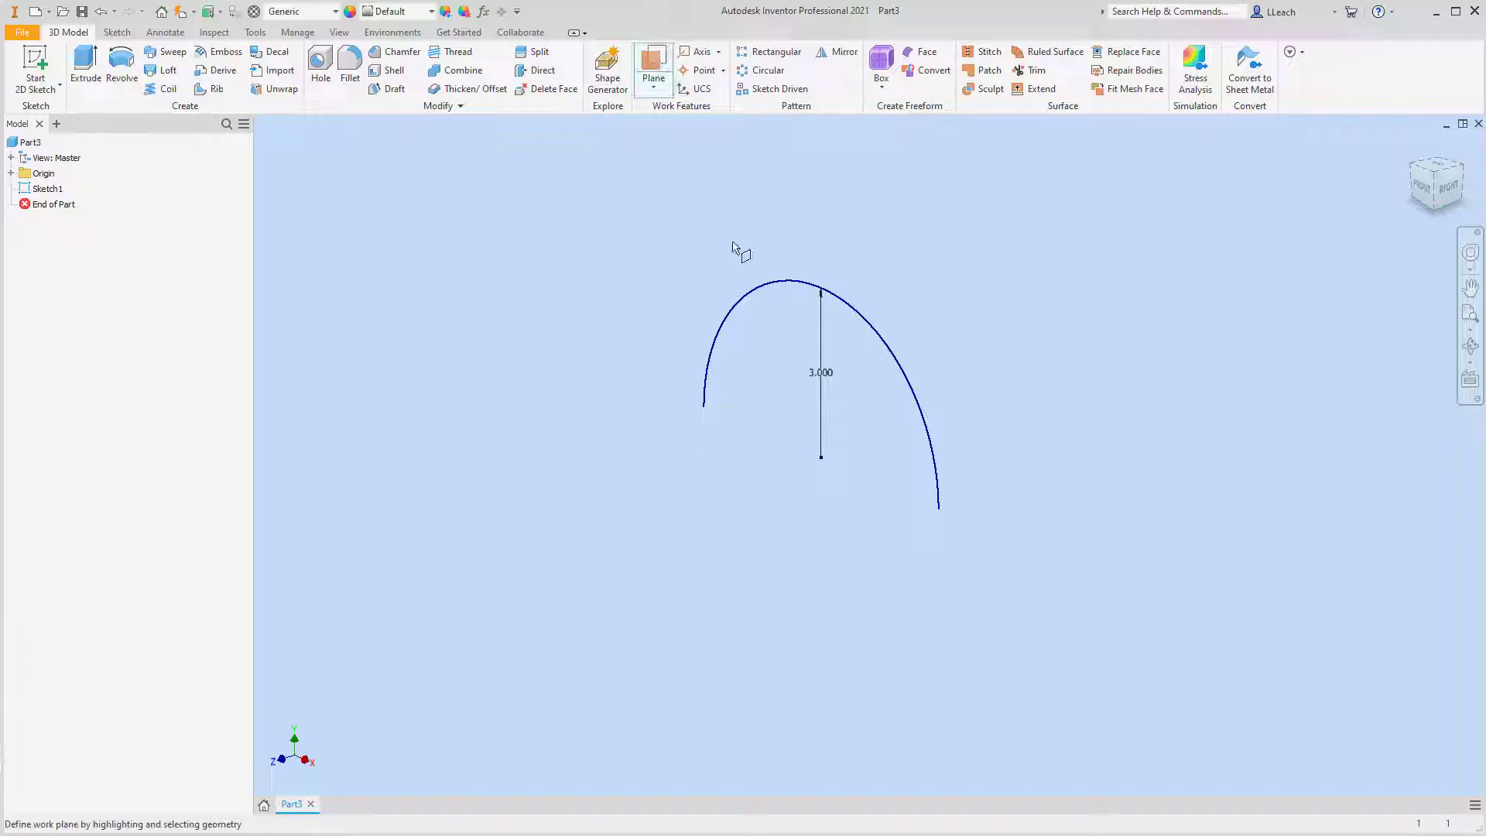
pyautogui.click(750, 297)
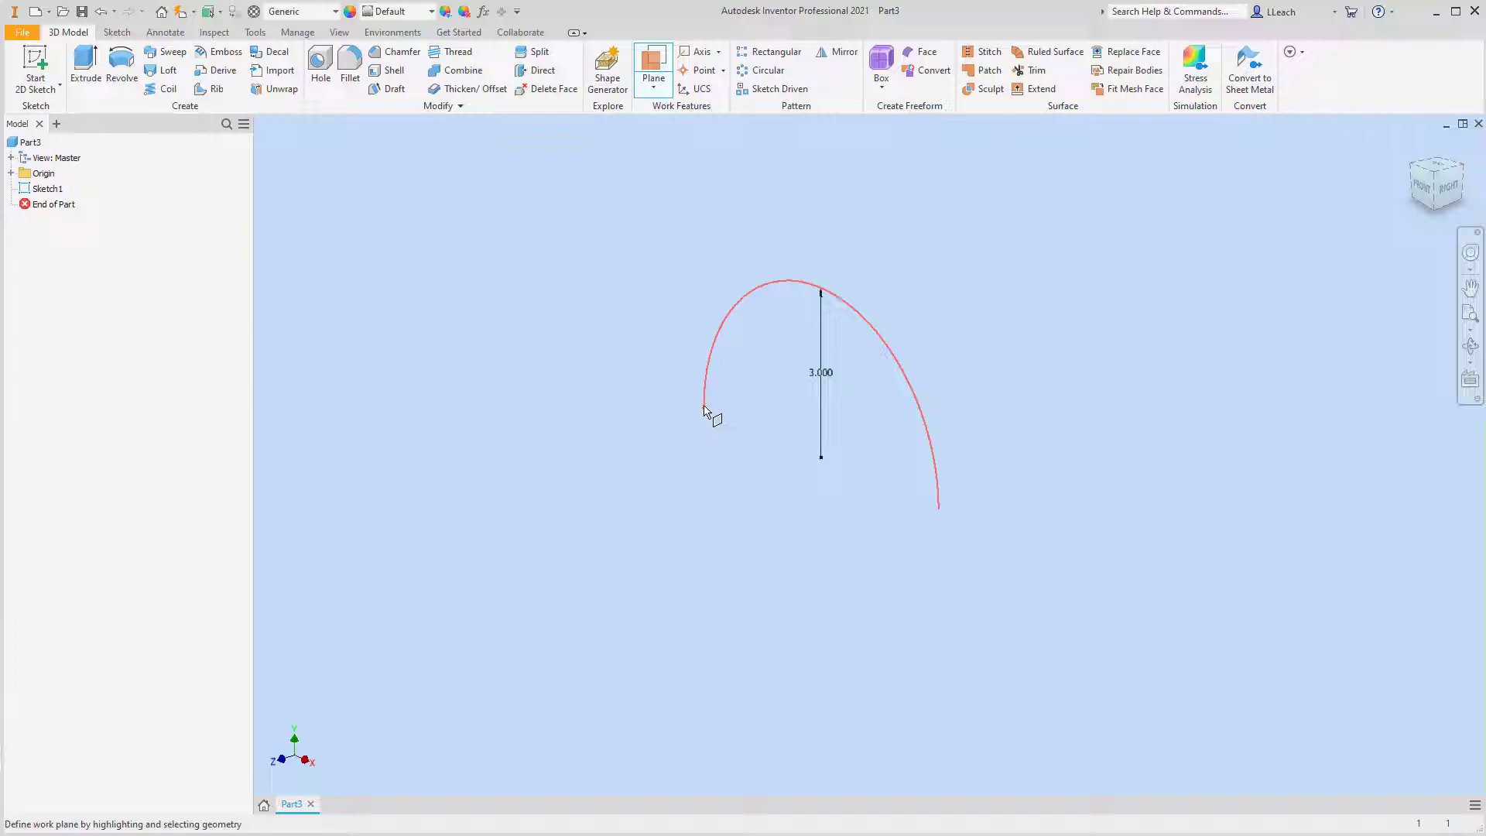
pyautogui.scroll(5, 701, 400)
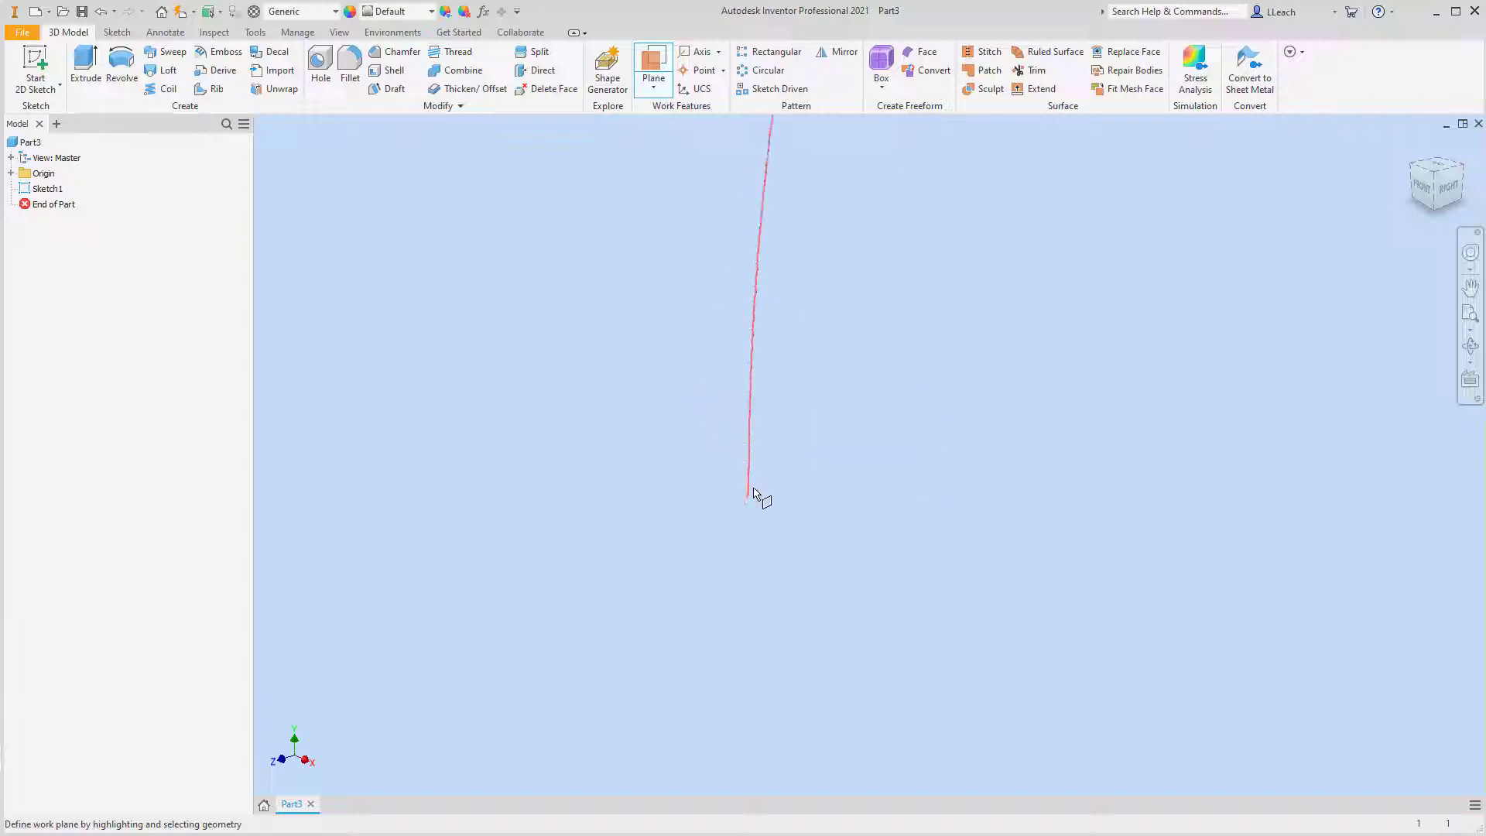
pyautogui.scroll(3, 749, 495)
pyautogui.scroll(3, 740, 496)
pyautogui.scroll(2, 666, 458)
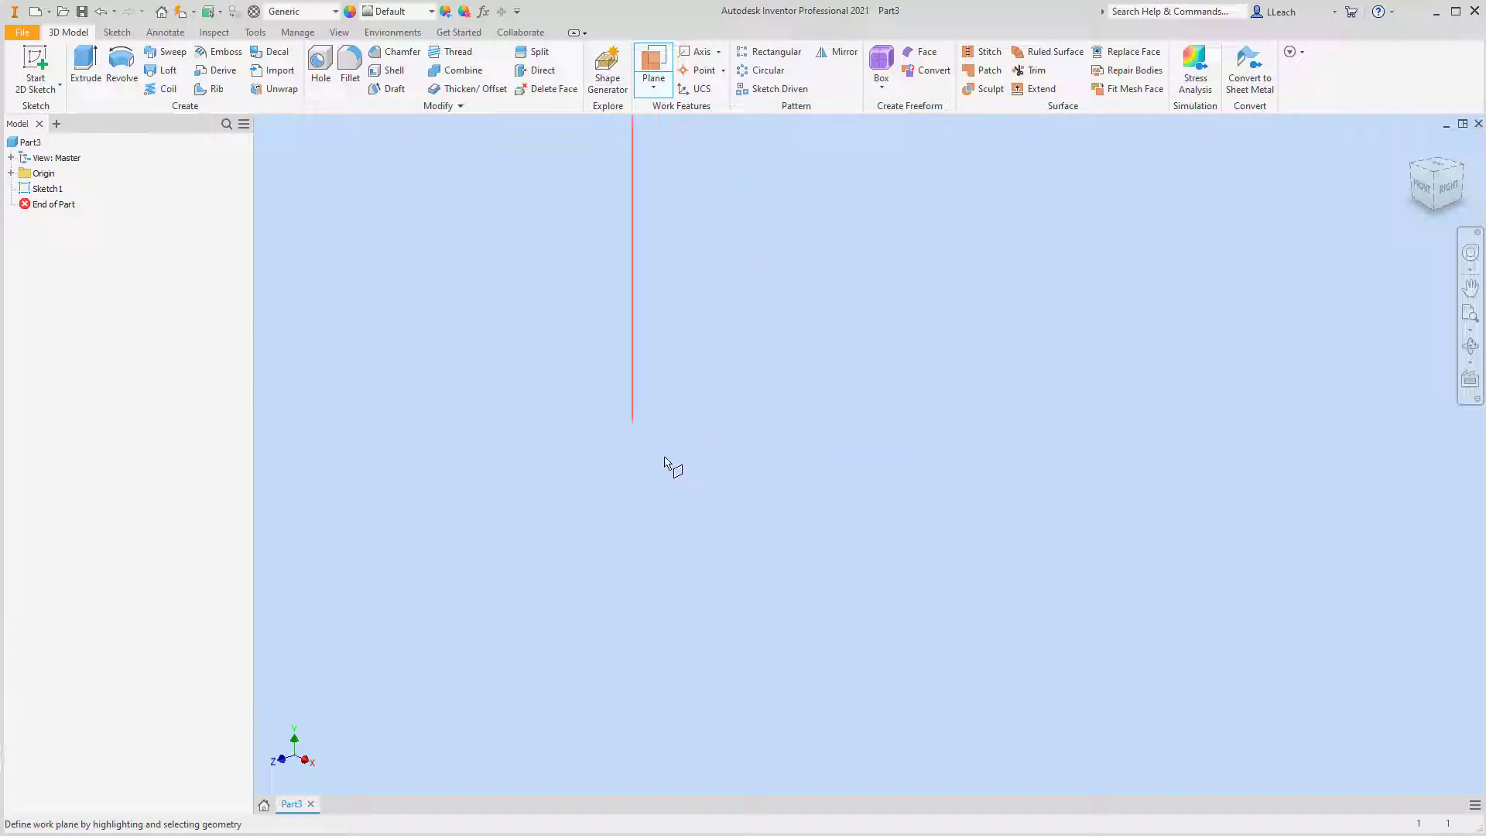
pyautogui.scroll(-5, 664, 462)
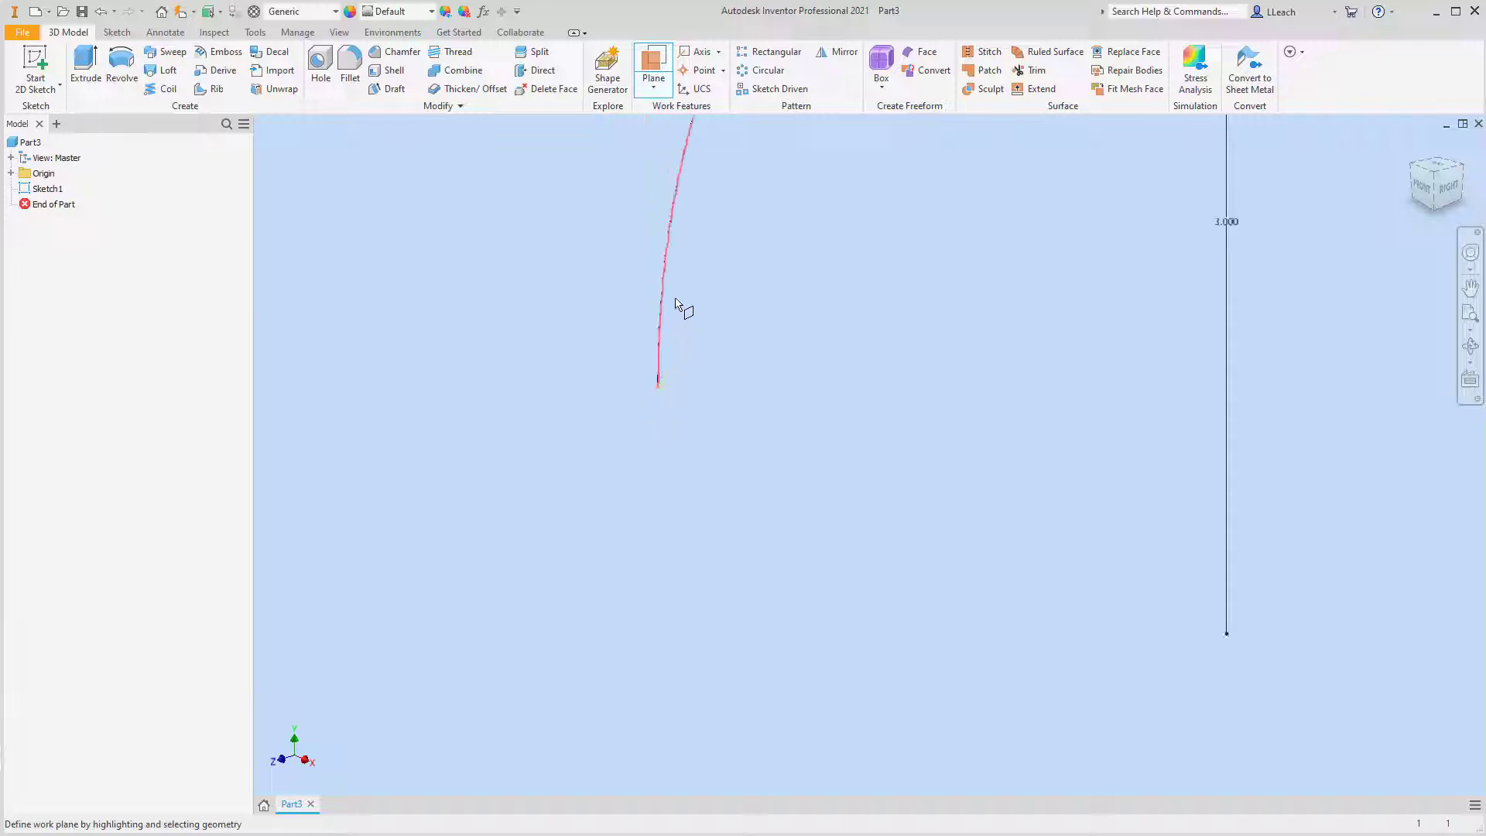
pyautogui.scroll(-5, 676, 301)
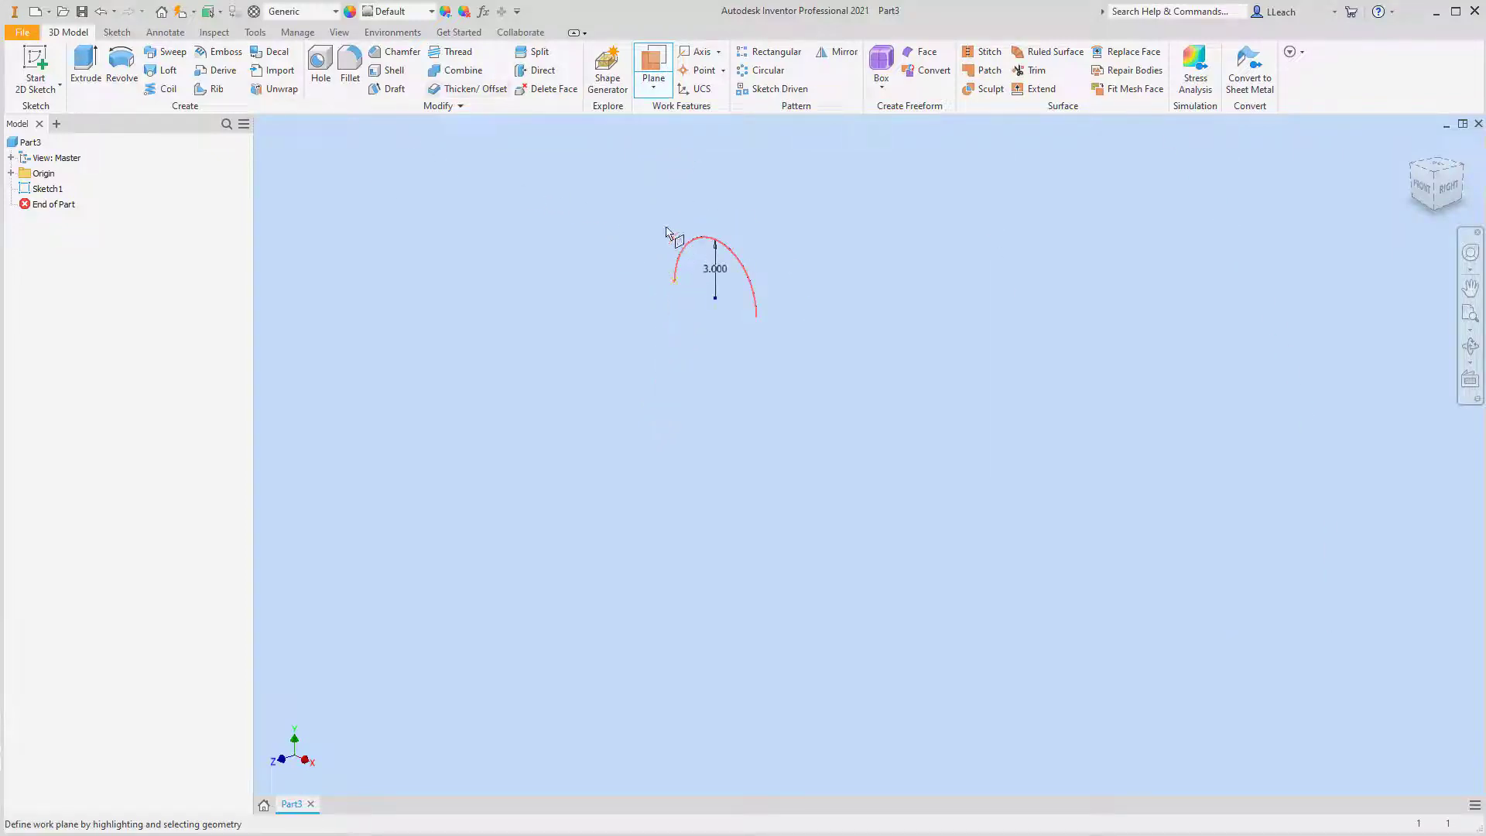
pyautogui.rightClick(666, 232)
pyautogui.click(582, 218)
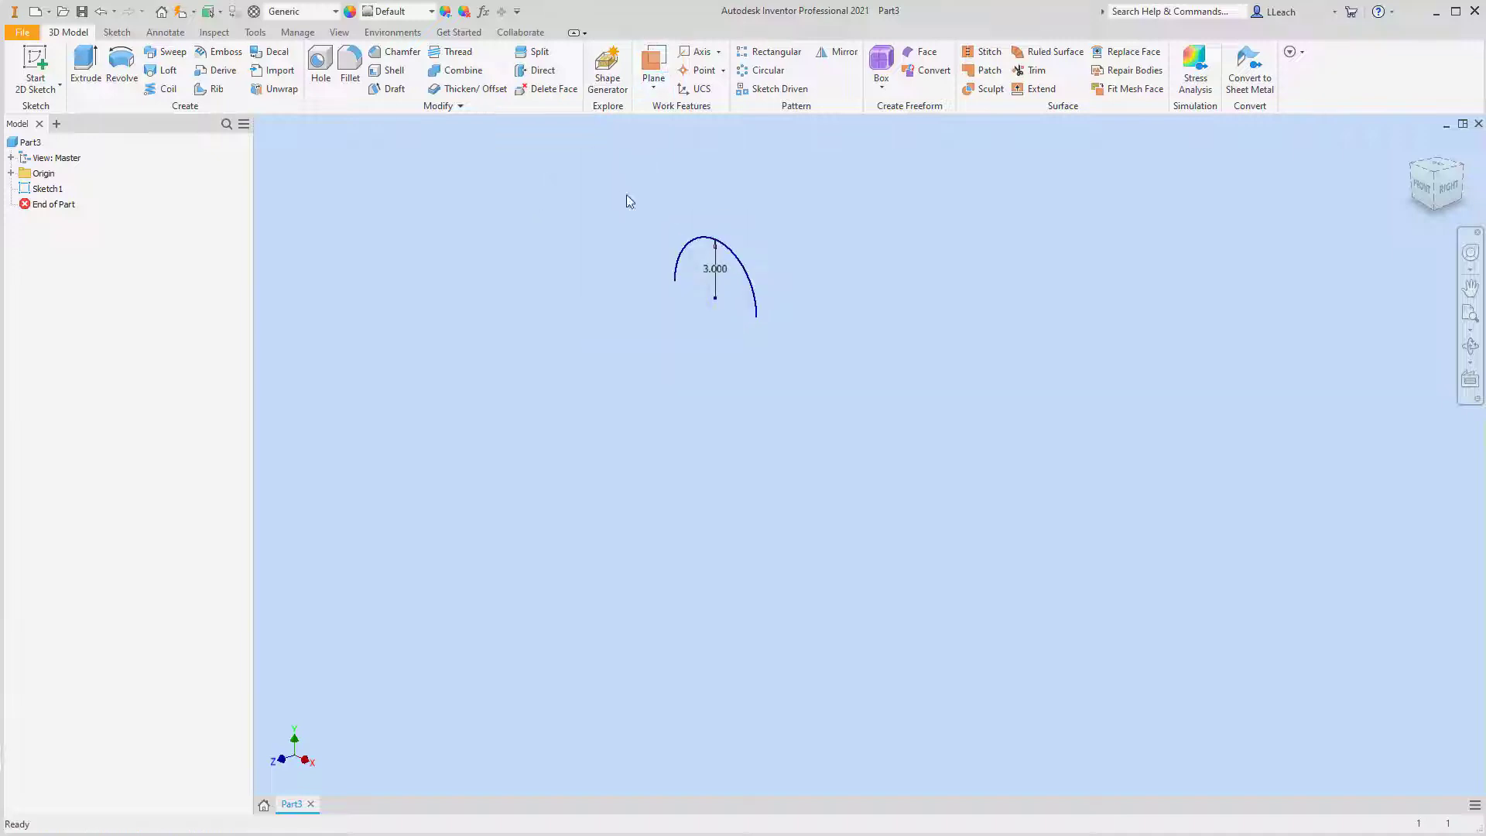
# Create a work plane normal to the arc at its endpoint on the negative X side.
pyautogui.click(653, 64)
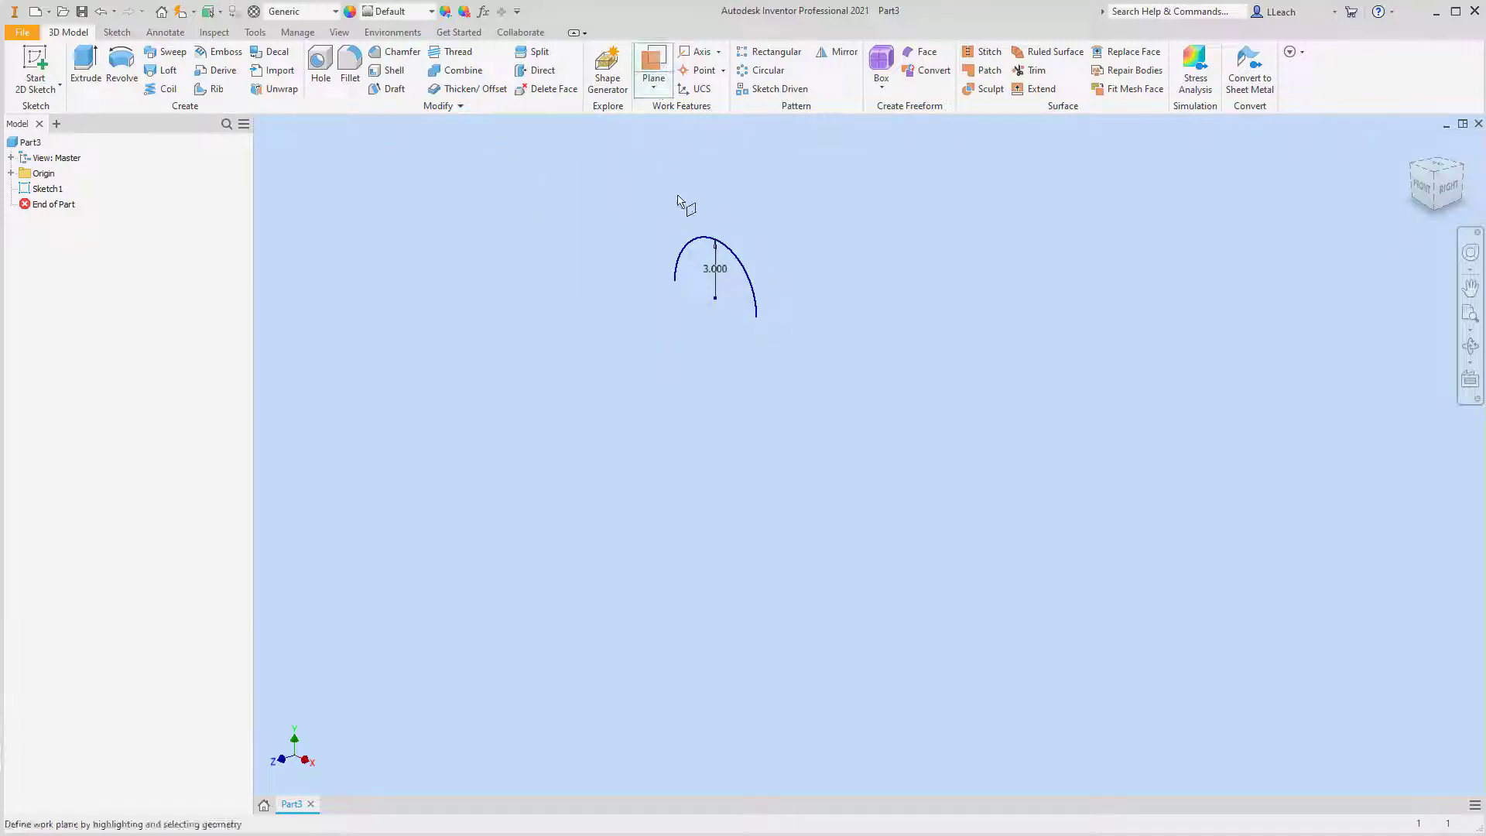
pyautogui.click(690, 244)
pyautogui.click(675, 281)
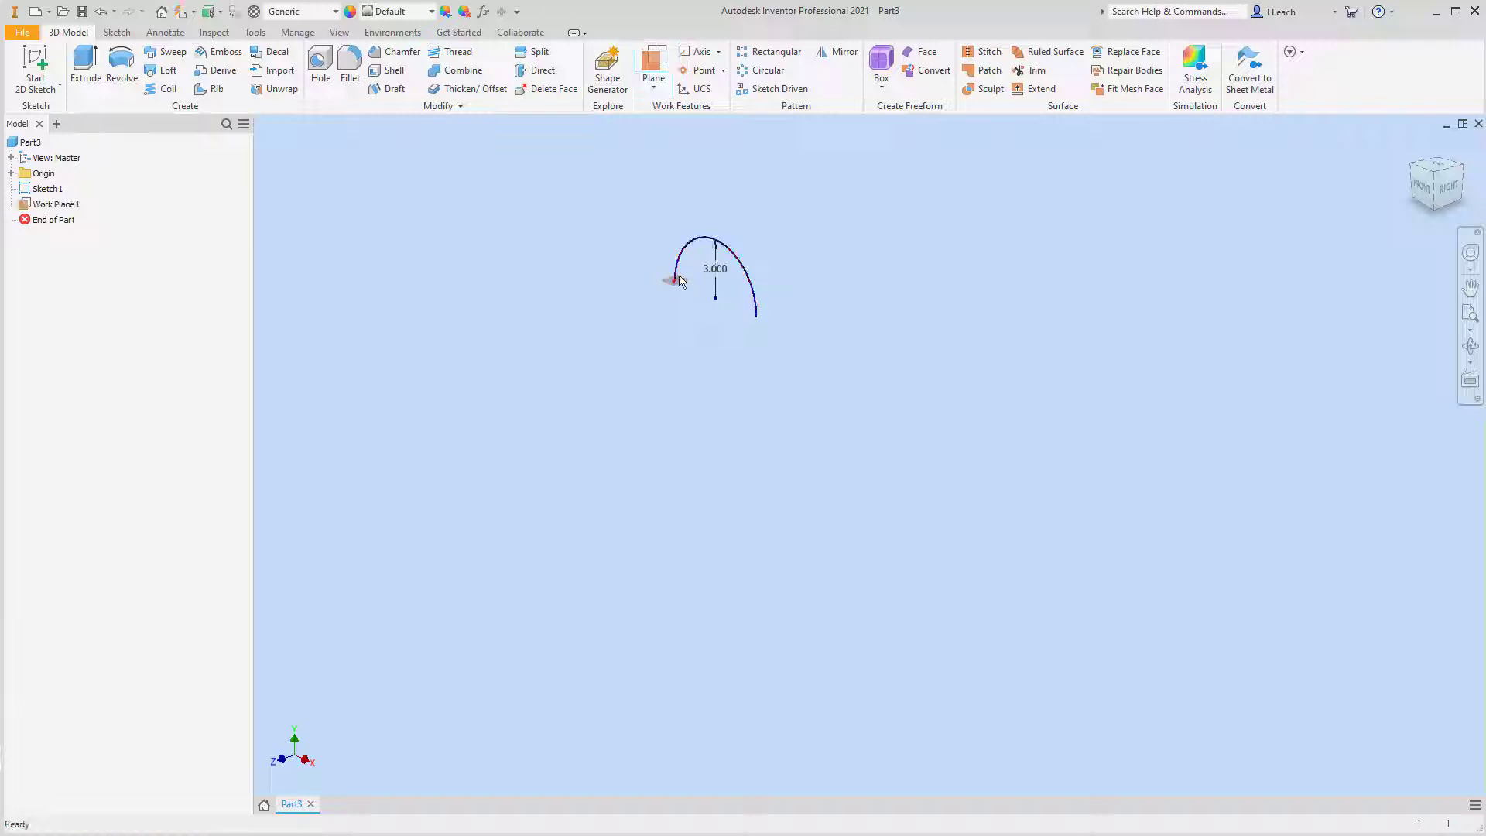
pyautogui.moveTo(758, 284); pyautogui.dragTo(925, 164, button='middle')
pyautogui.scroll(5, 750, 364)
pyautogui.scroll(3, 890, 263)
pyautogui.scroll(-2, 821, 225)
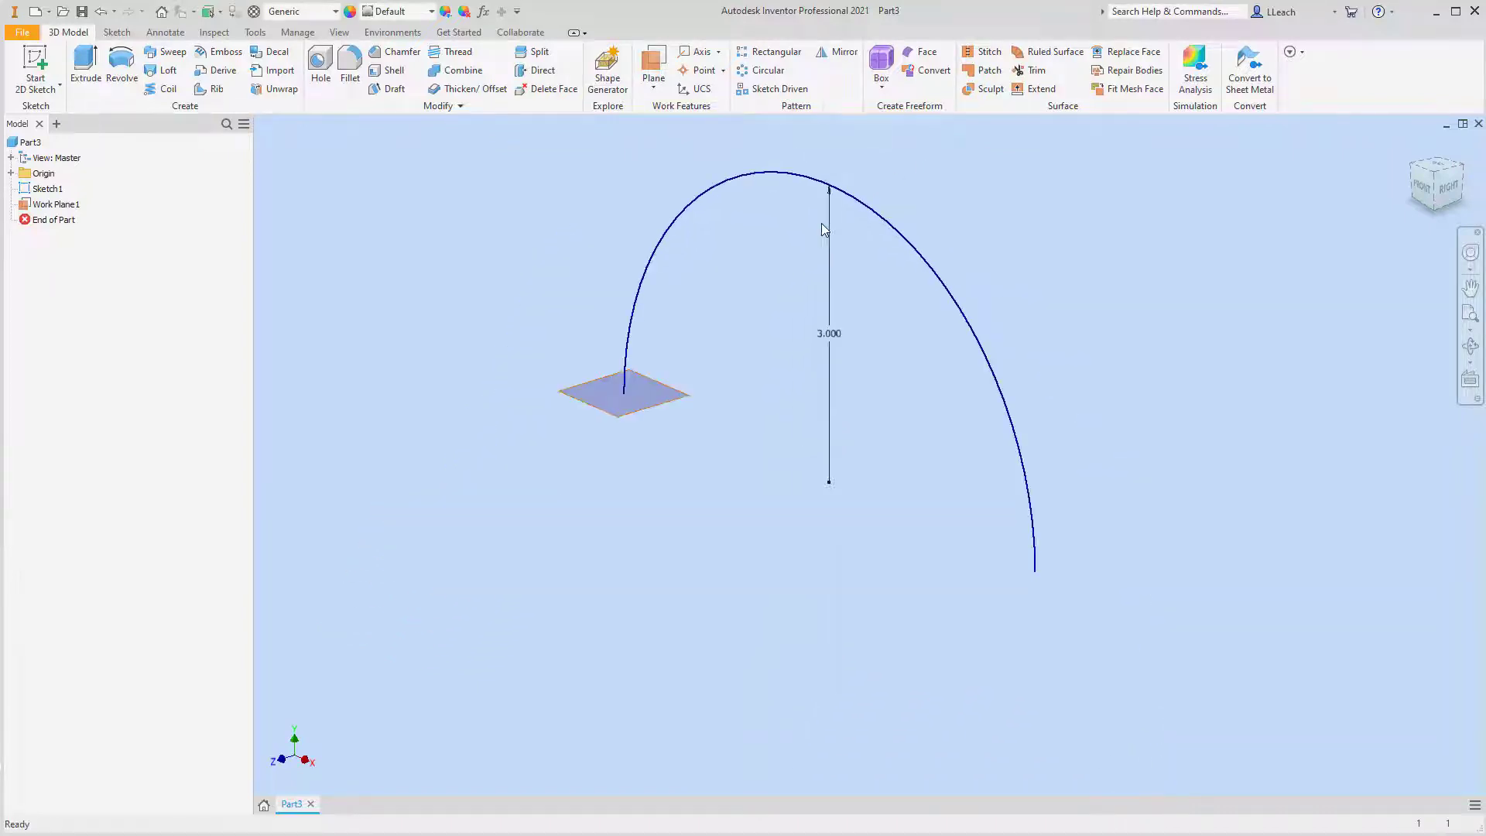
# Sketch a 1.5 in line on the work plane from the arc's endpoint in the positive Z direction, and finish the sketch.
pyautogui.click(36, 89)
pyautogui.click(70, 113)
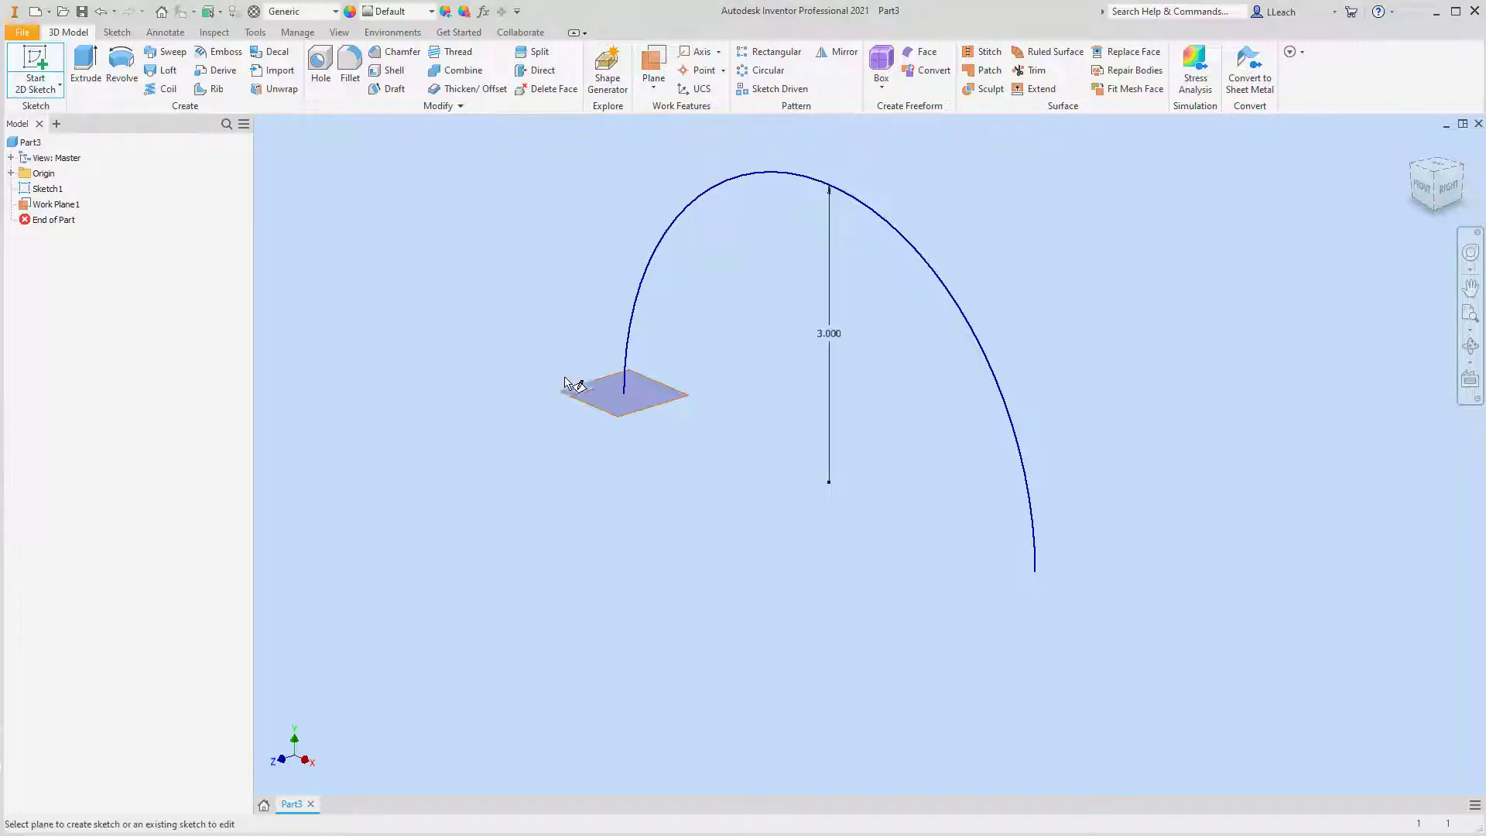
pyautogui.click(658, 389)
pyautogui.moveTo(701, 354); pyautogui.dragTo(694, 534, button='middle')
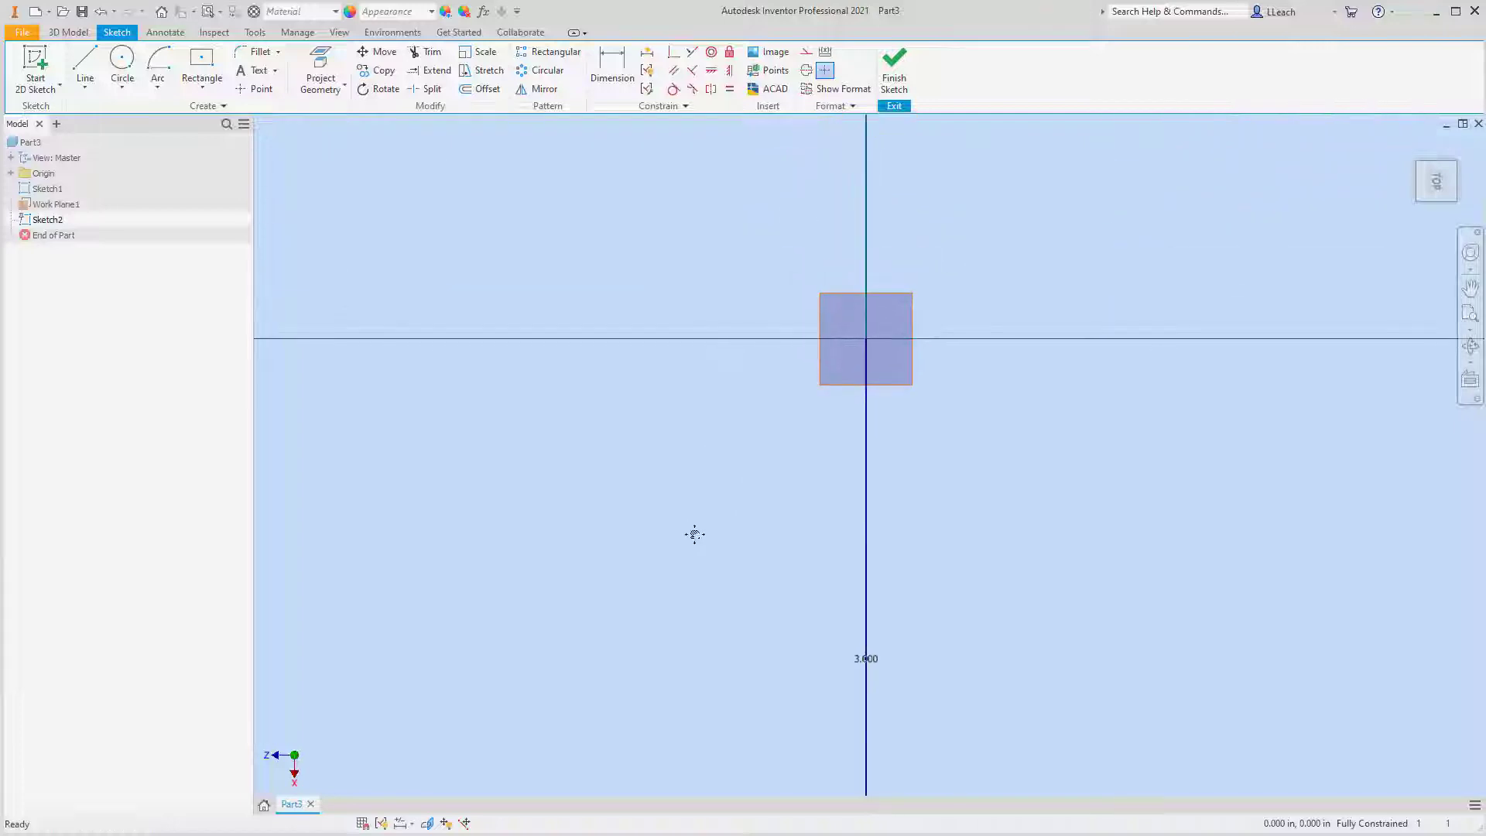
pyautogui.click(85, 86)
pyautogui.click(124, 108)
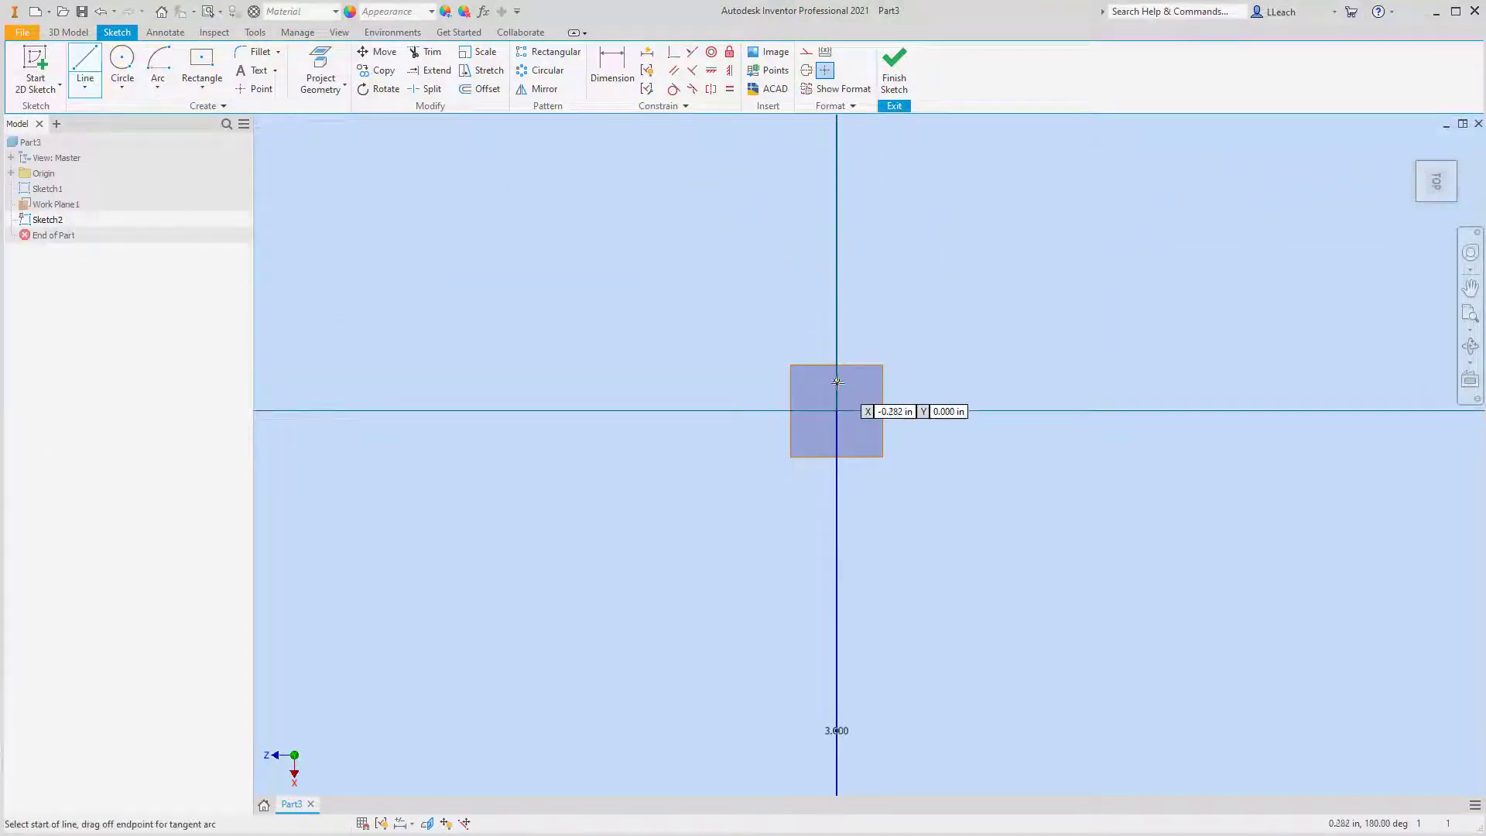
pyautogui.click(837, 409)
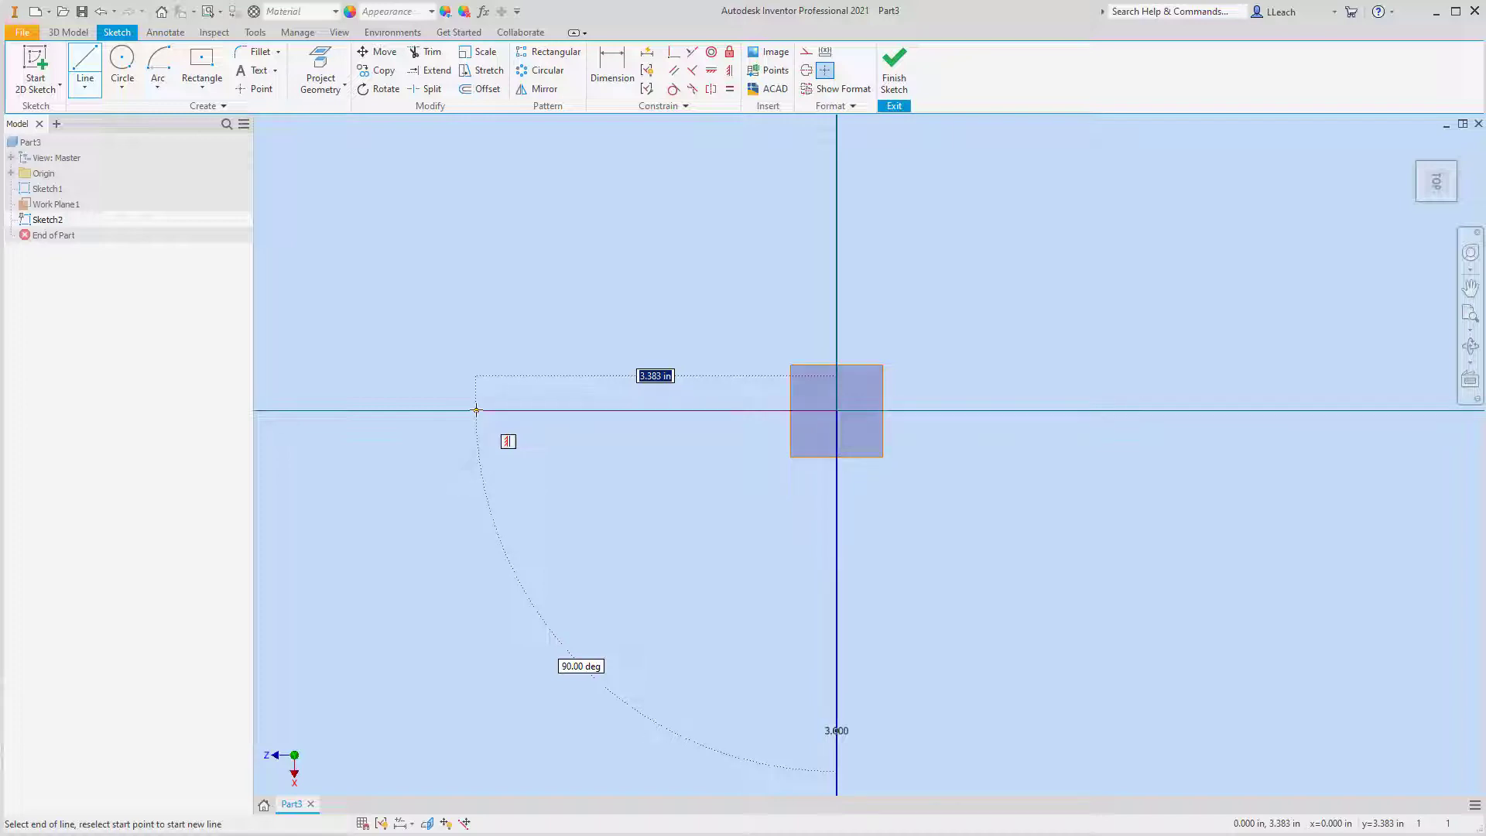
pyautogui.write('1.5')
pyautogui.press('Return')
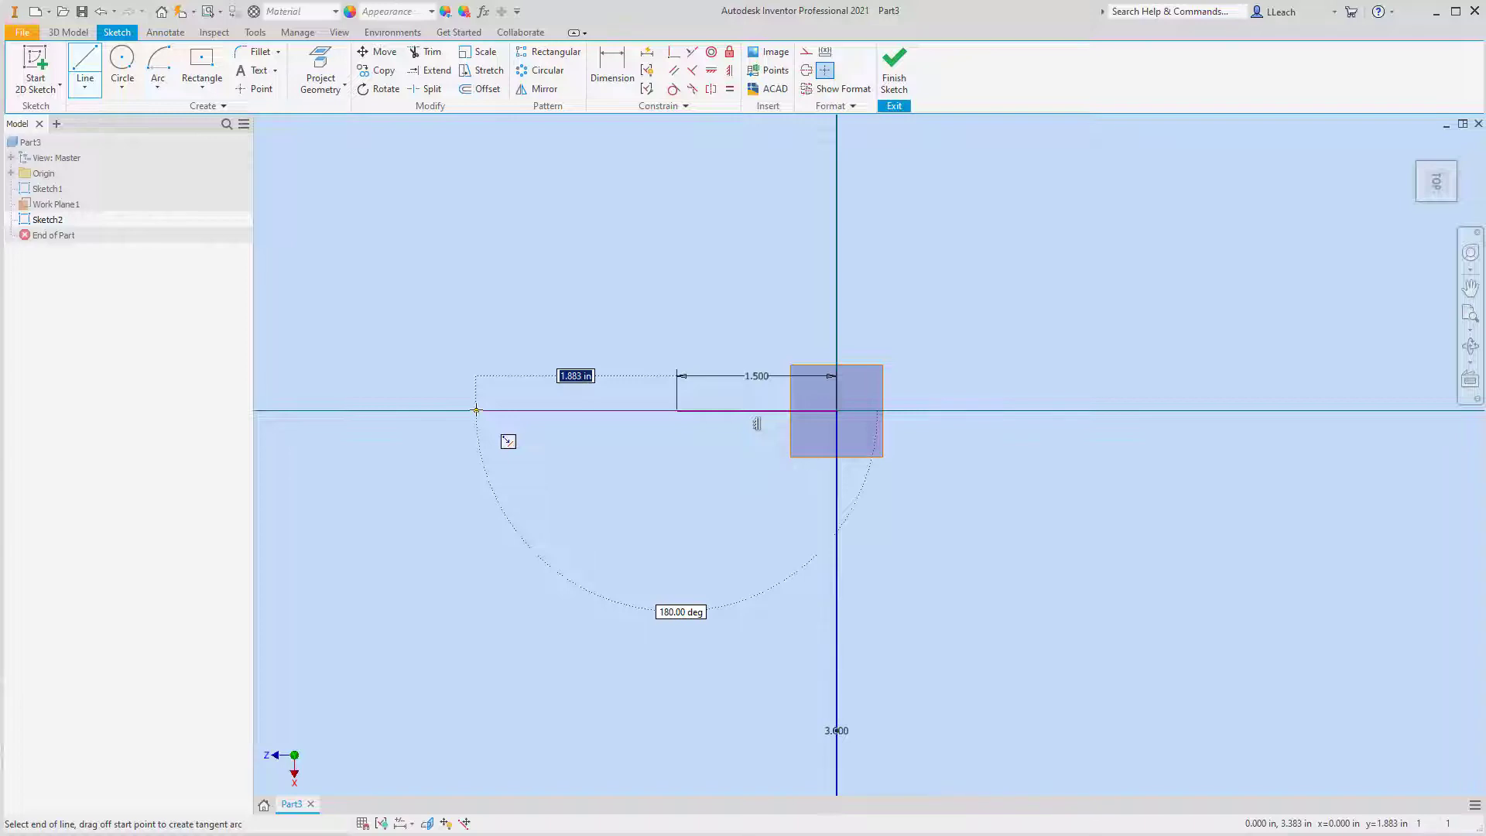
pyautogui.click(893, 77)
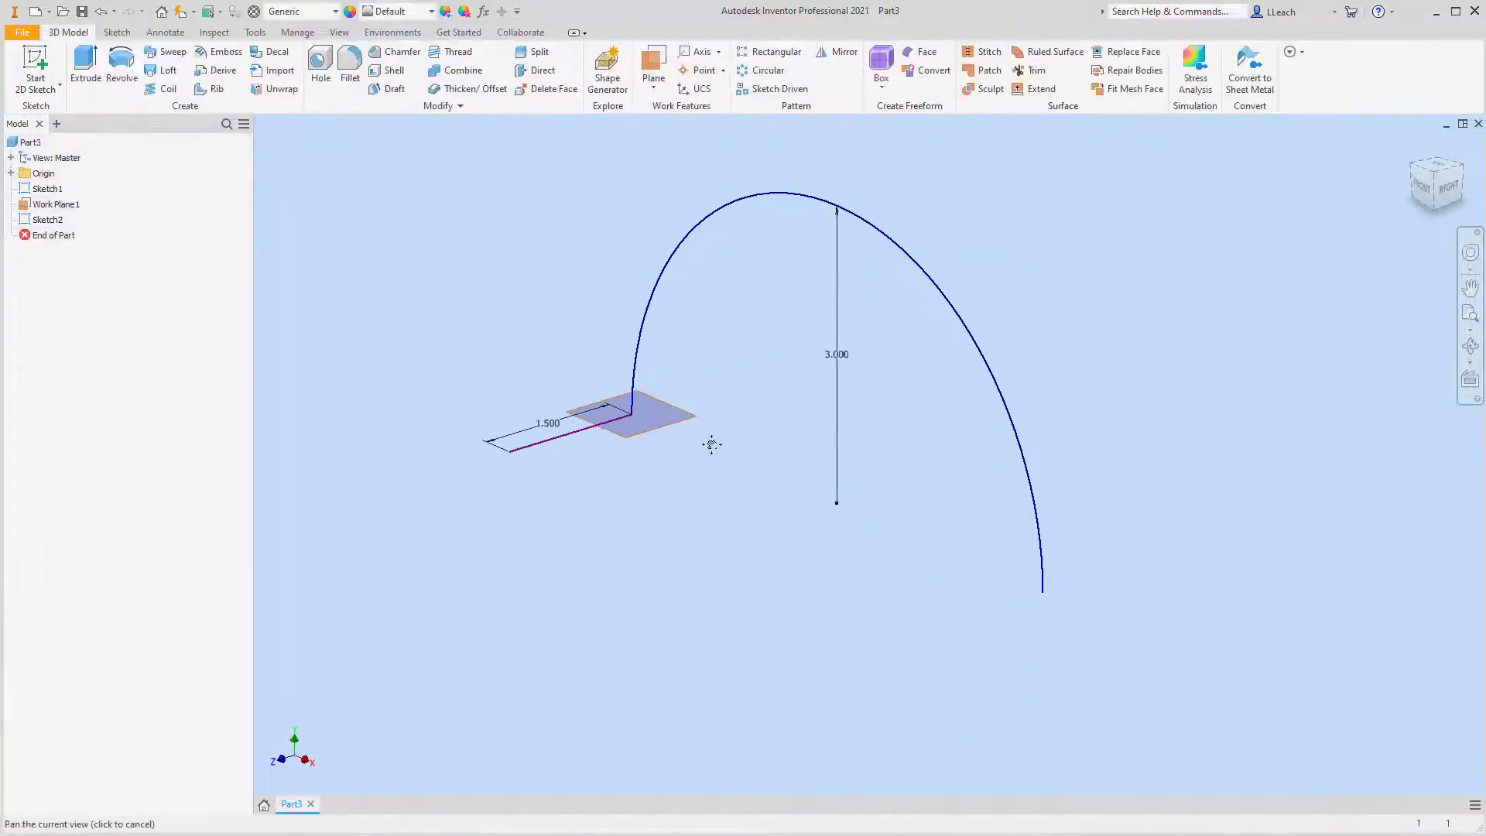
# Start a Sweep with the 1.5 in line as the profile and the 3 in semicircular arc as the path.
pyautogui.moveTo(756, 485); pyautogui.dragTo(757, 447, button='middle')
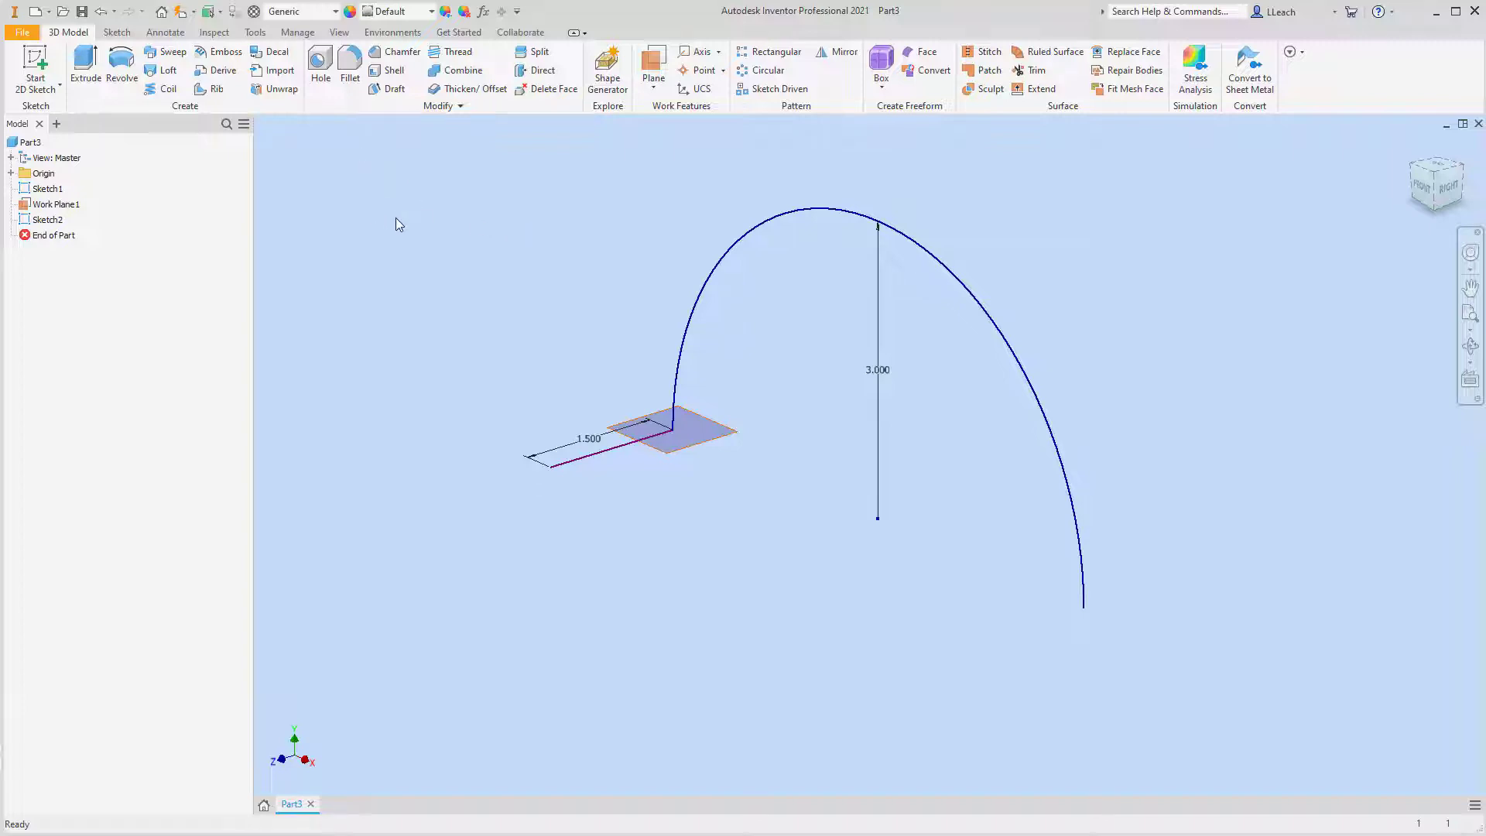
pyautogui.moveTo(455, 192); pyautogui.dragTo(413, 195, button='middle')
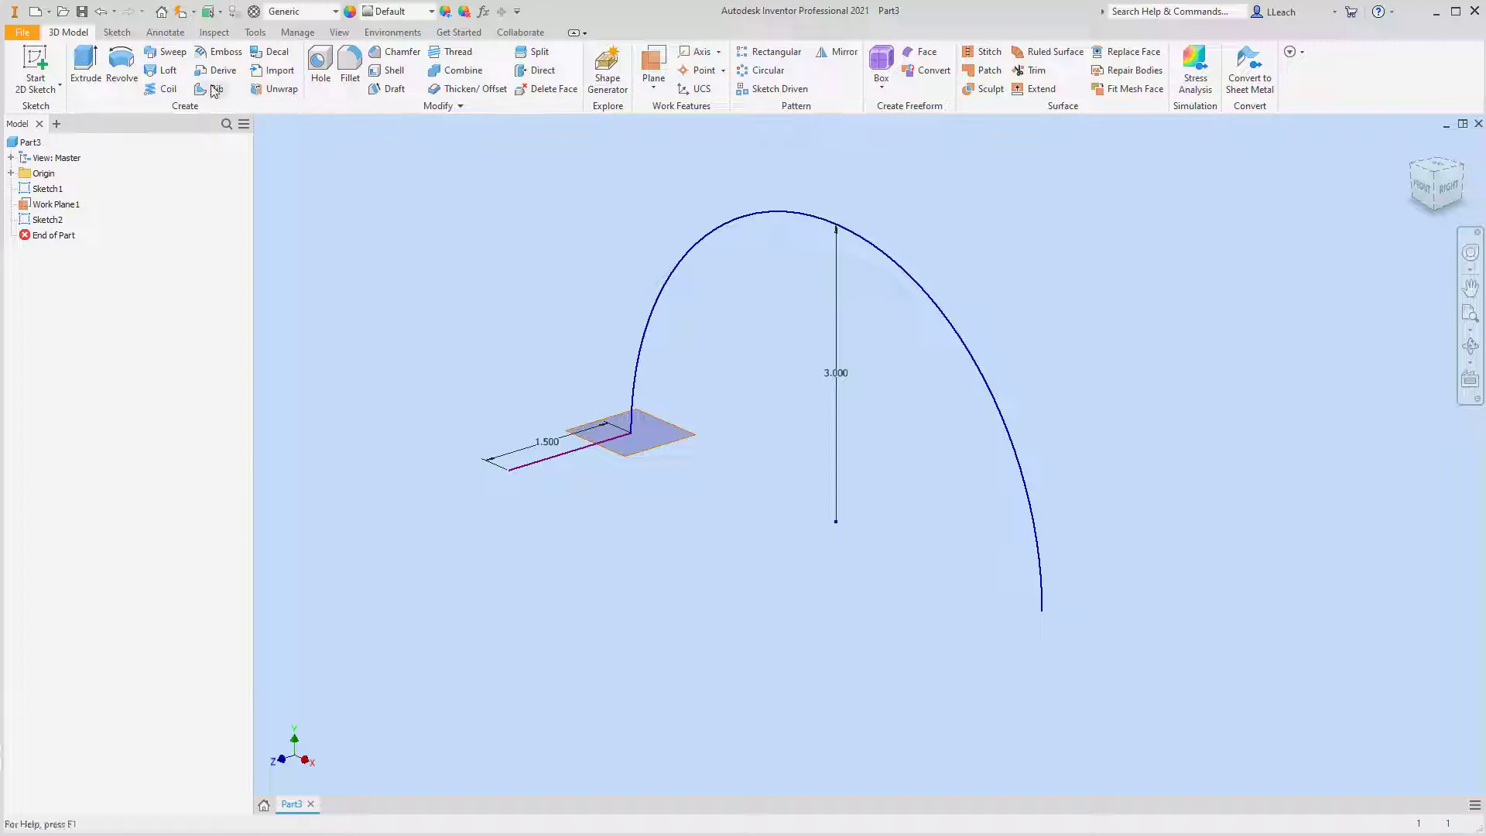
pyautogui.click(172, 52)
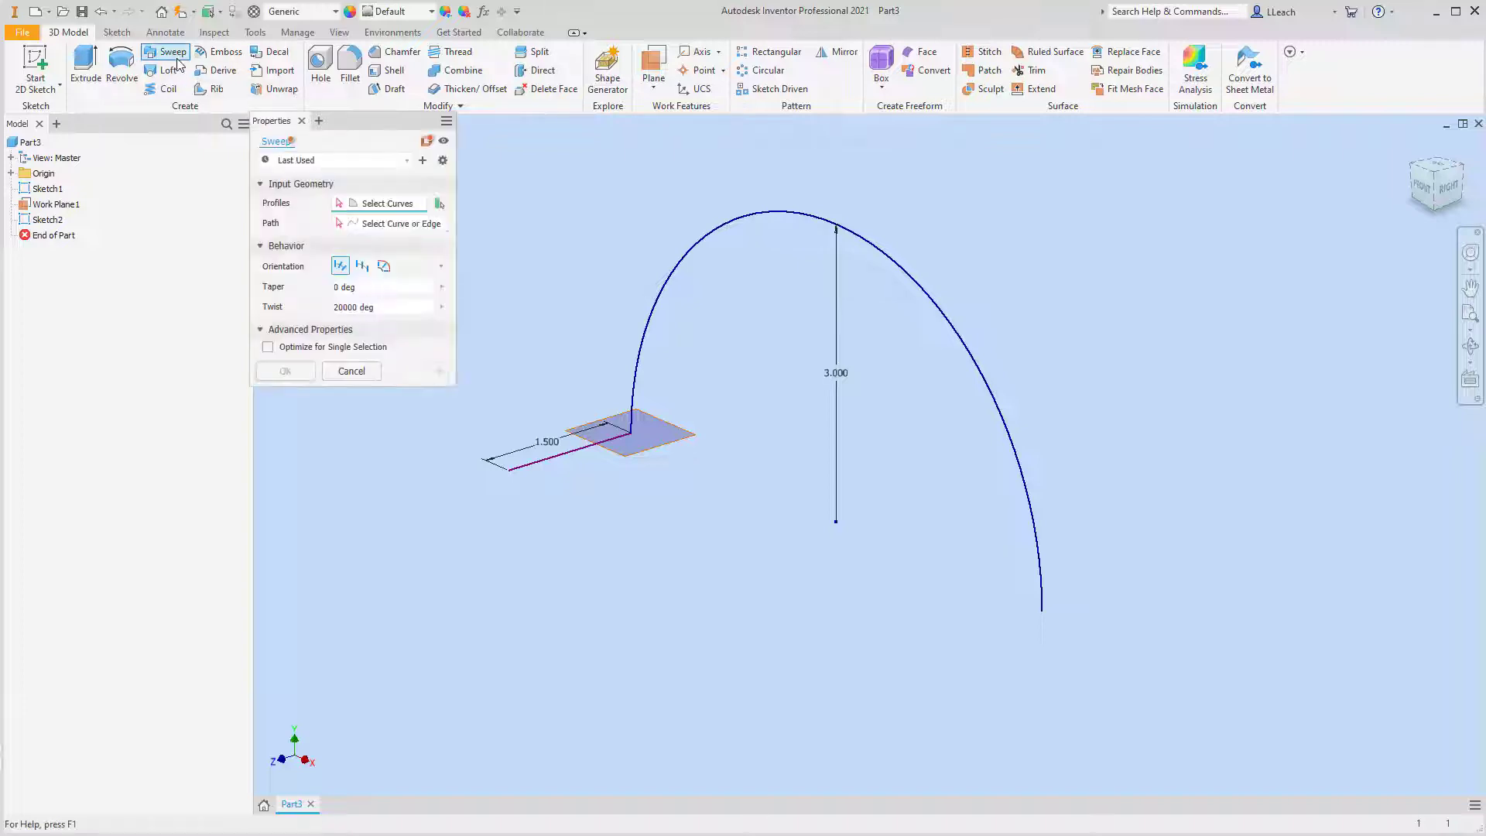
pyautogui.click(589, 448)
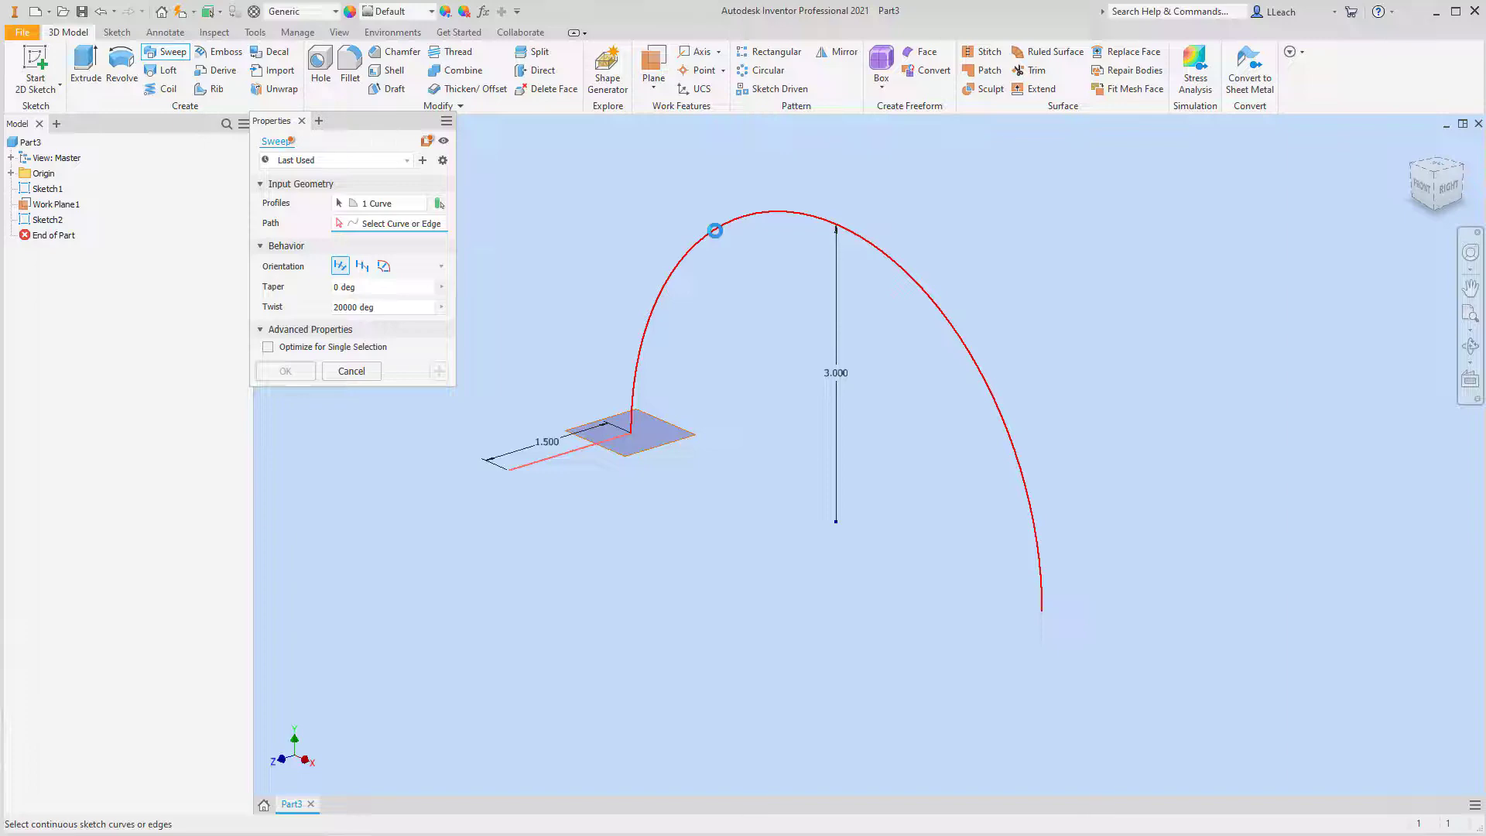
pyautogui.click(714, 231)
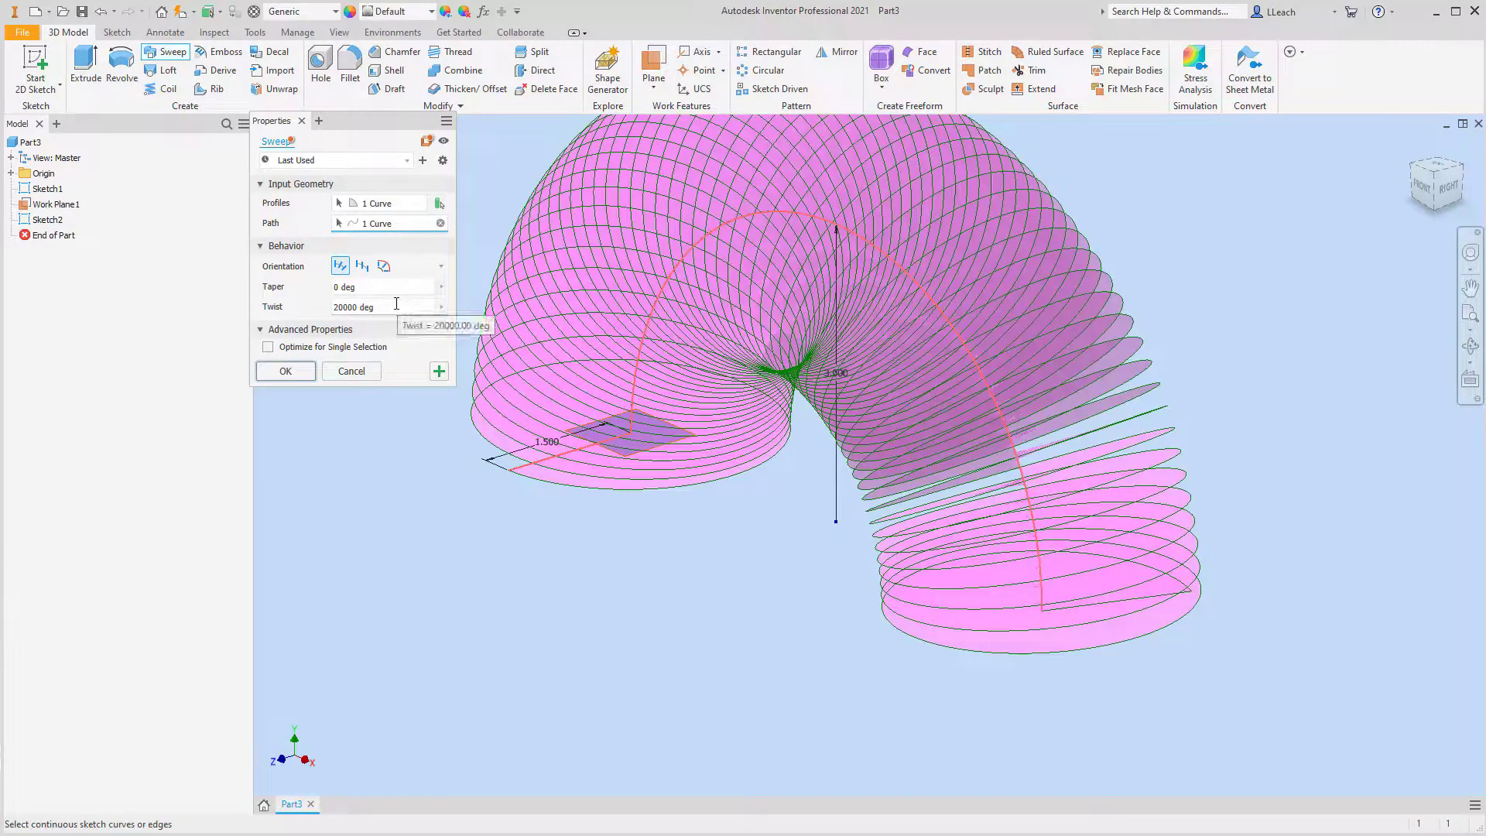
# Try twist angles of 0, 10, 2000 and 5000 degrees on the line's sweep along the arc.
pyautogui.click(396, 305)
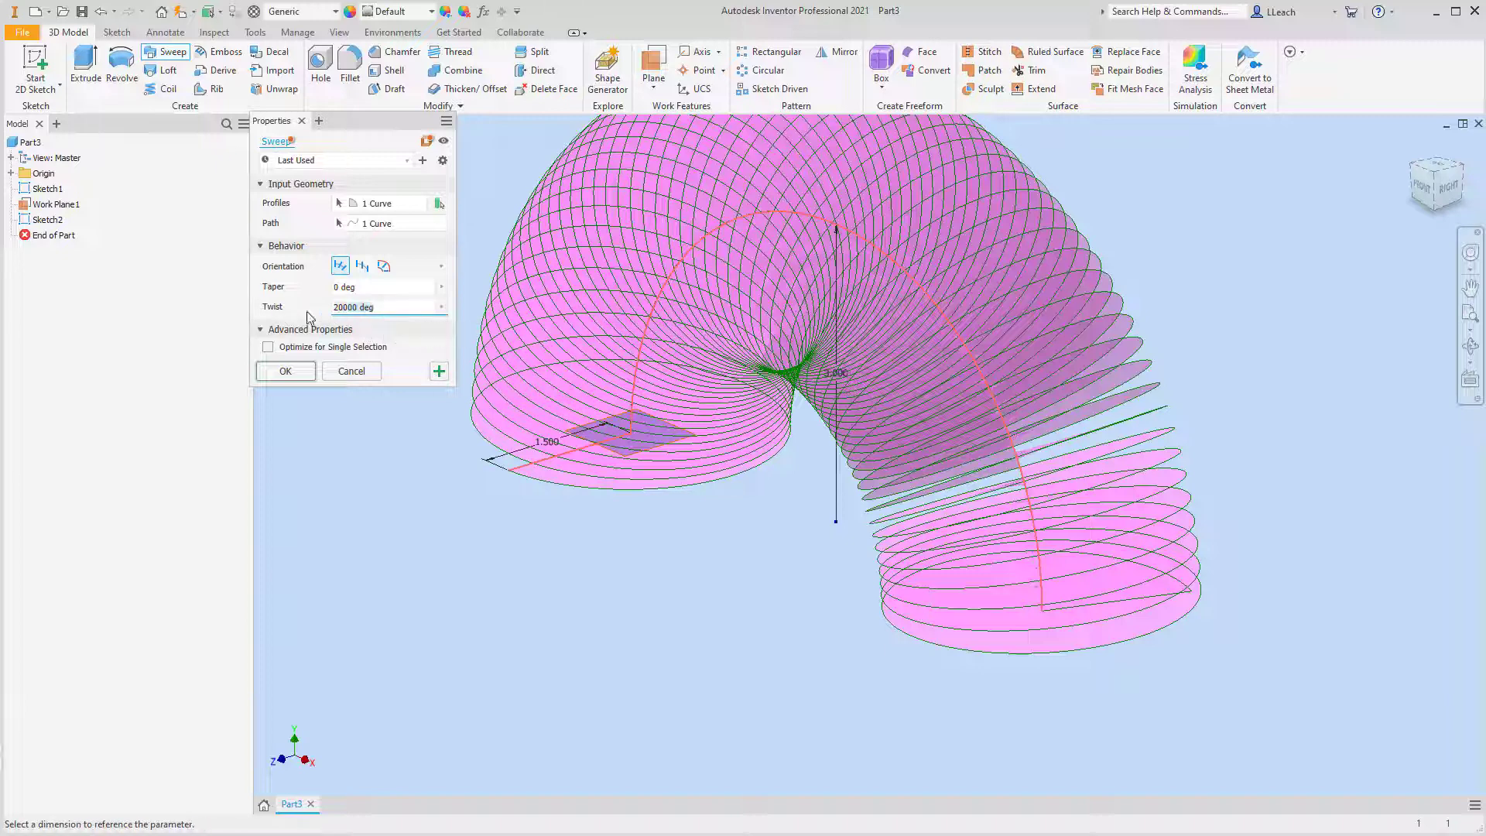
pyautogui.write('0')
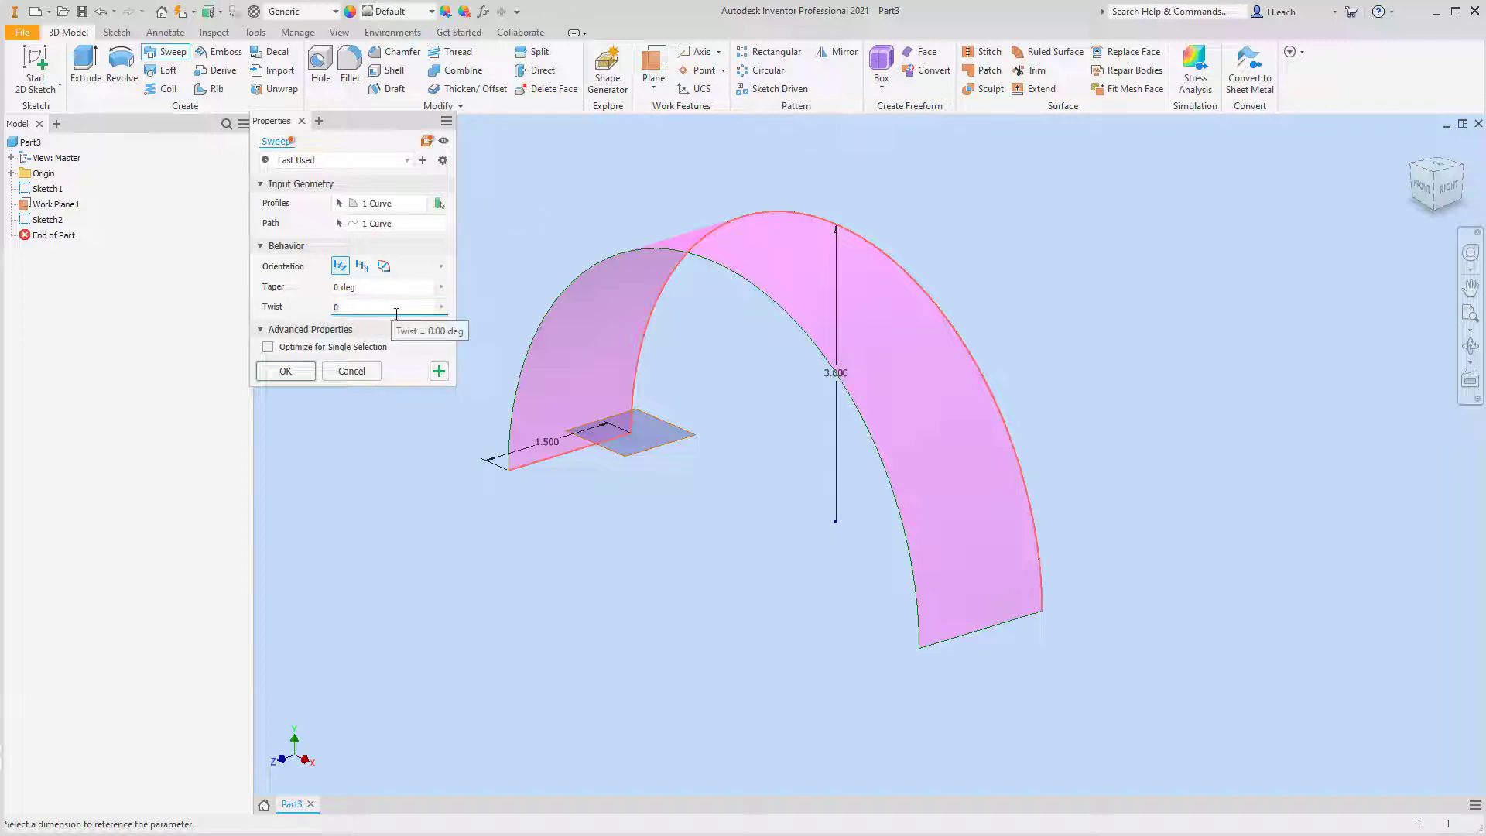
pyautogui.write('1')
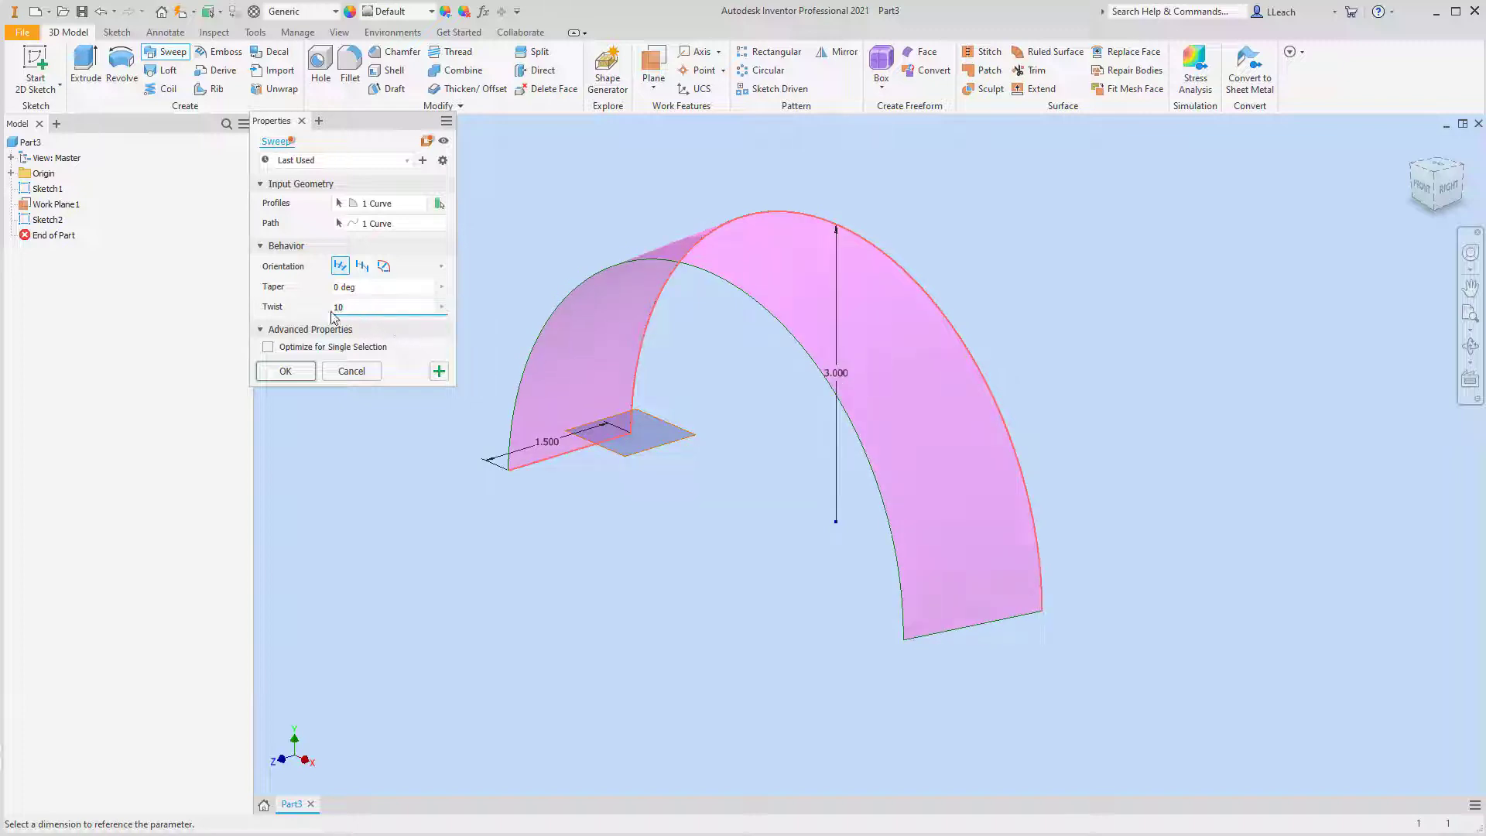
pyautogui.write('000')
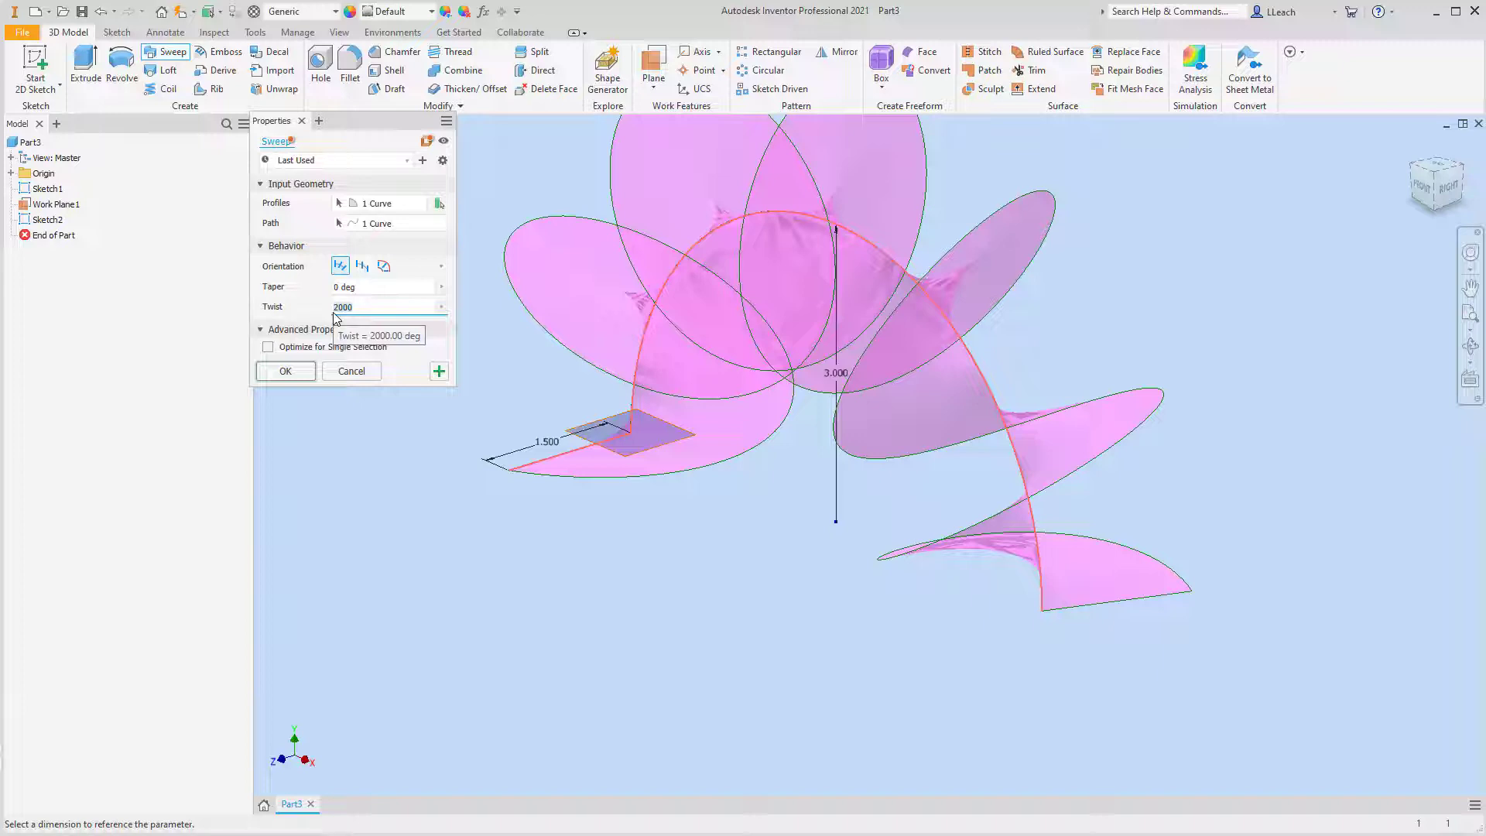
pyautogui.press('BackSpace')
pyautogui.press('BackSpace')
pyautogui.press('BackSpace')
pyautogui.press('BackSpace')
pyautogui.write('3000')
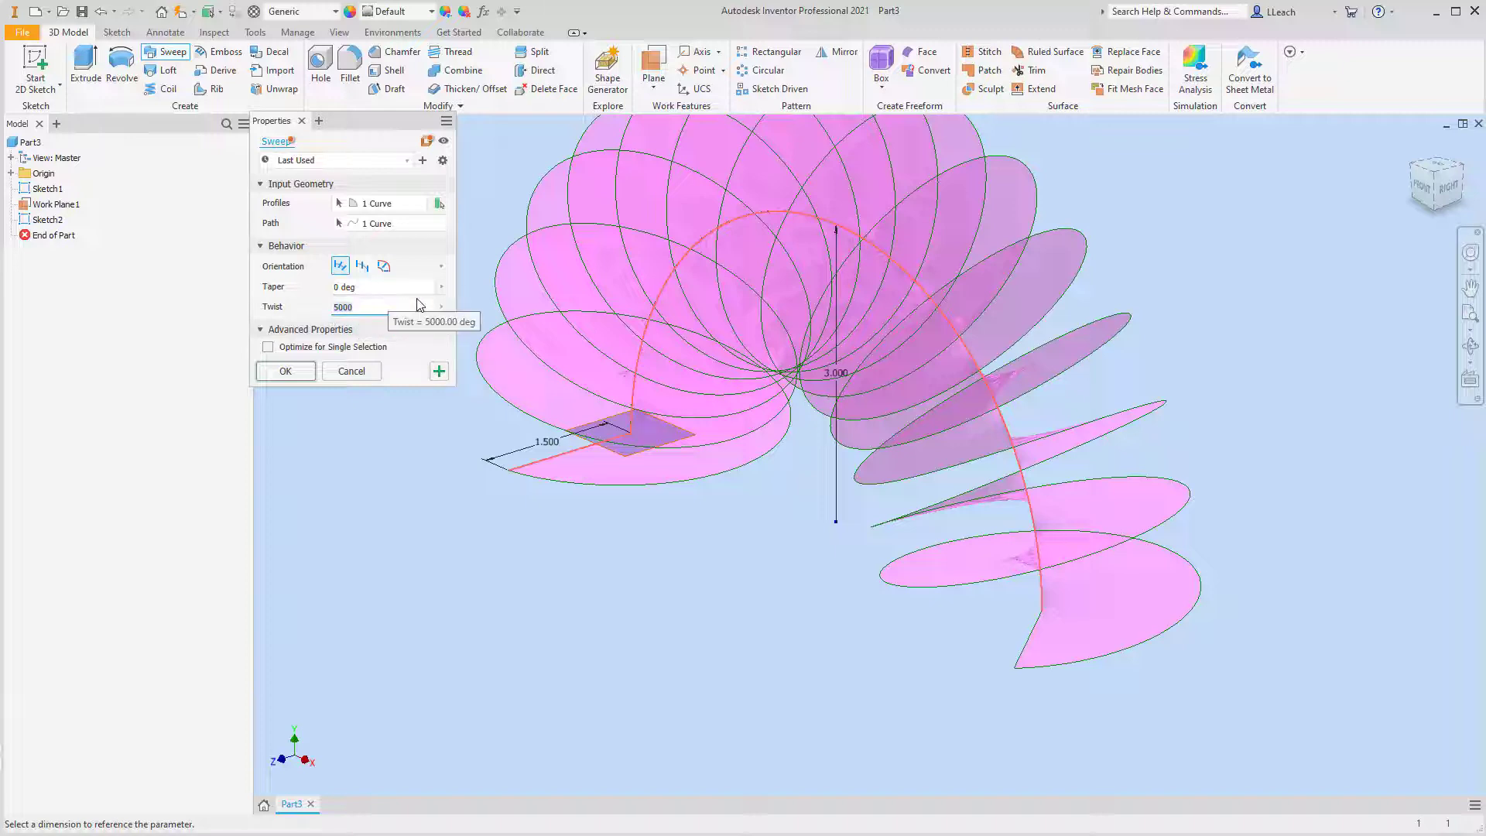
# Set the sweep's twist to 20000 degrees and create the twisted surface.
pyautogui.write('200')
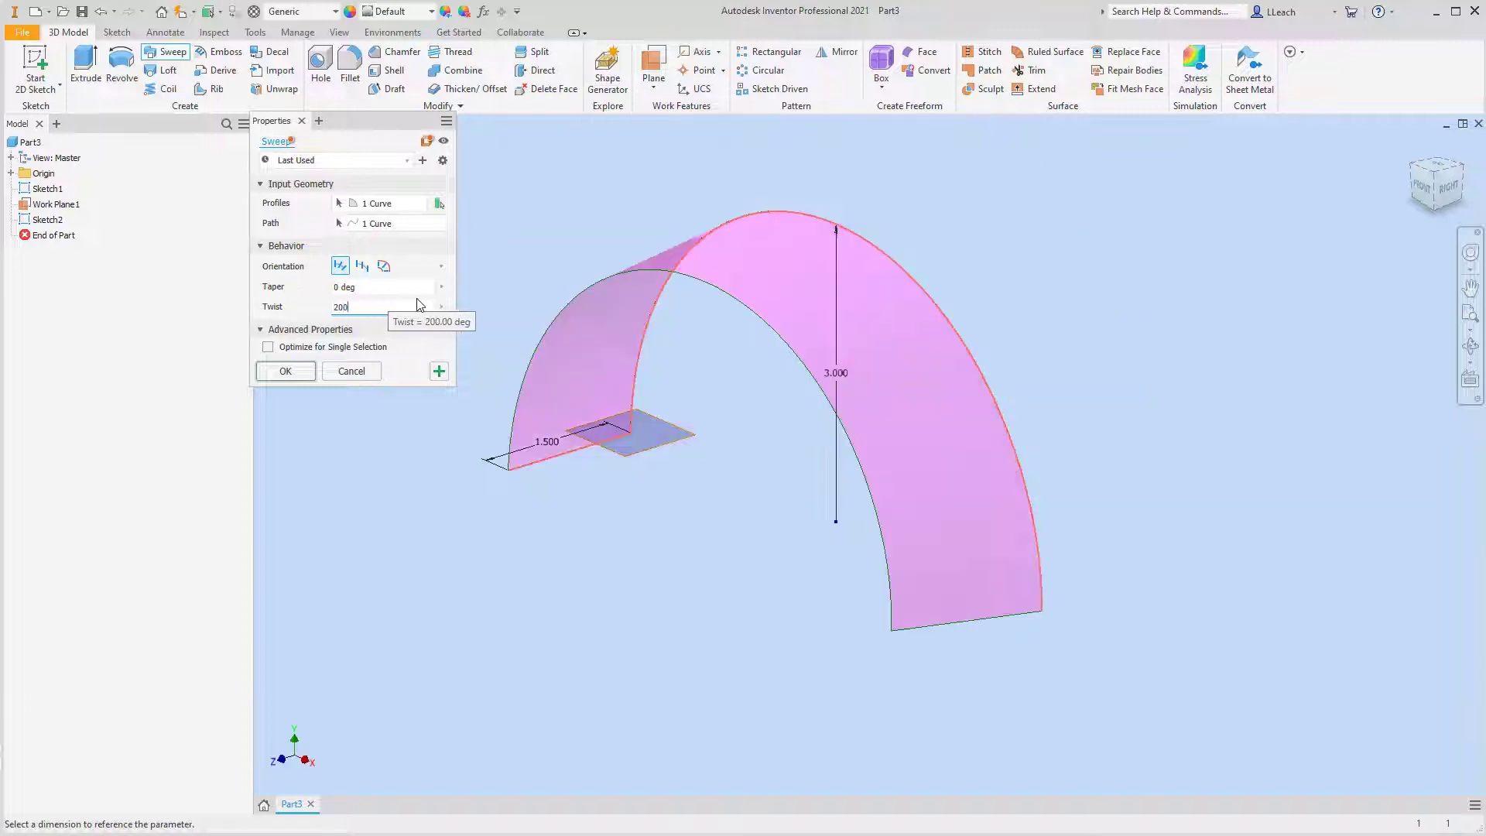
pyautogui.write('00')
pyautogui.moveTo(642, 333); pyautogui.dragTo(802, 370, button='middle')
pyautogui.moveTo(720, 332); pyautogui.dragTo(708, 366, button='middle')
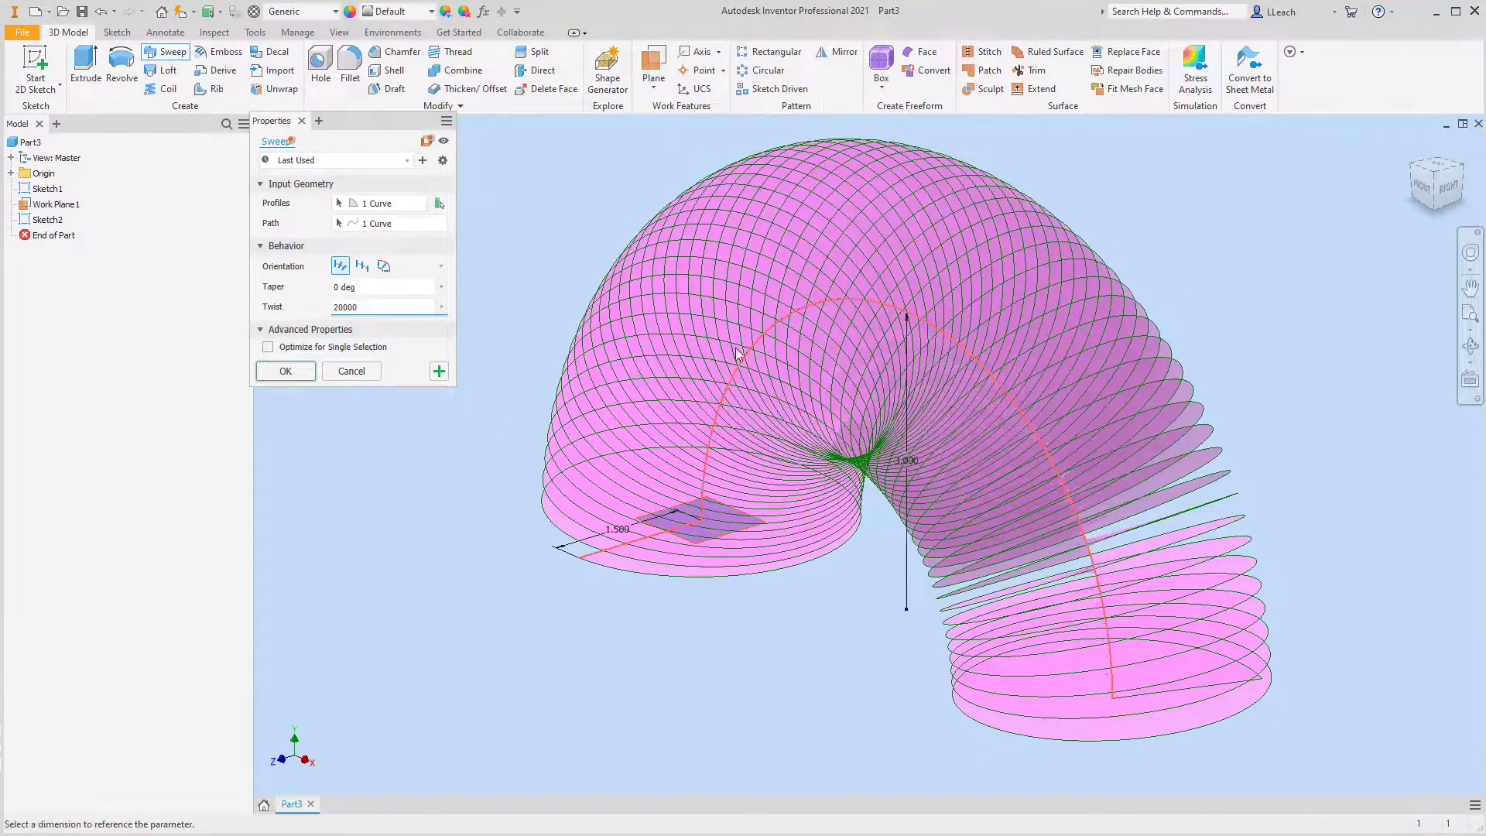
pyautogui.click(1424, 184)
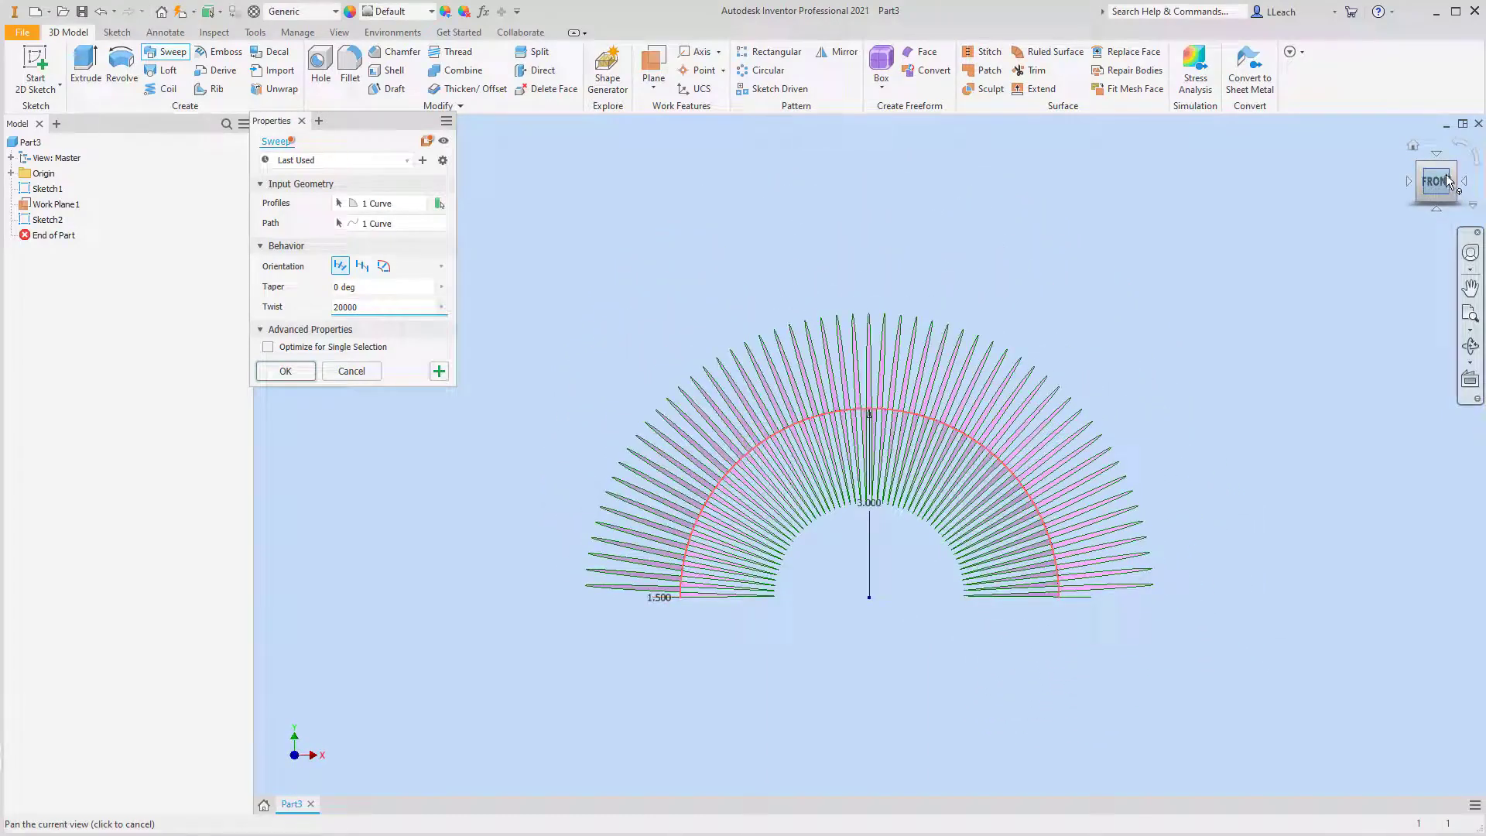
pyautogui.click(1453, 164)
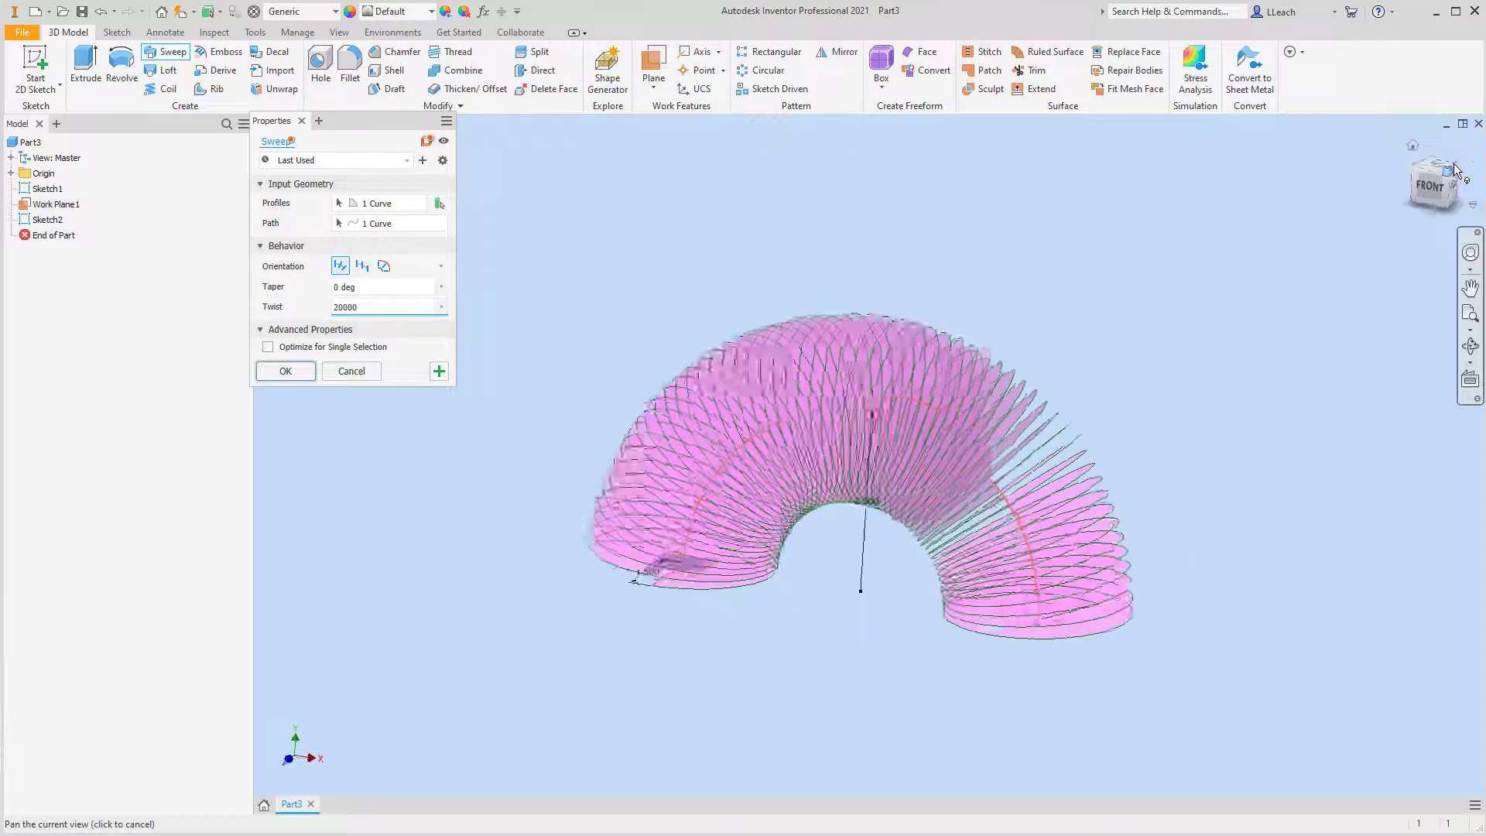
pyautogui.click(286, 372)
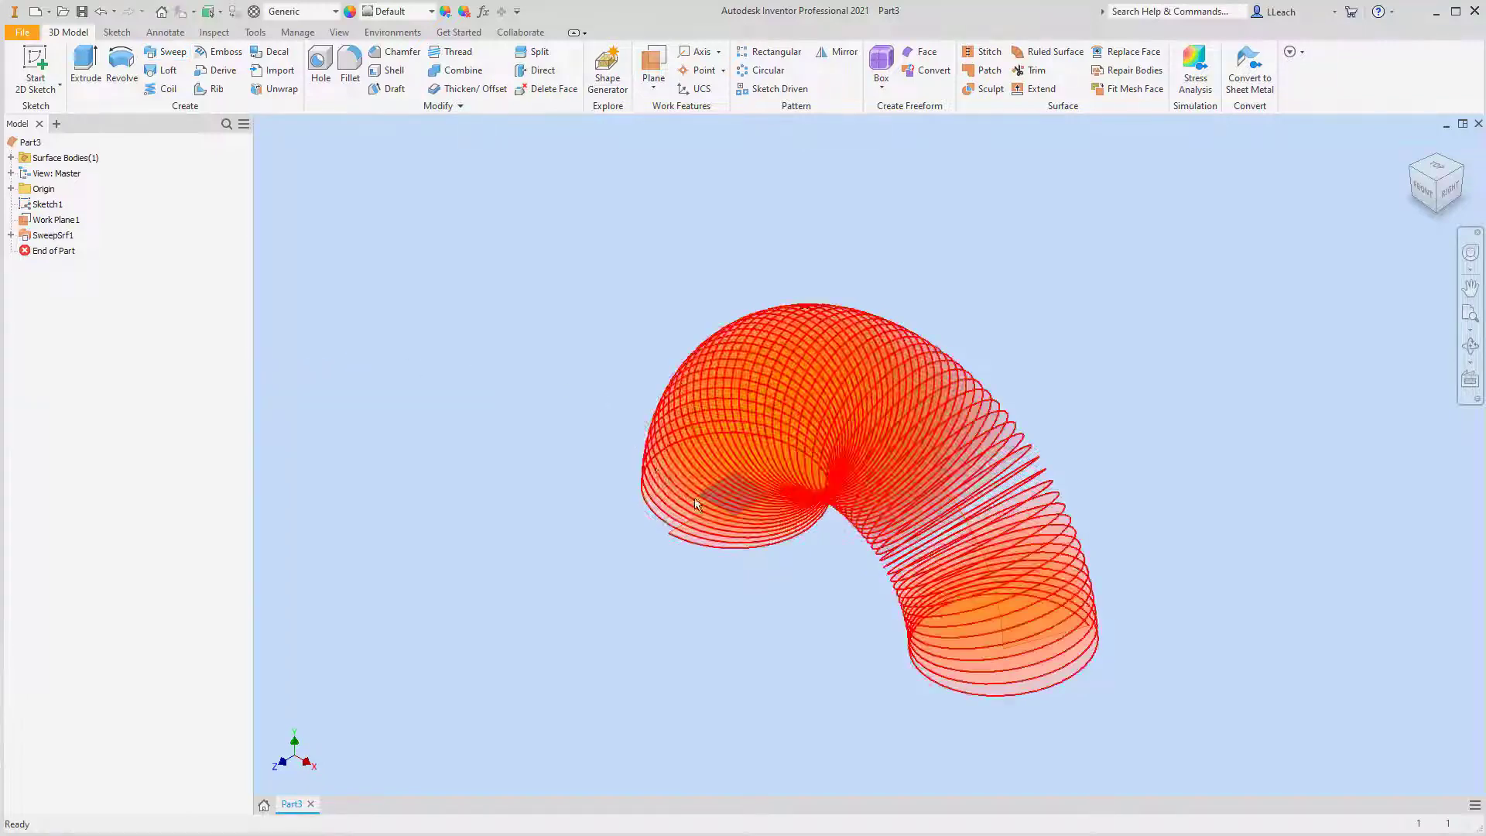
# Hide the first work plane, located at the start of the semicircular arc.
pyautogui.scroll(5, 698, 499)
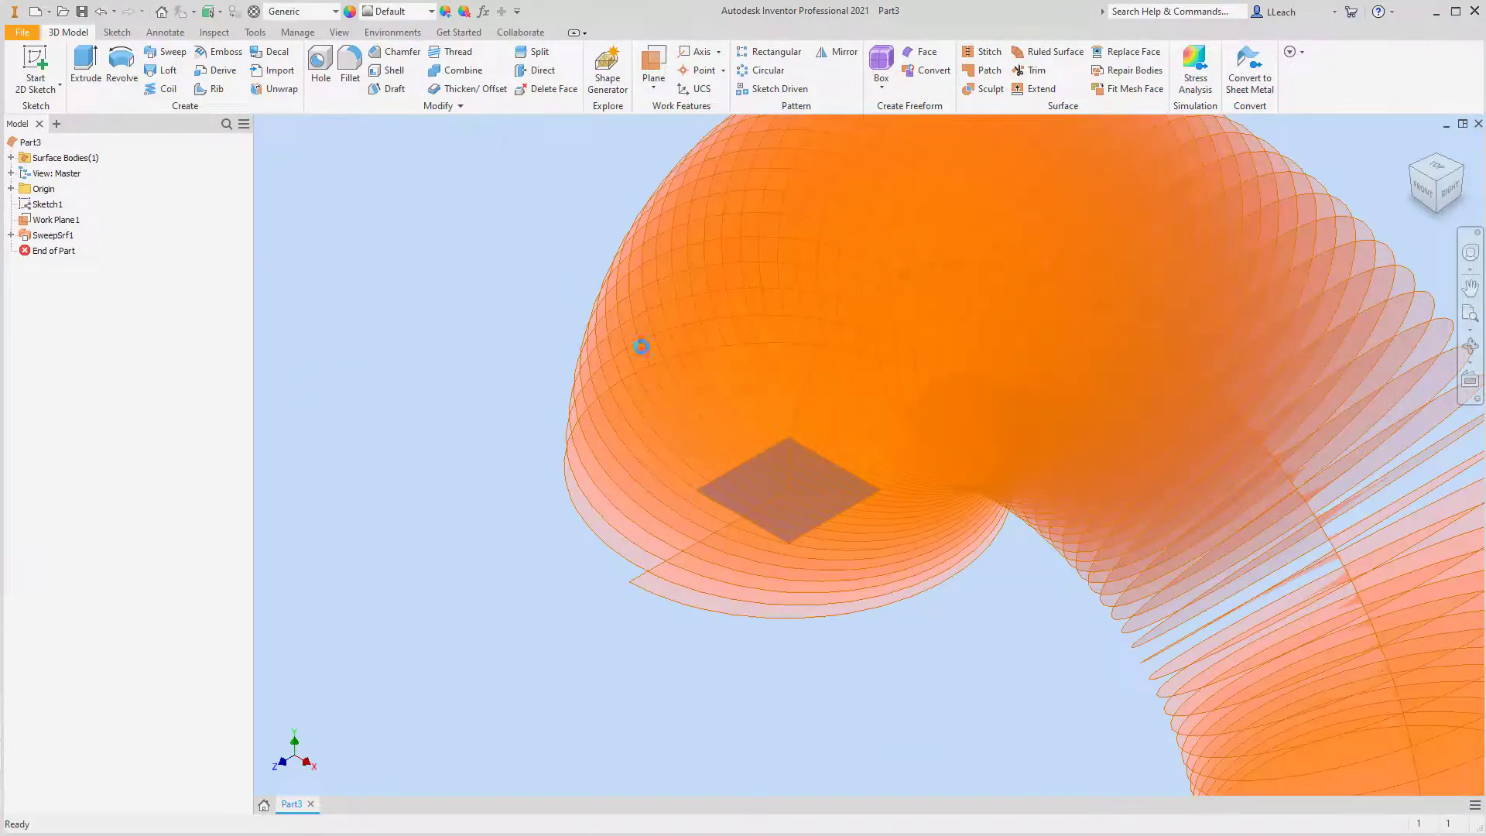
pyautogui.scroll(-2, 738, 408)
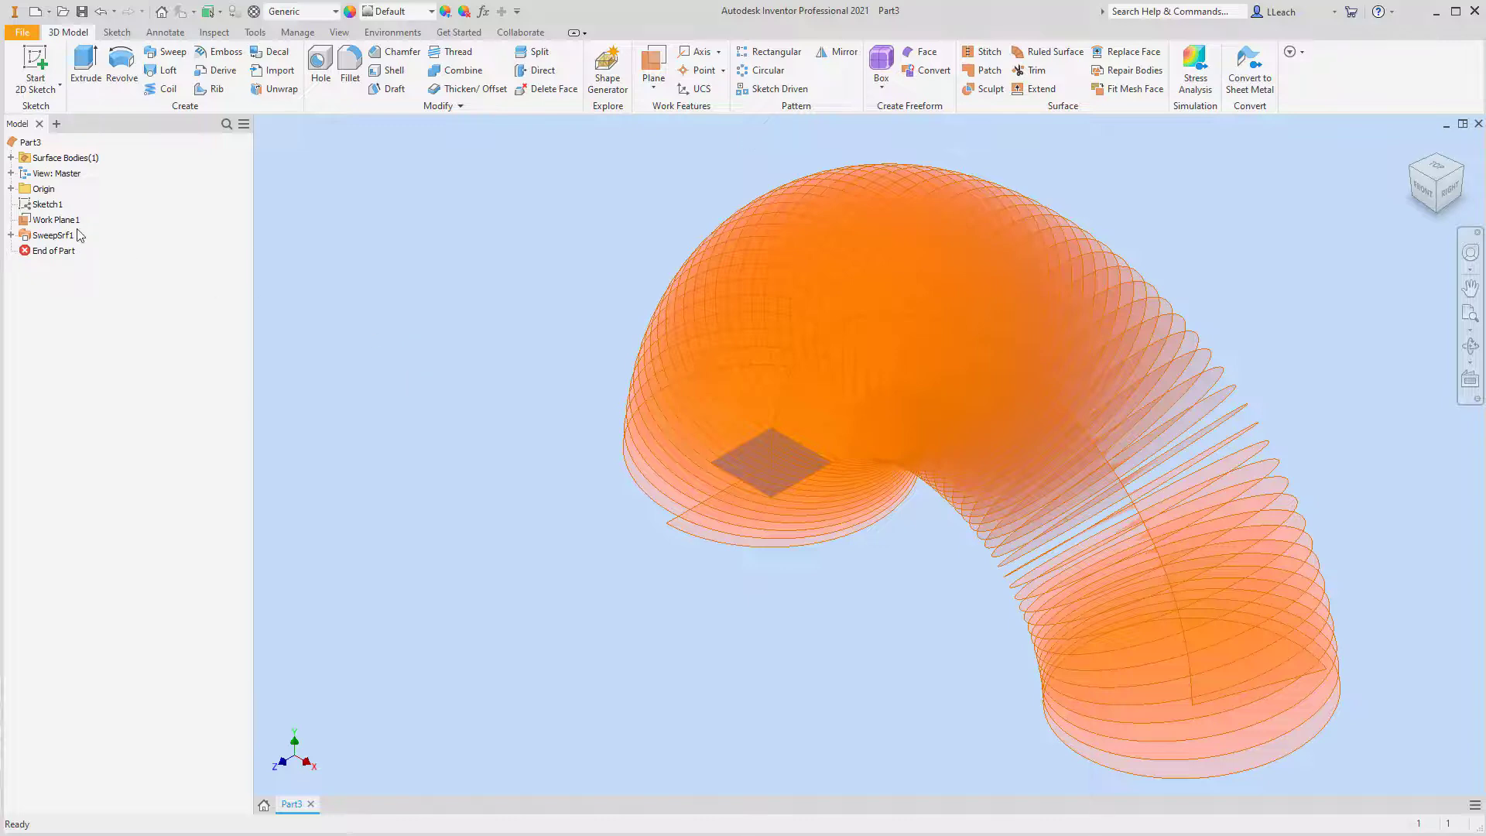
pyautogui.click(61, 220)
pyautogui.click(58, 221)
pyautogui.rightClick(61, 221)
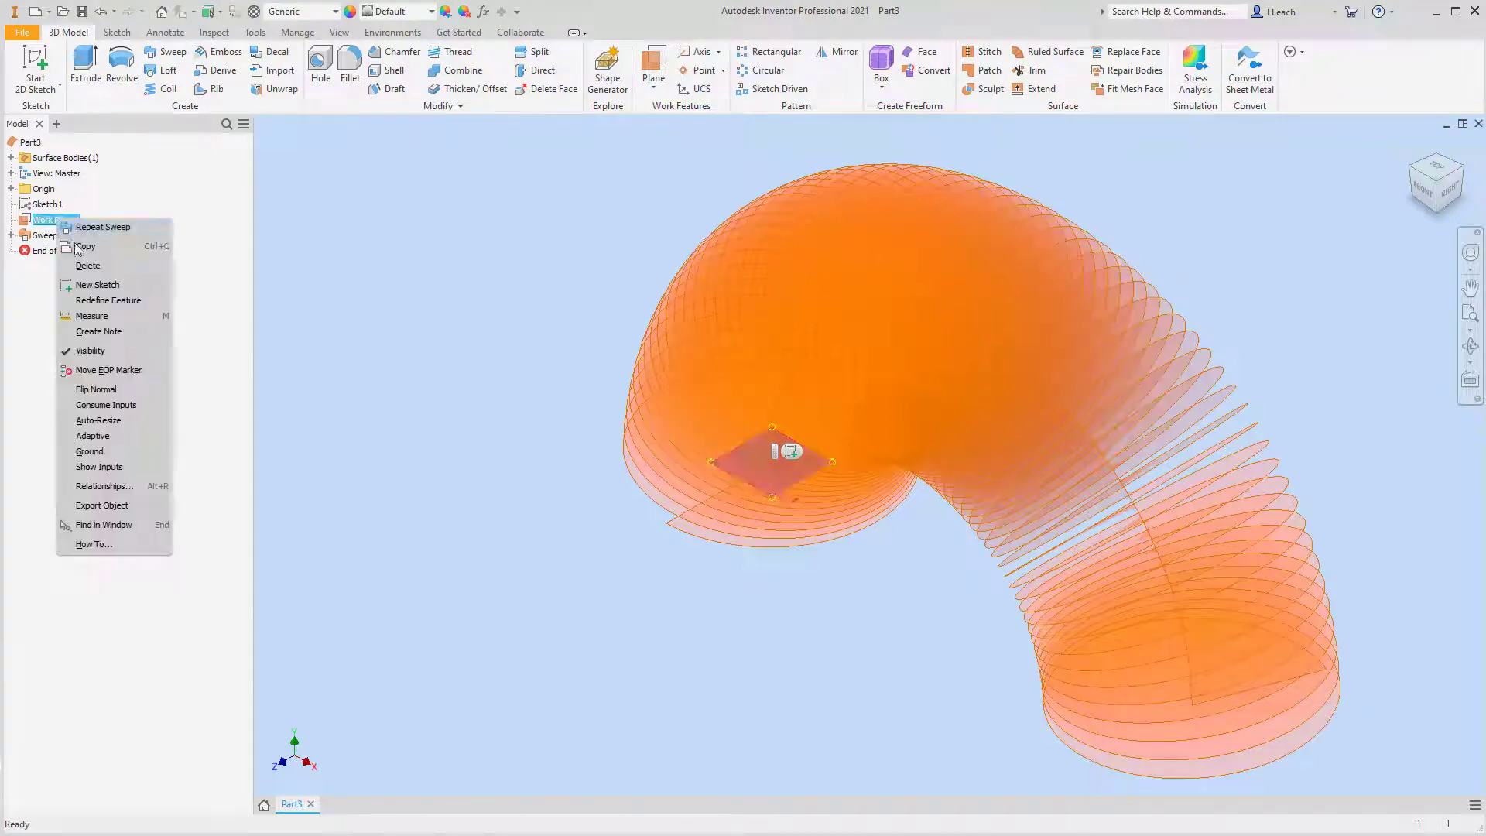
pyautogui.click(151, 331)
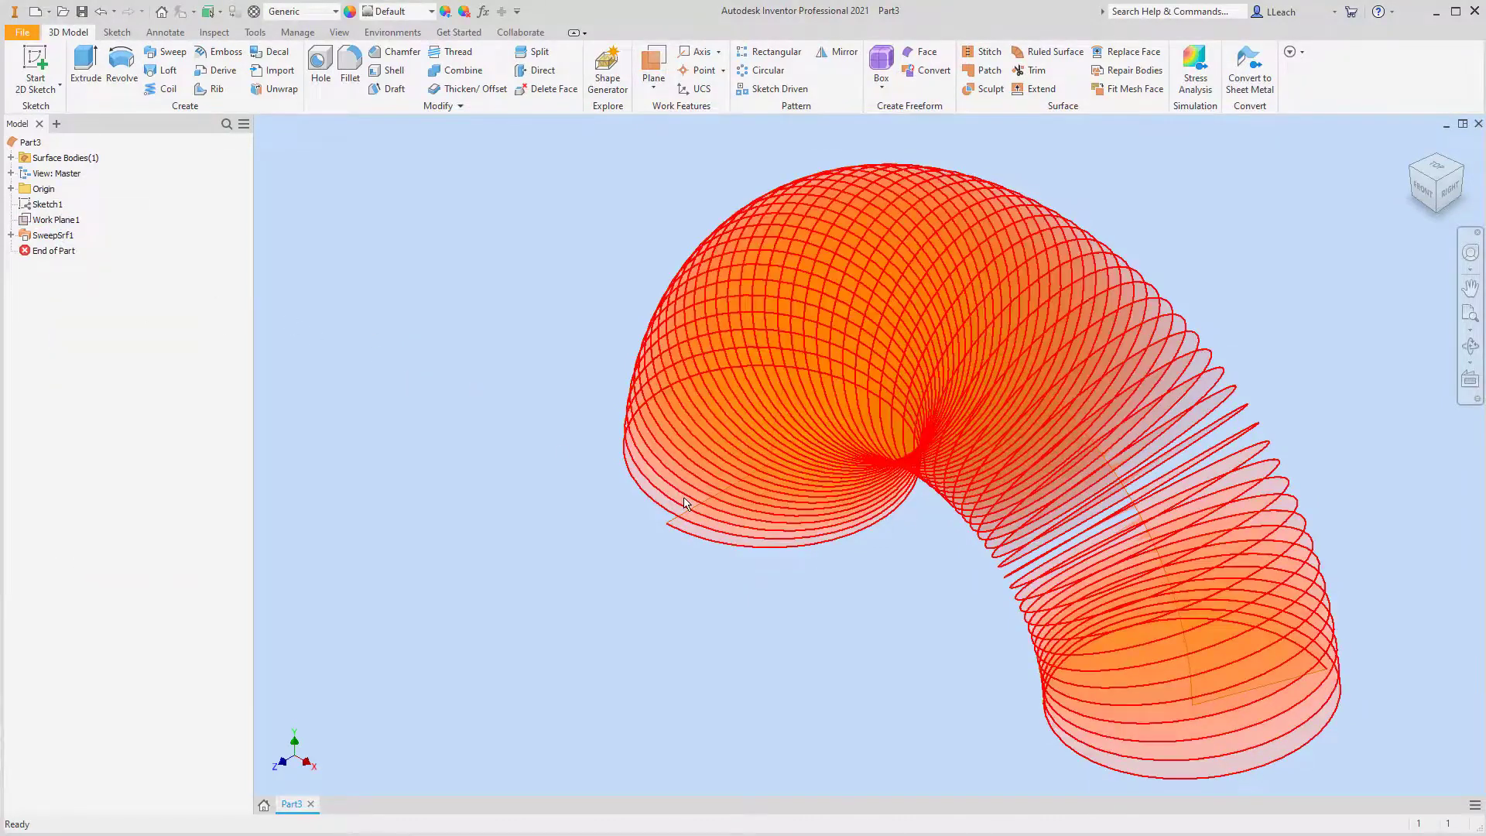
# Create a work plane normal to the swept surface's outer spiral edge at that edge's starting endpoint.
pyautogui.scroll(3, 685, 499)
pyautogui.scroll(-2, 858, 406)
pyautogui.moveTo(858, 406); pyautogui.dragTo(797, 402, button='middle')
pyautogui.scroll(-4, 646, 428)
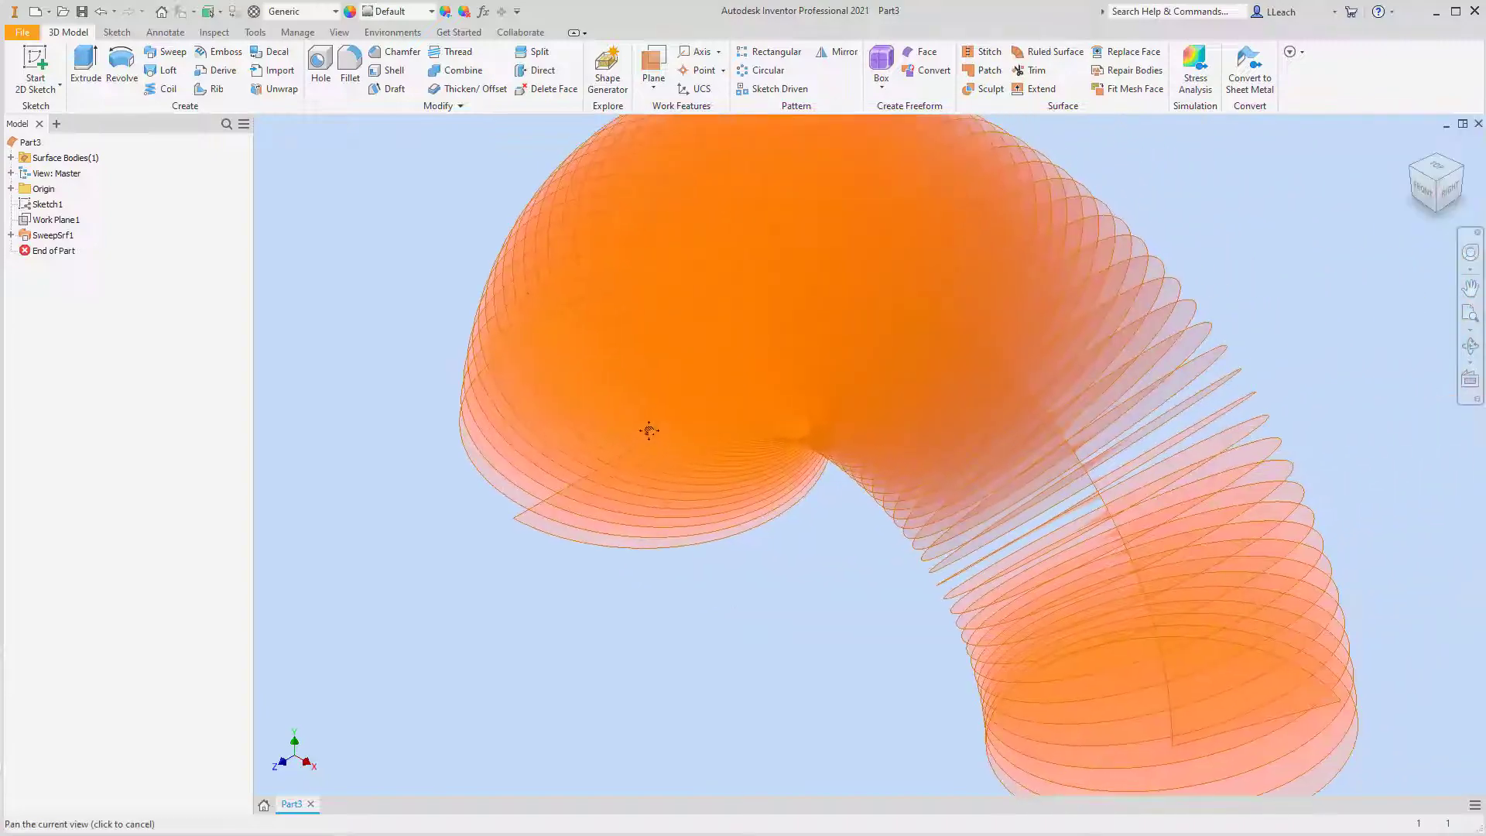
pyautogui.scroll(5, 643, 124)
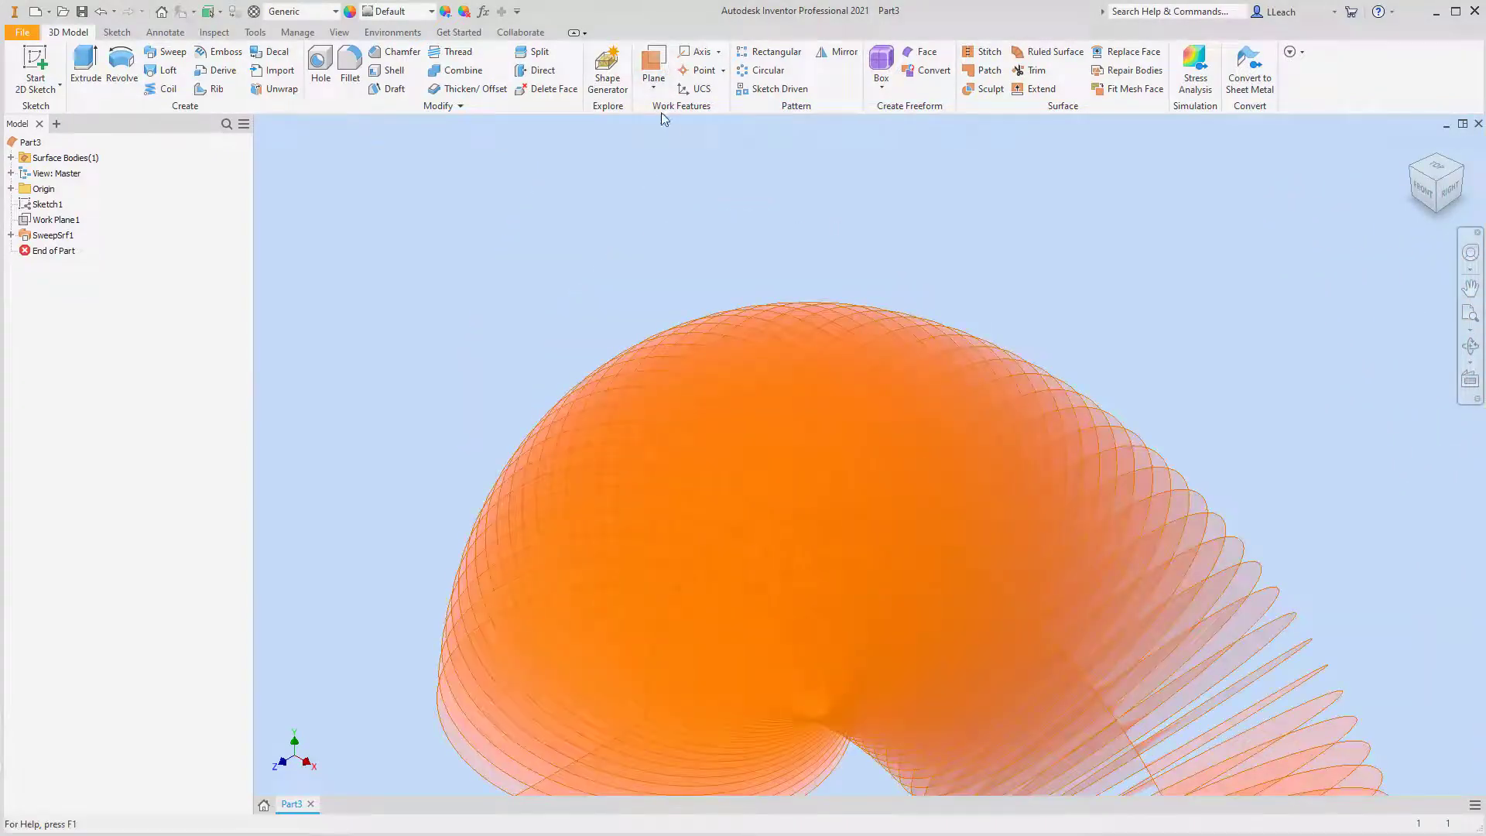
pyautogui.scroll(-4, 678, 132)
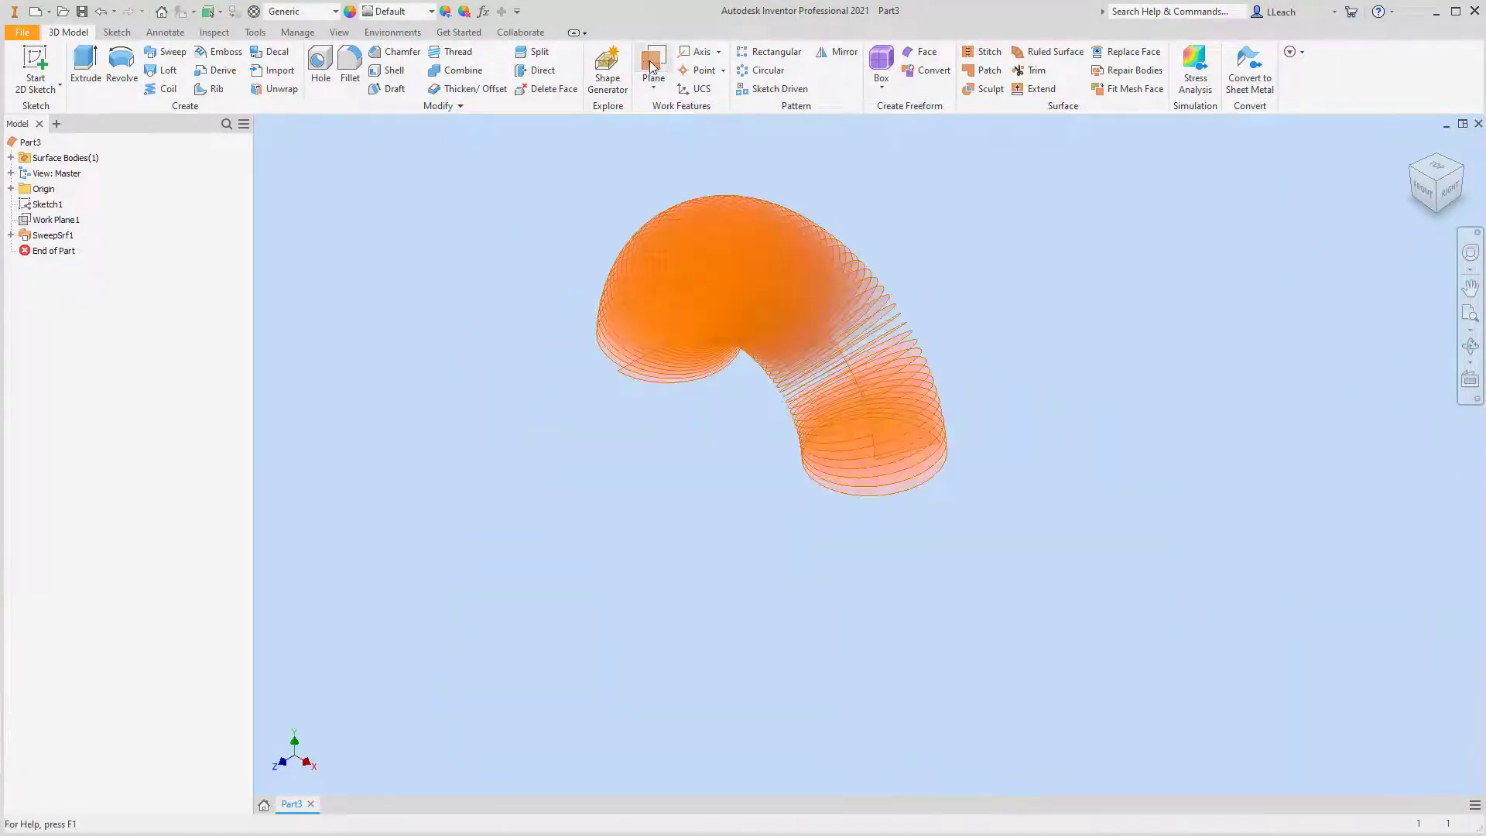
pyautogui.scroll(5, 614, 307)
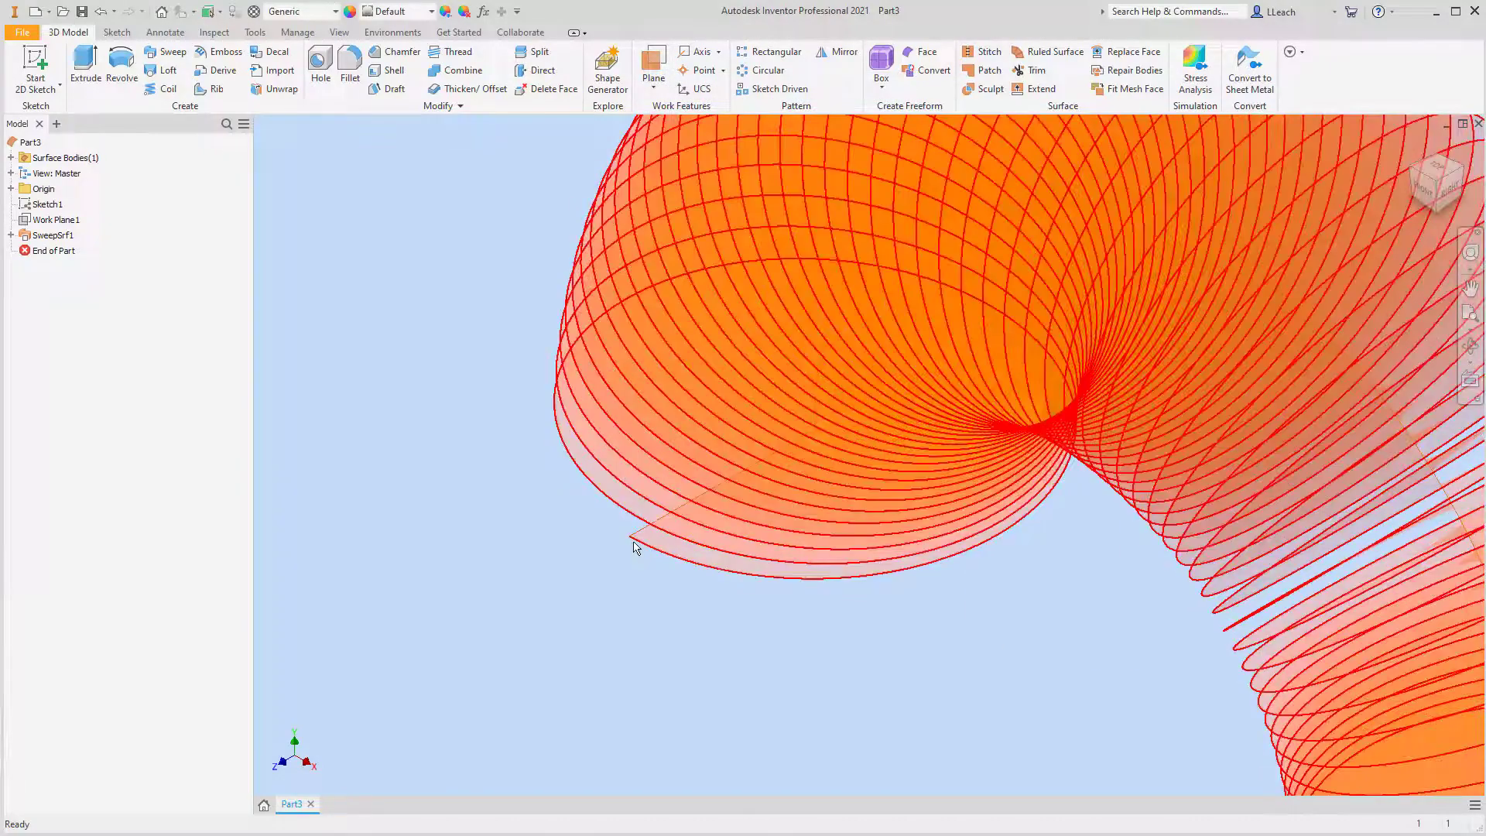
pyautogui.click(658, 65)
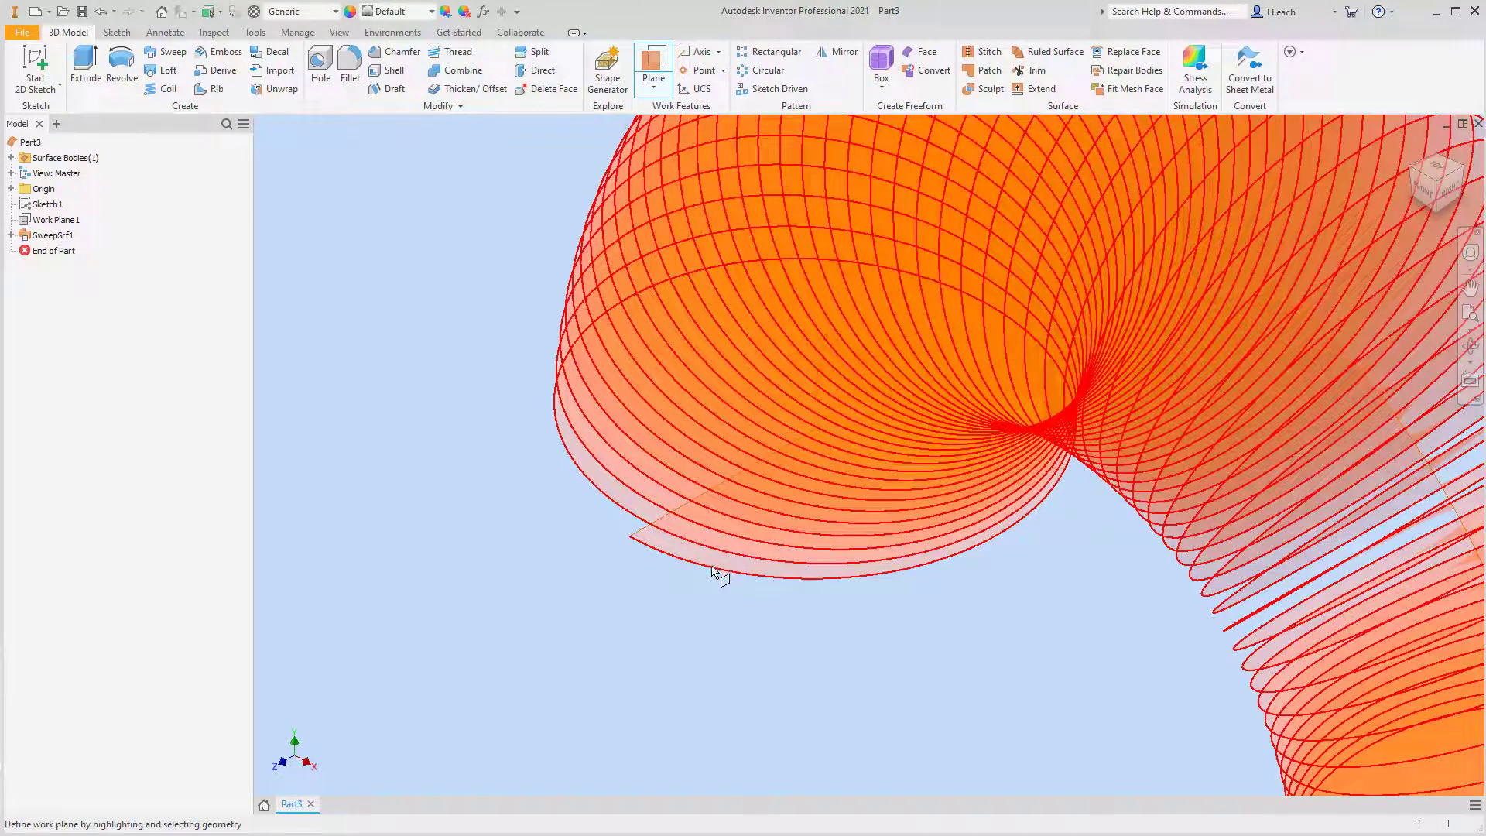
pyautogui.moveTo(713, 571)
pyautogui.click(724, 573)
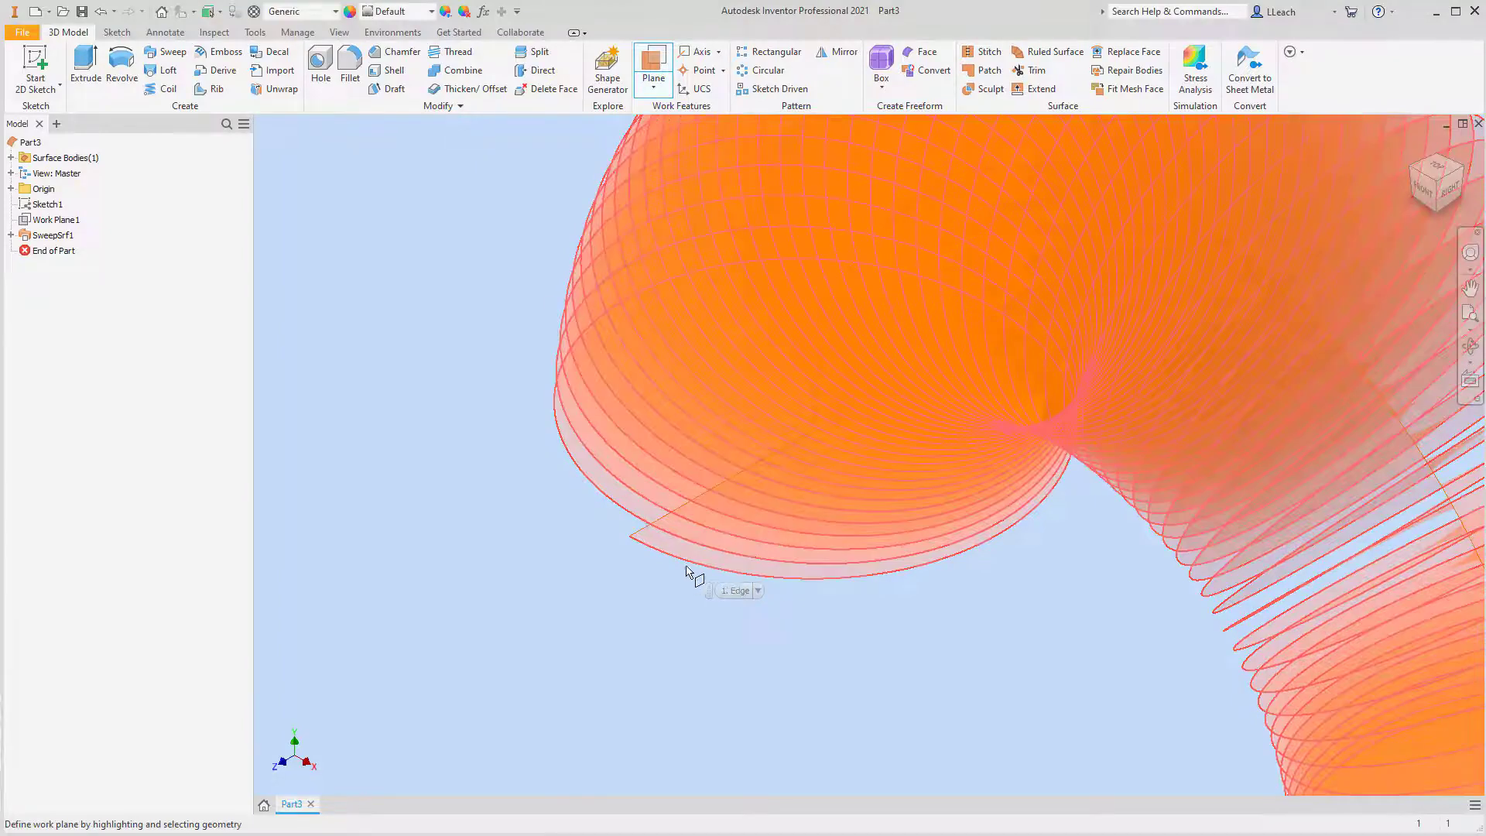
pyautogui.click(632, 540)
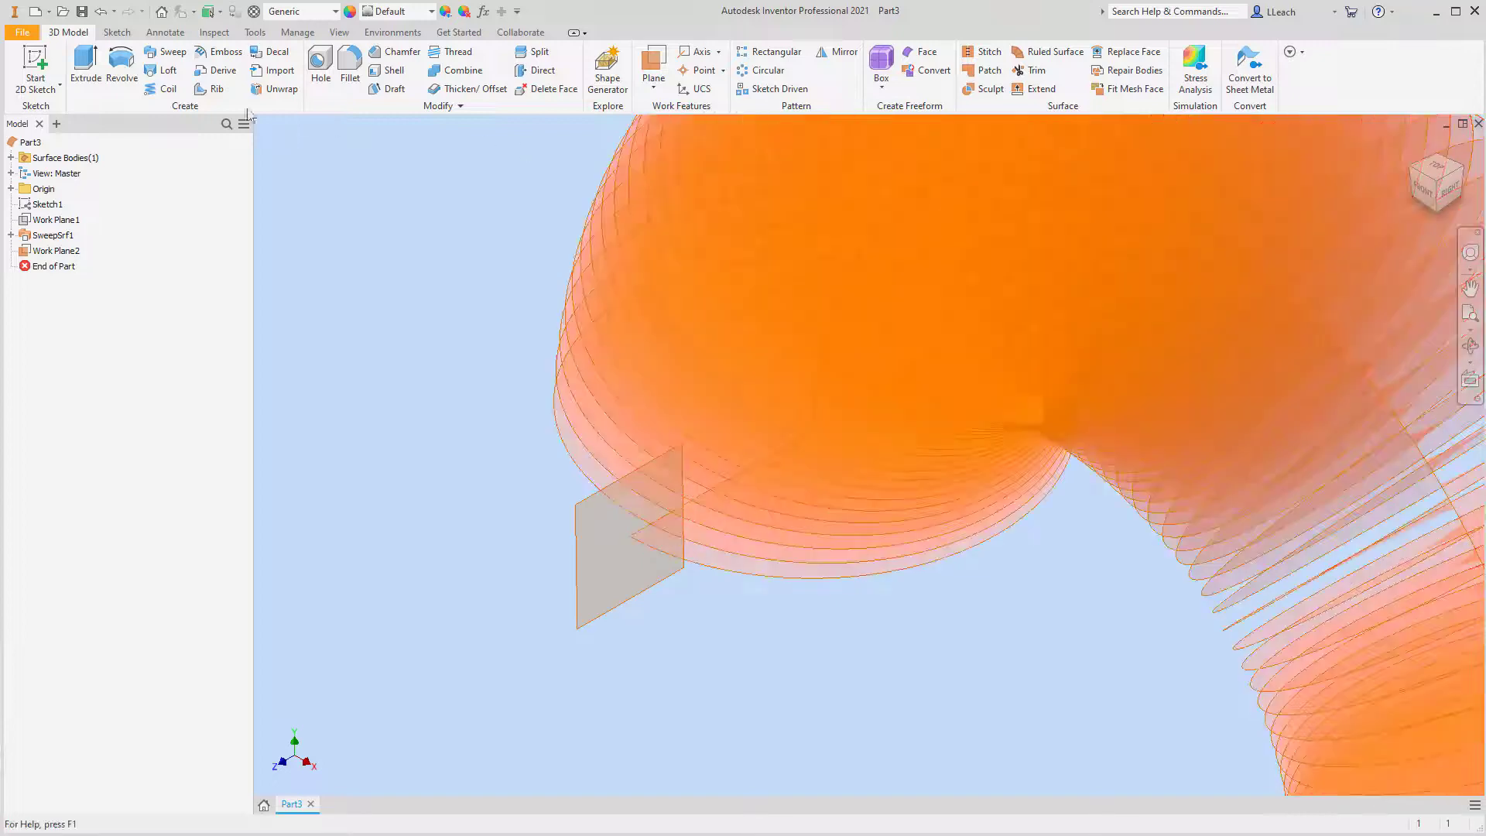
# Start a 2D sketch on the new work plane at the spiral edge's endpoint.
pyautogui.click(37, 93)
pyautogui.click(48, 104)
pyautogui.click(582, 577)
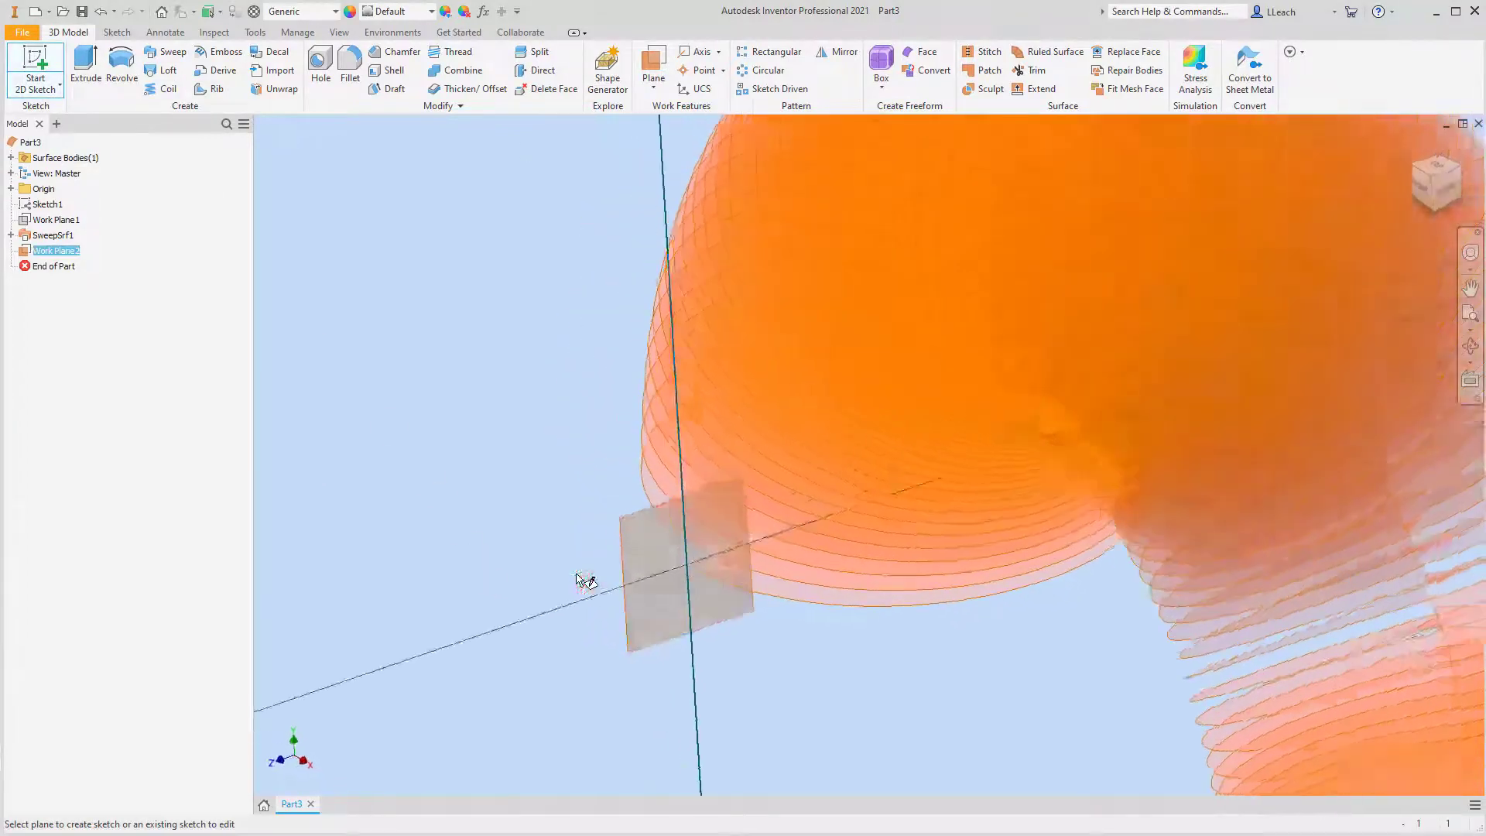
pyautogui.scroll(-2, 607, 442)
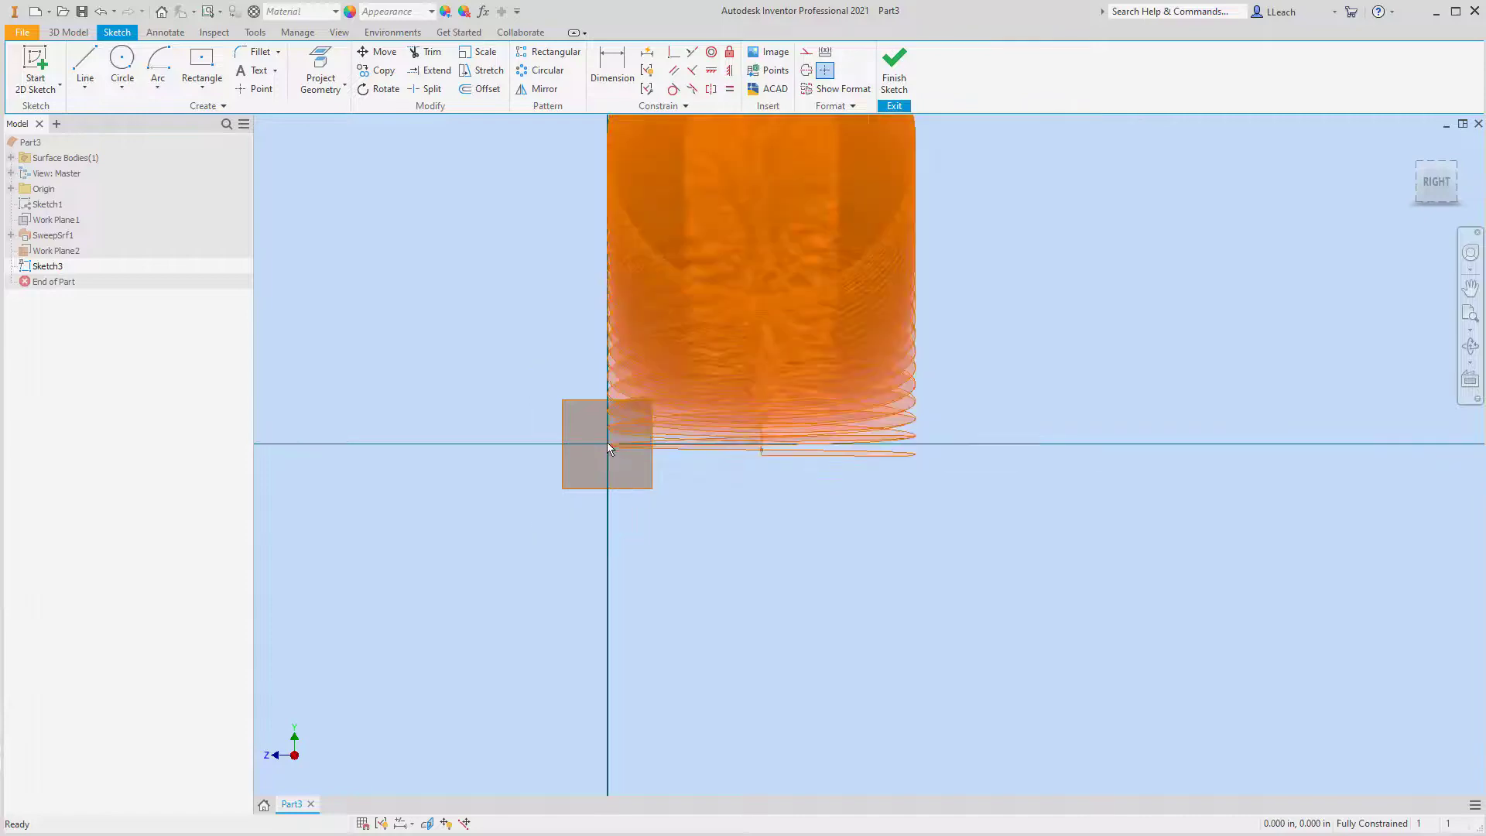
# Draw a circle of 0.070 in diameter centered on the spiral edge's endpoint at the sketch origin.
pyautogui.scroll(8, 607, 442)
pyautogui.scroll(3, 615, 430)
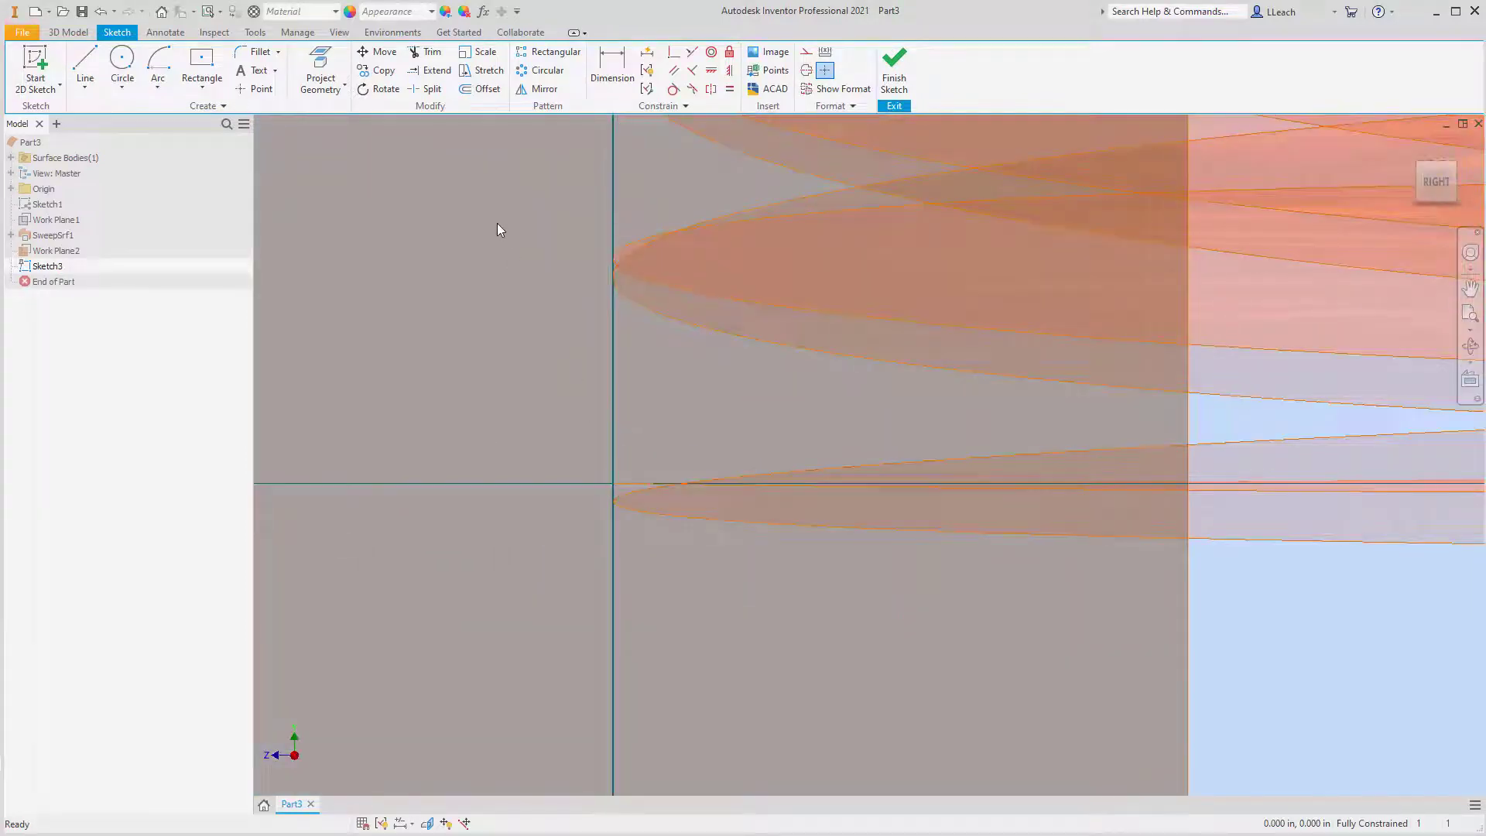
pyautogui.click(124, 88)
pyautogui.click(135, 116)
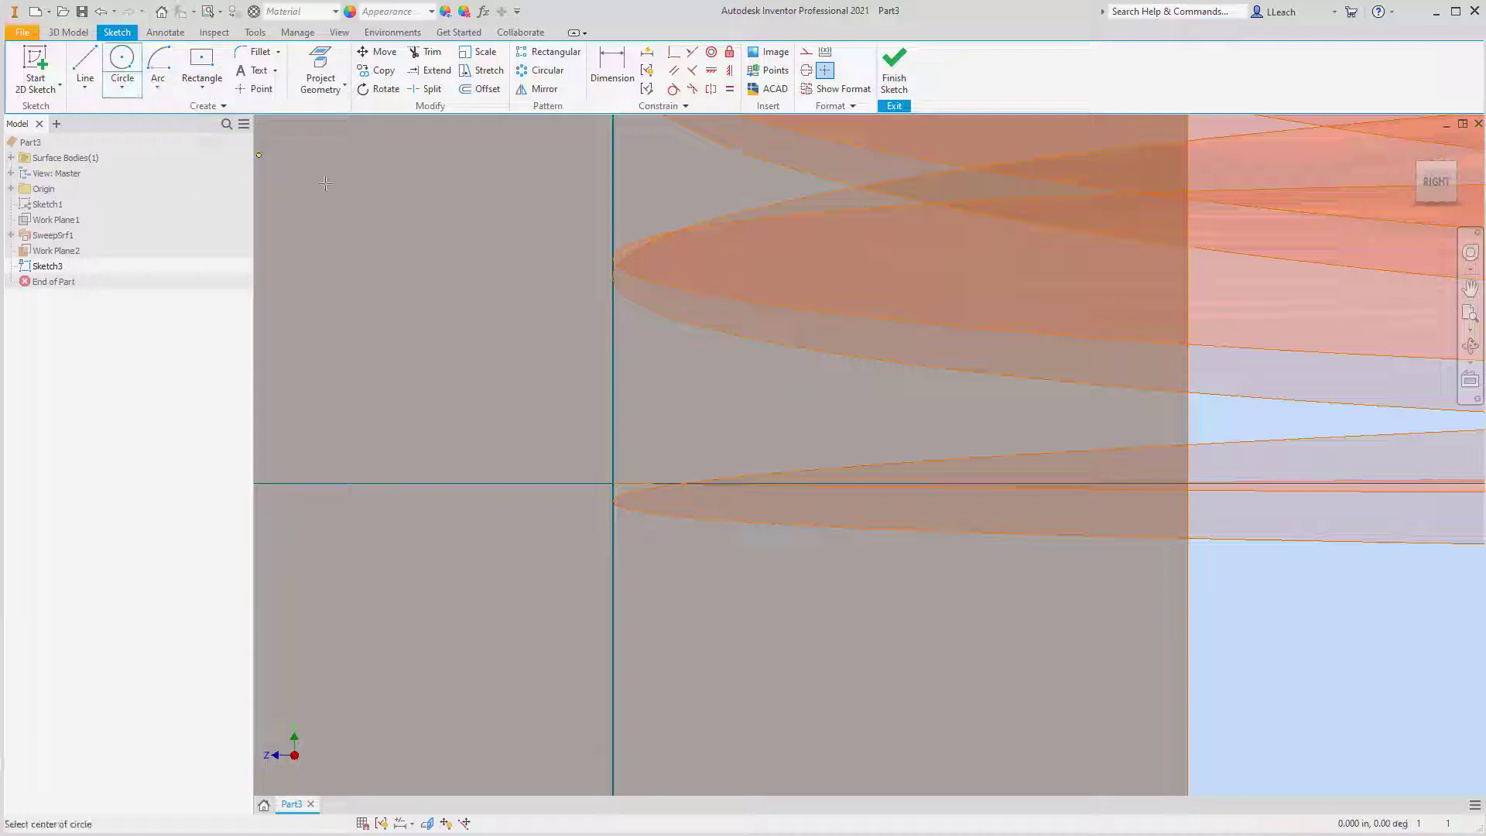
pyautogui.click(611, 483)
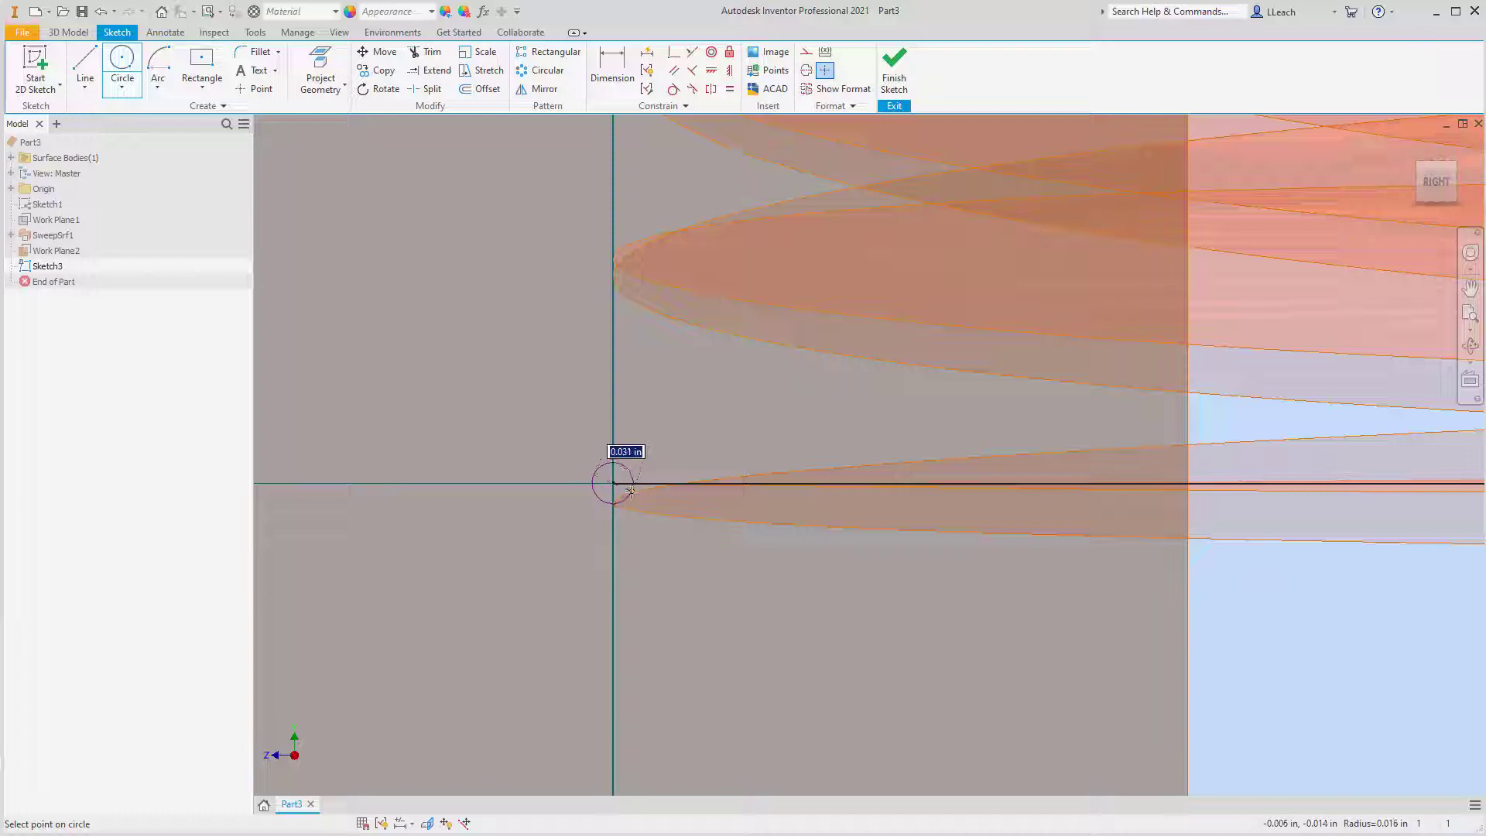
pyautogui.write('.070')
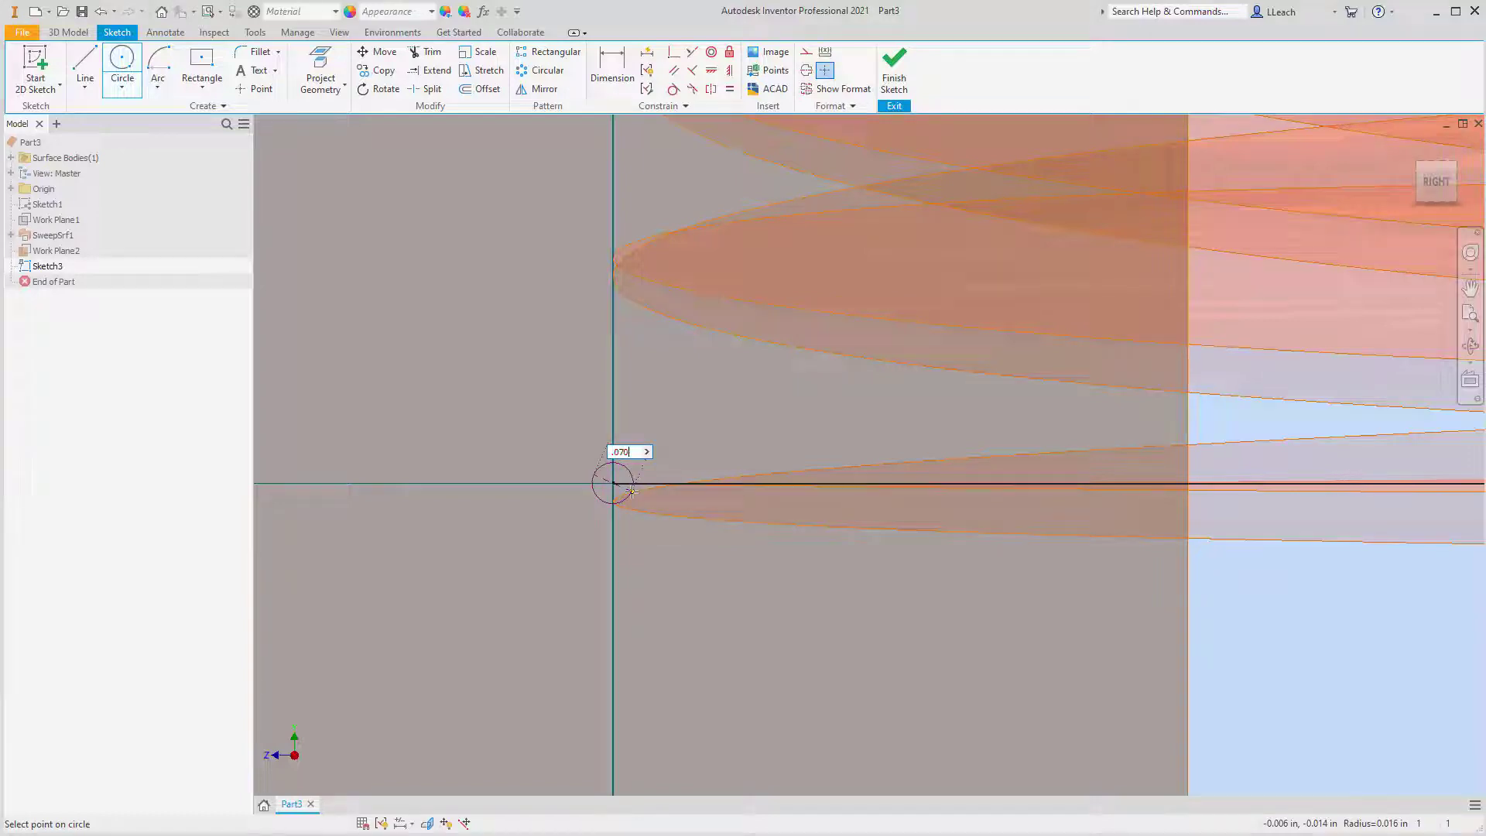
pyautogui.press('Return')
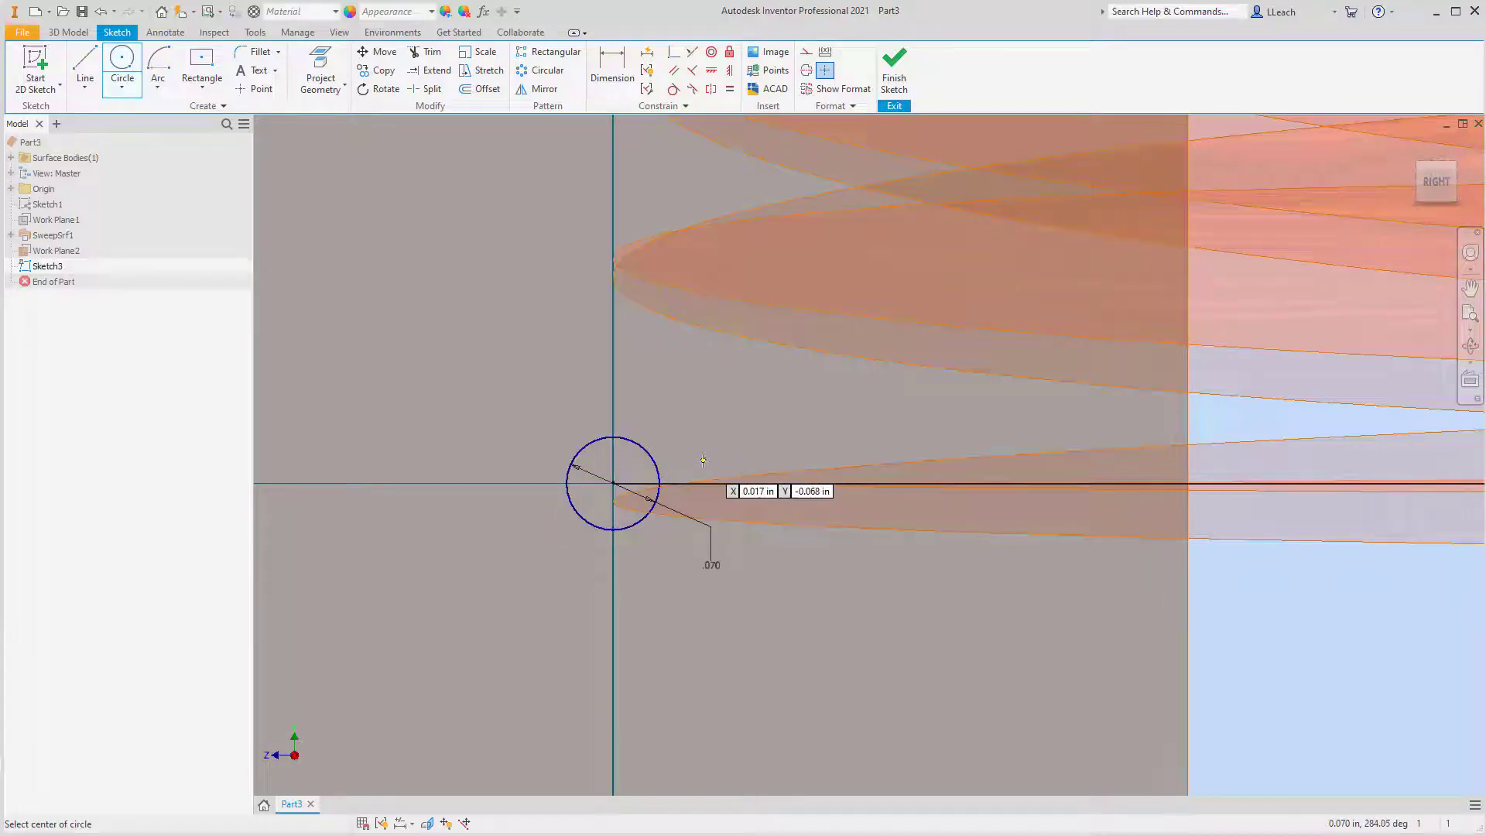
pyautogui.scroll(1, 701, 461)
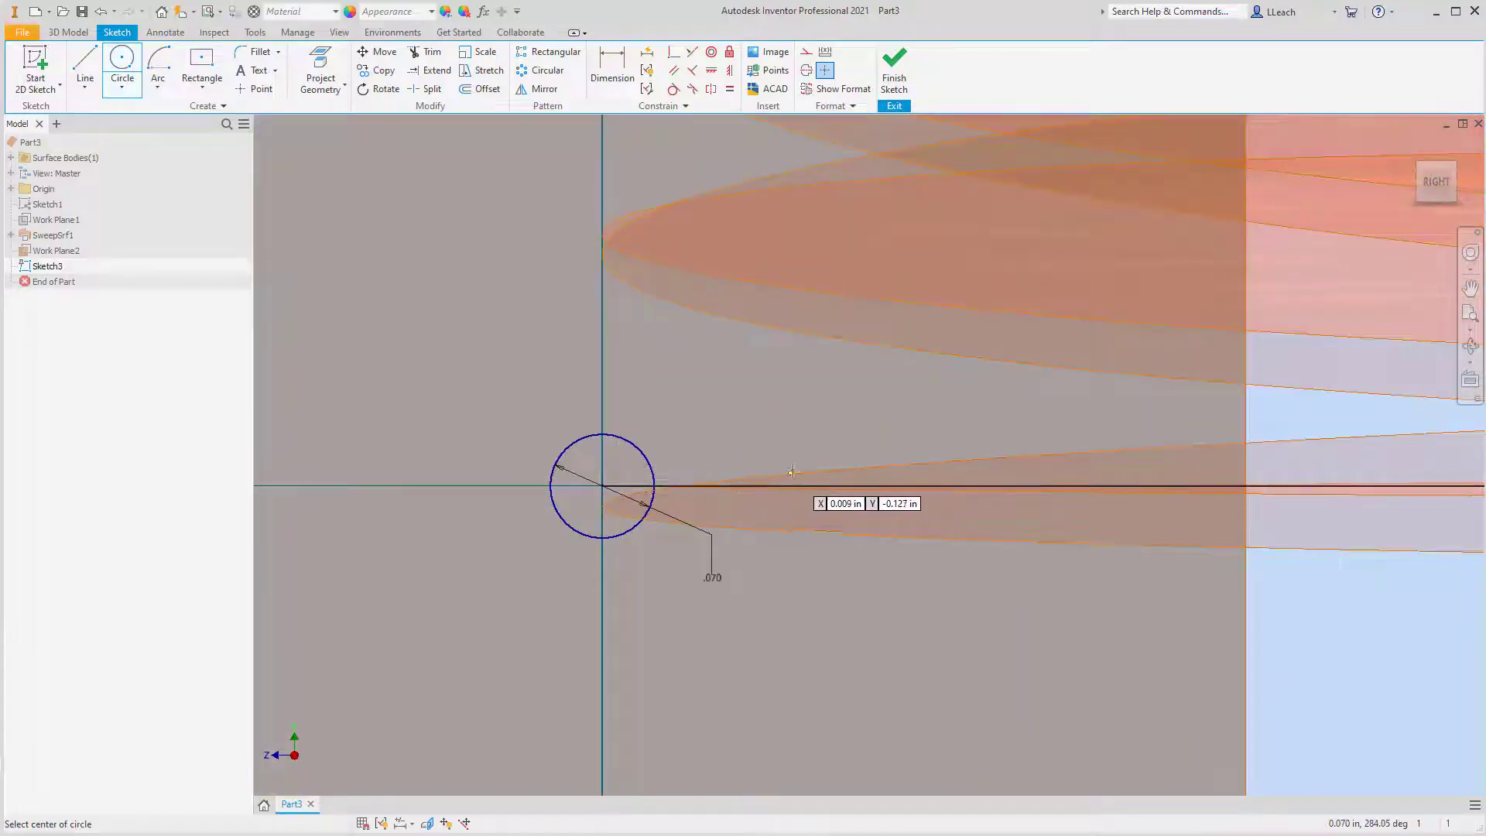
pyautogui.scroll(3, 801, 463)
pyautogui.scroll(-5, 801, 463)
pyautogui.scroll(-3, 801, 463)
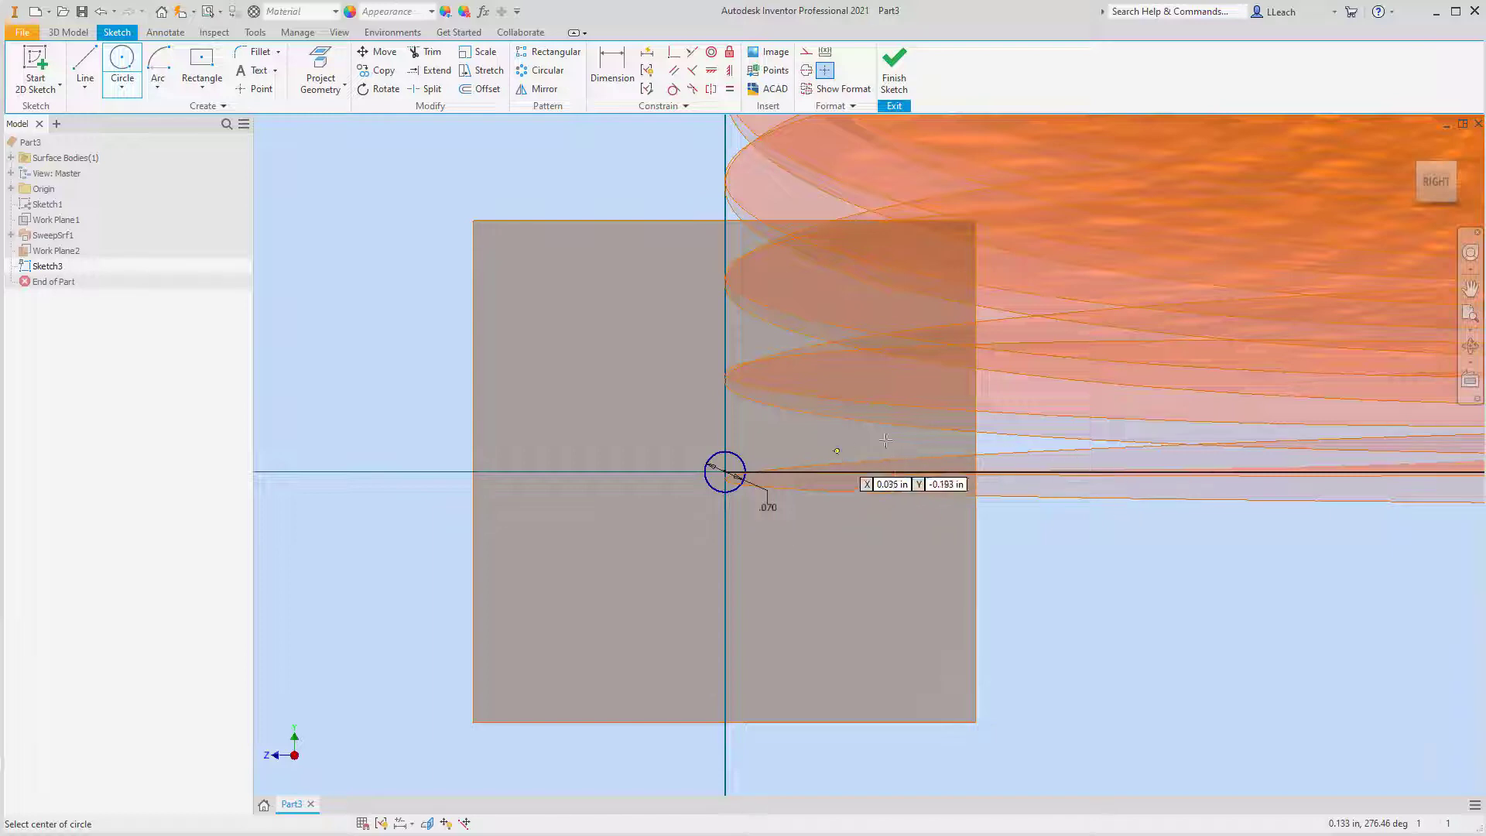
# Finish the sketch containing the 0.070 in wire profile circle.
pyautogui.scroll(3, 897, 395)
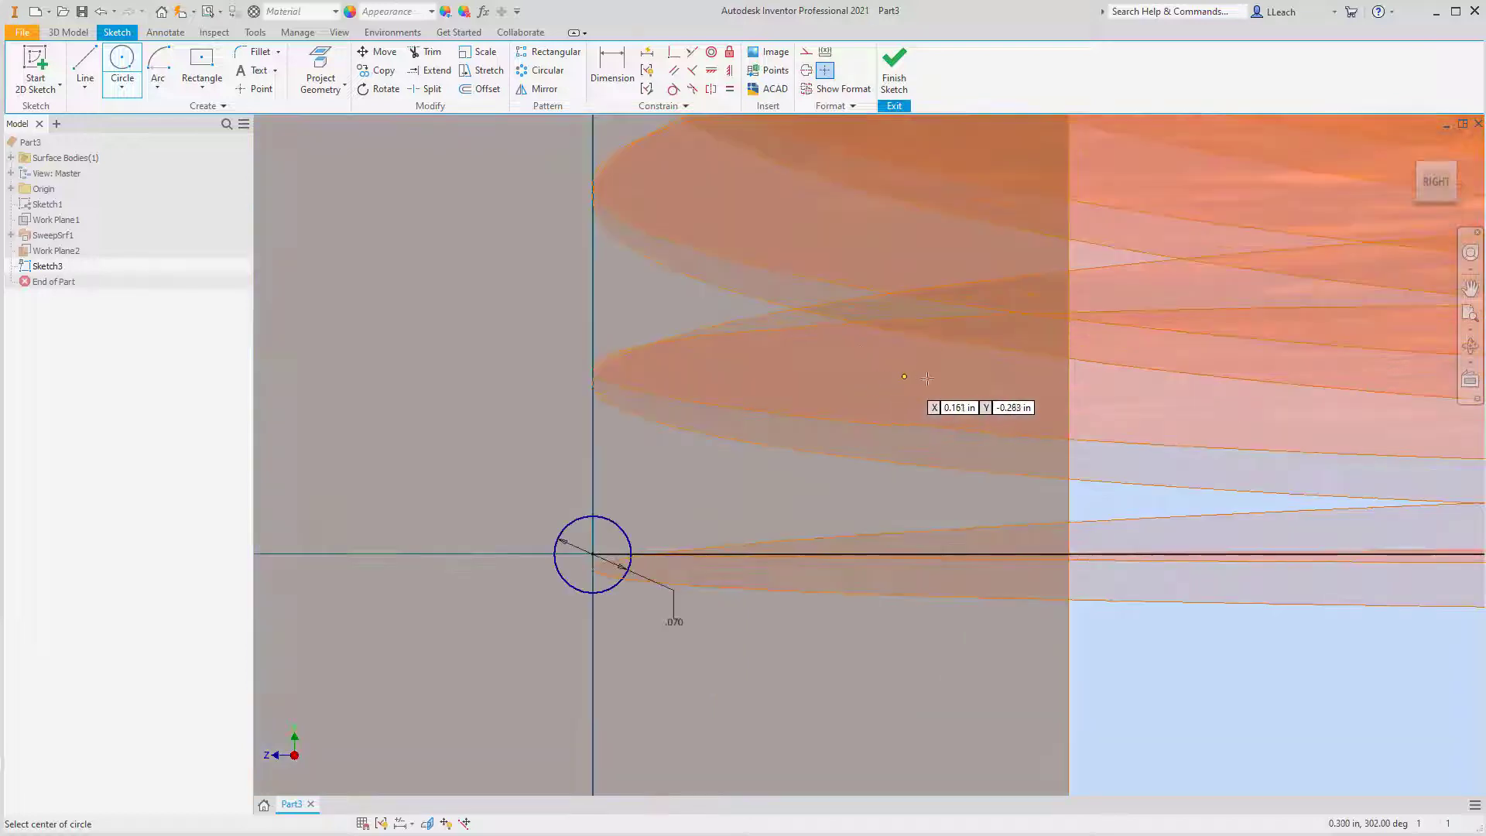
pyautogui.scroll(-5, 959, 394)
pyautogui.moveTo(998, 396); pyautogui.dragTo(780, 392, button='middle')
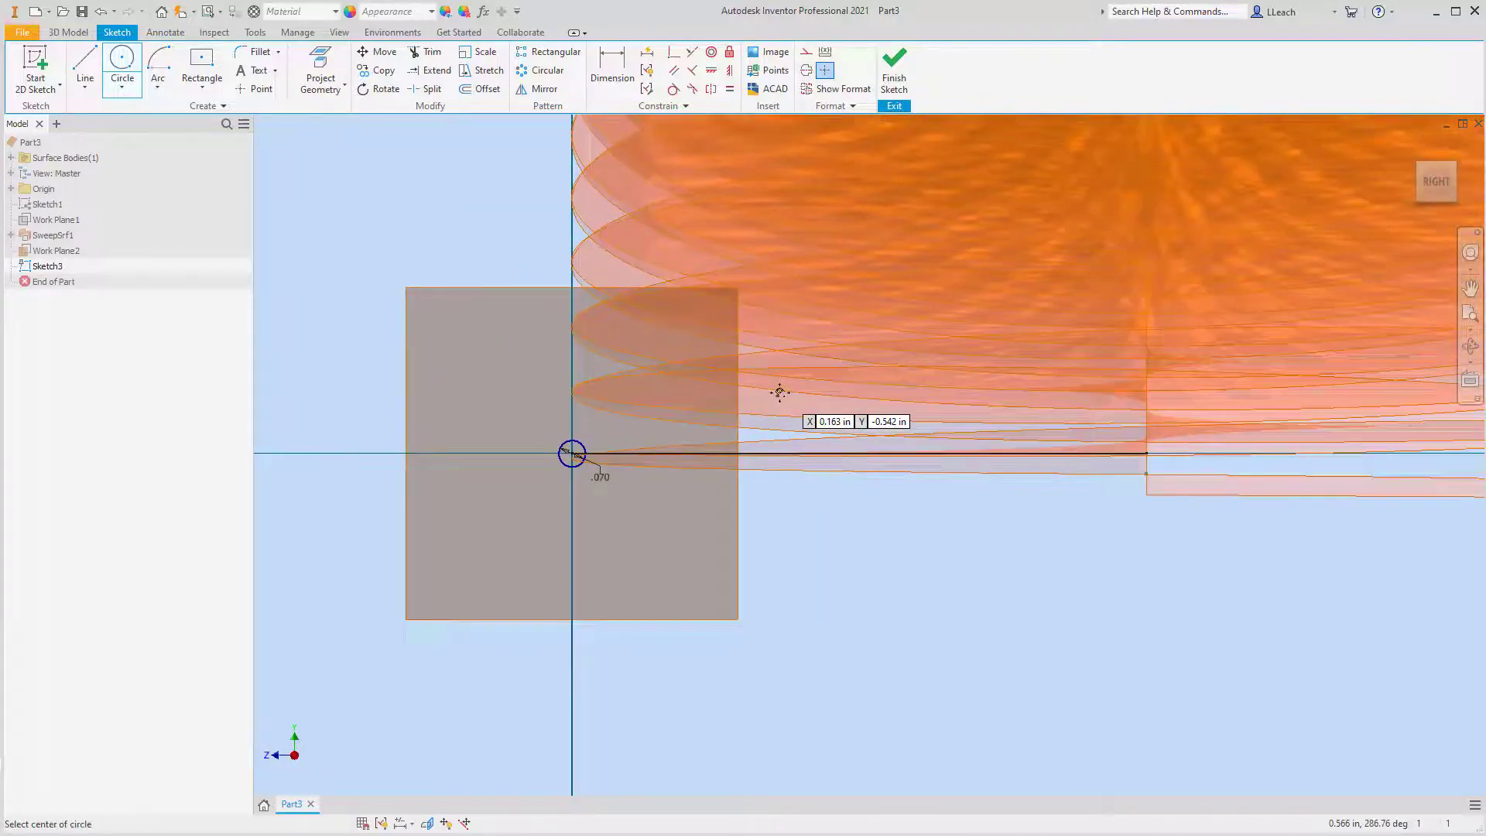
pyautogui.scroll(4, 586, 444)
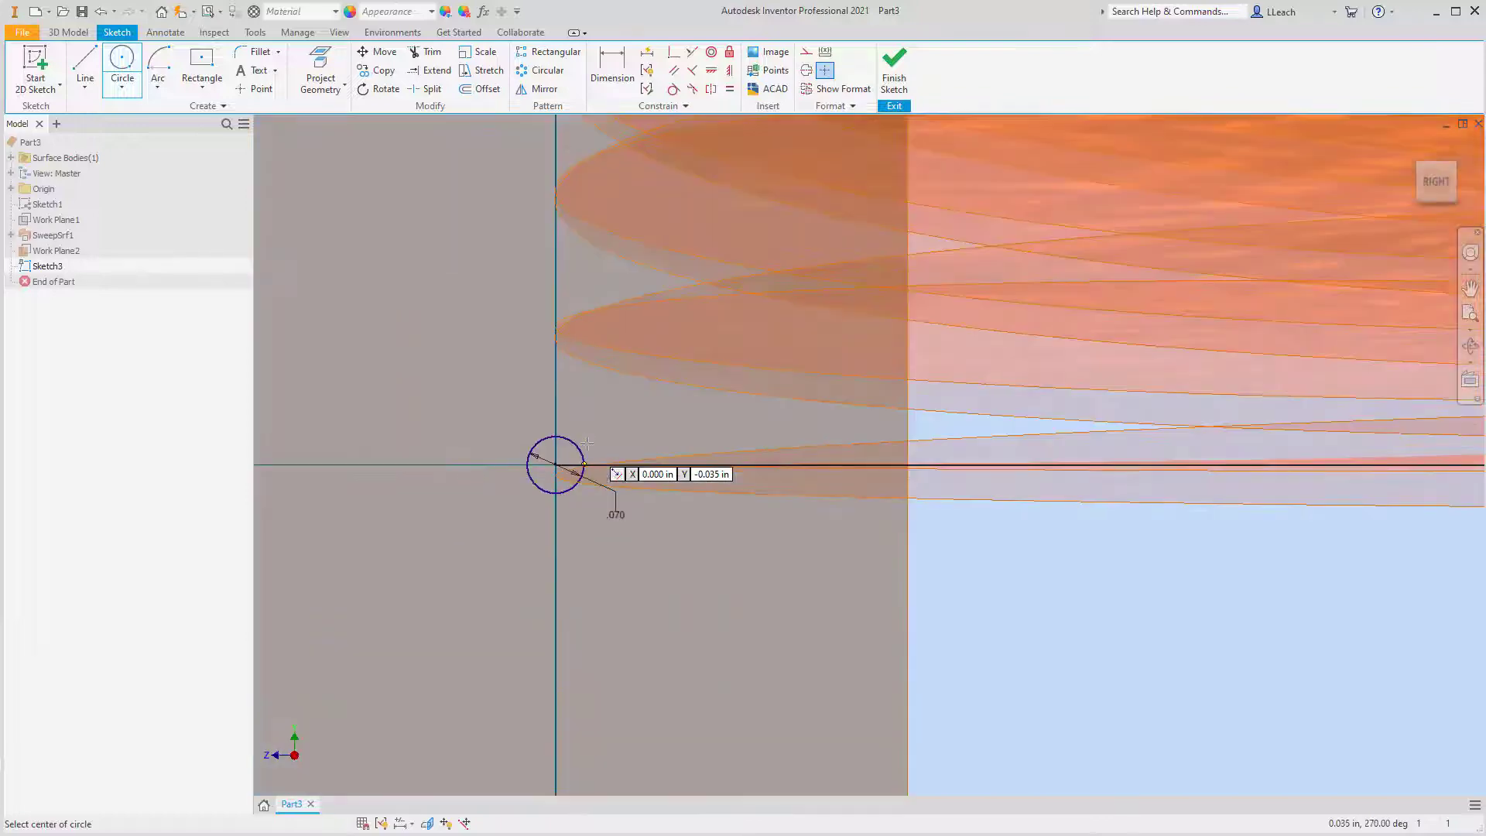
pyautogui.scroll(-3, 672, 319)
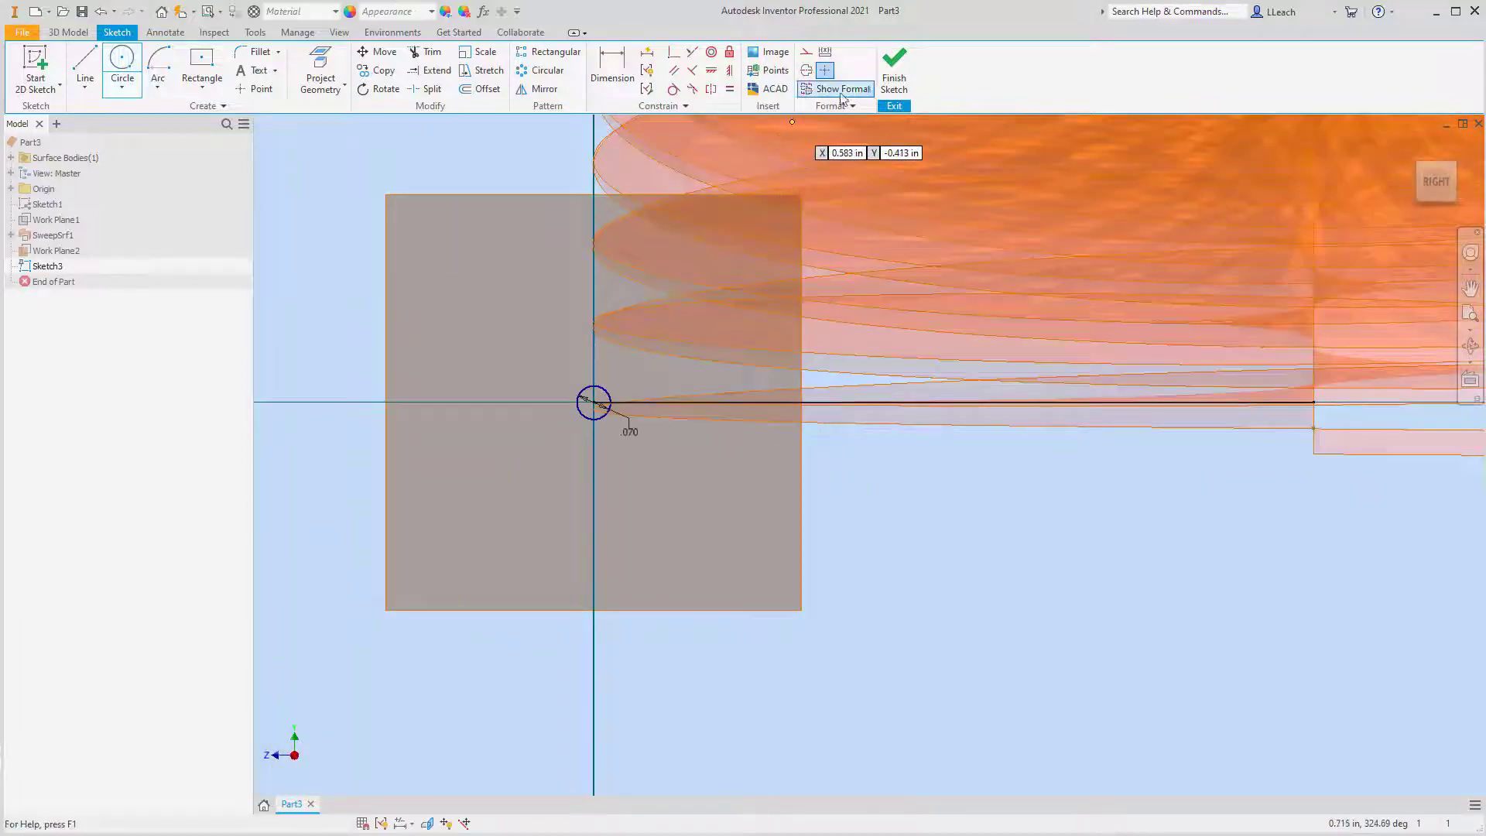
pyautogui.click(896, 71)
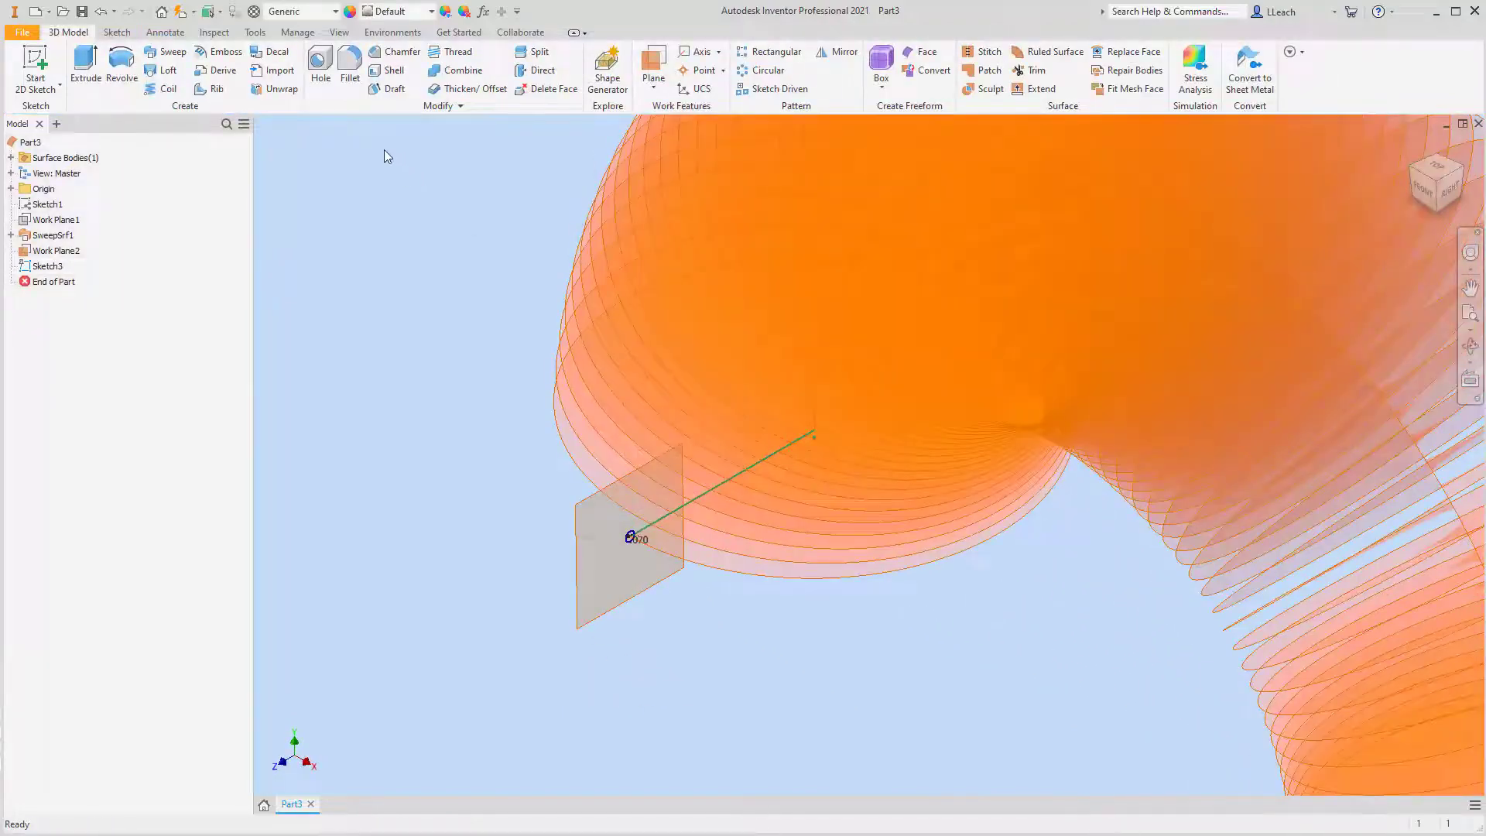
# Sweep the 0.070 in circle along the swept surface's outer spiral edge to create the solid spring wire.
pyautogui.click(171, 52)
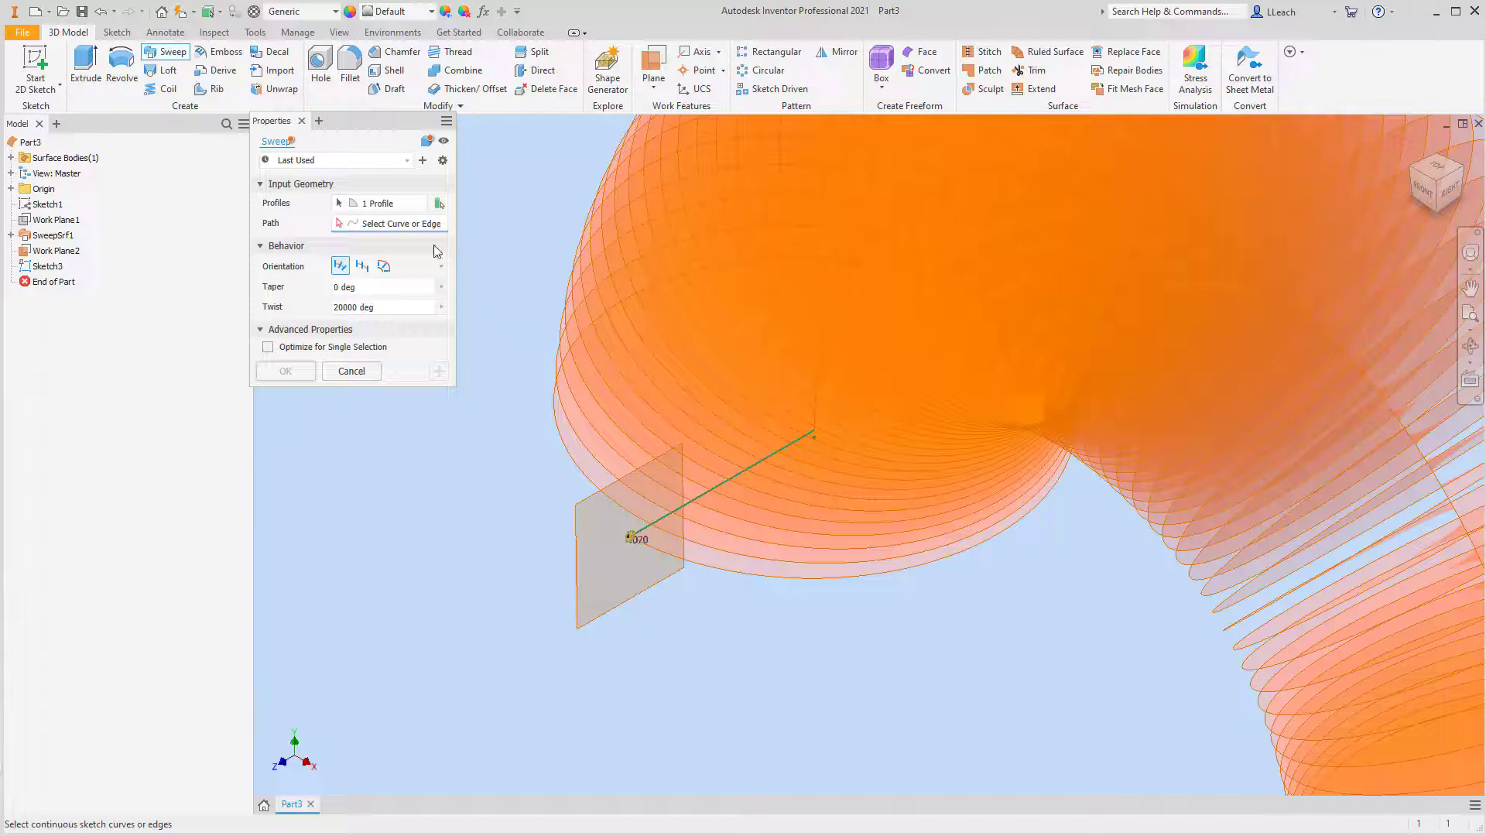
pyautogui.scroll(-5, 631, 542)
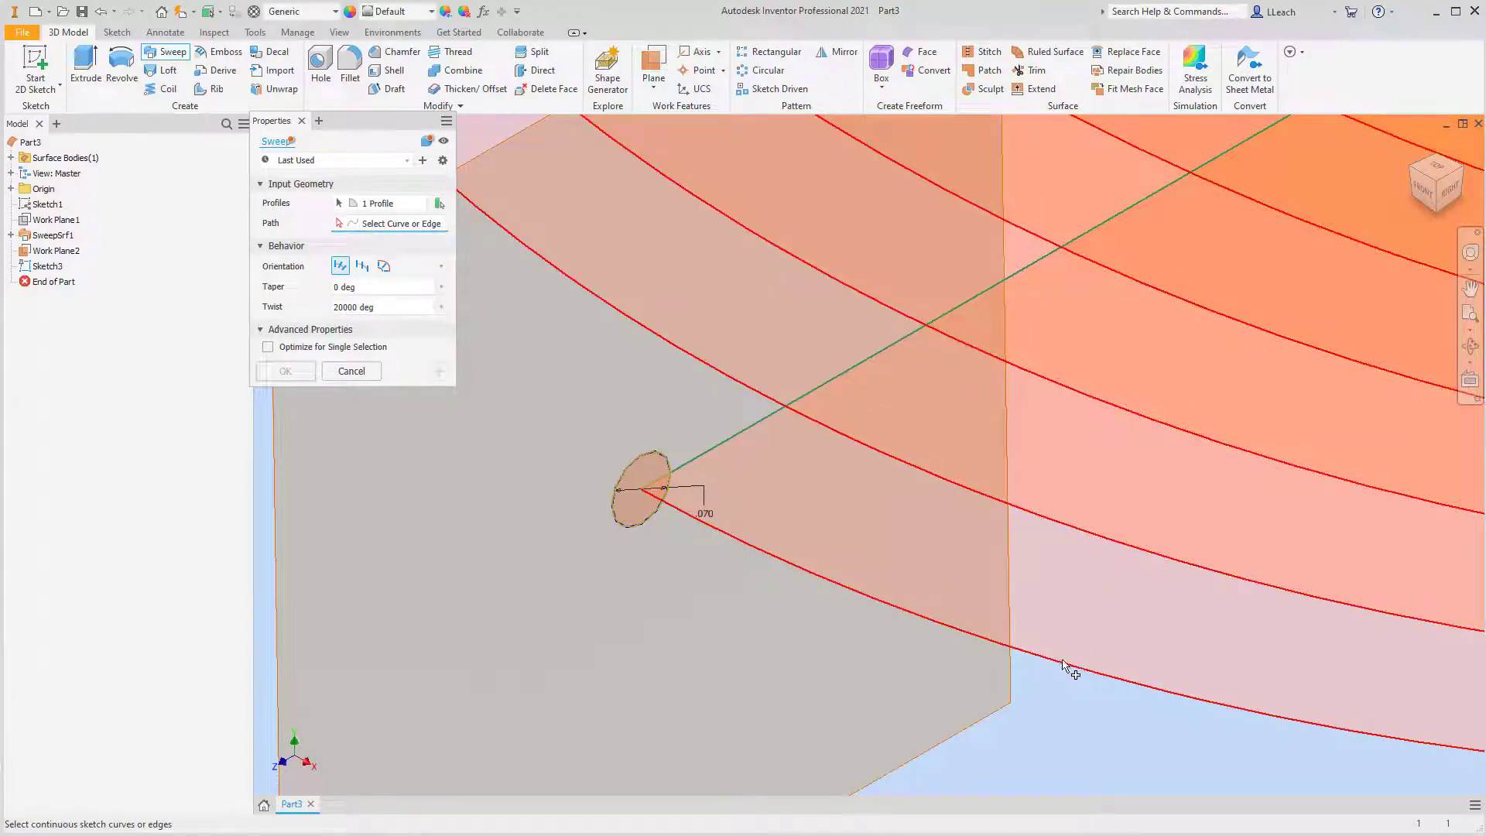
pyautogui.scroll(3, 1068, 664)
pyautogui.scroll(-8, 1068, 661)
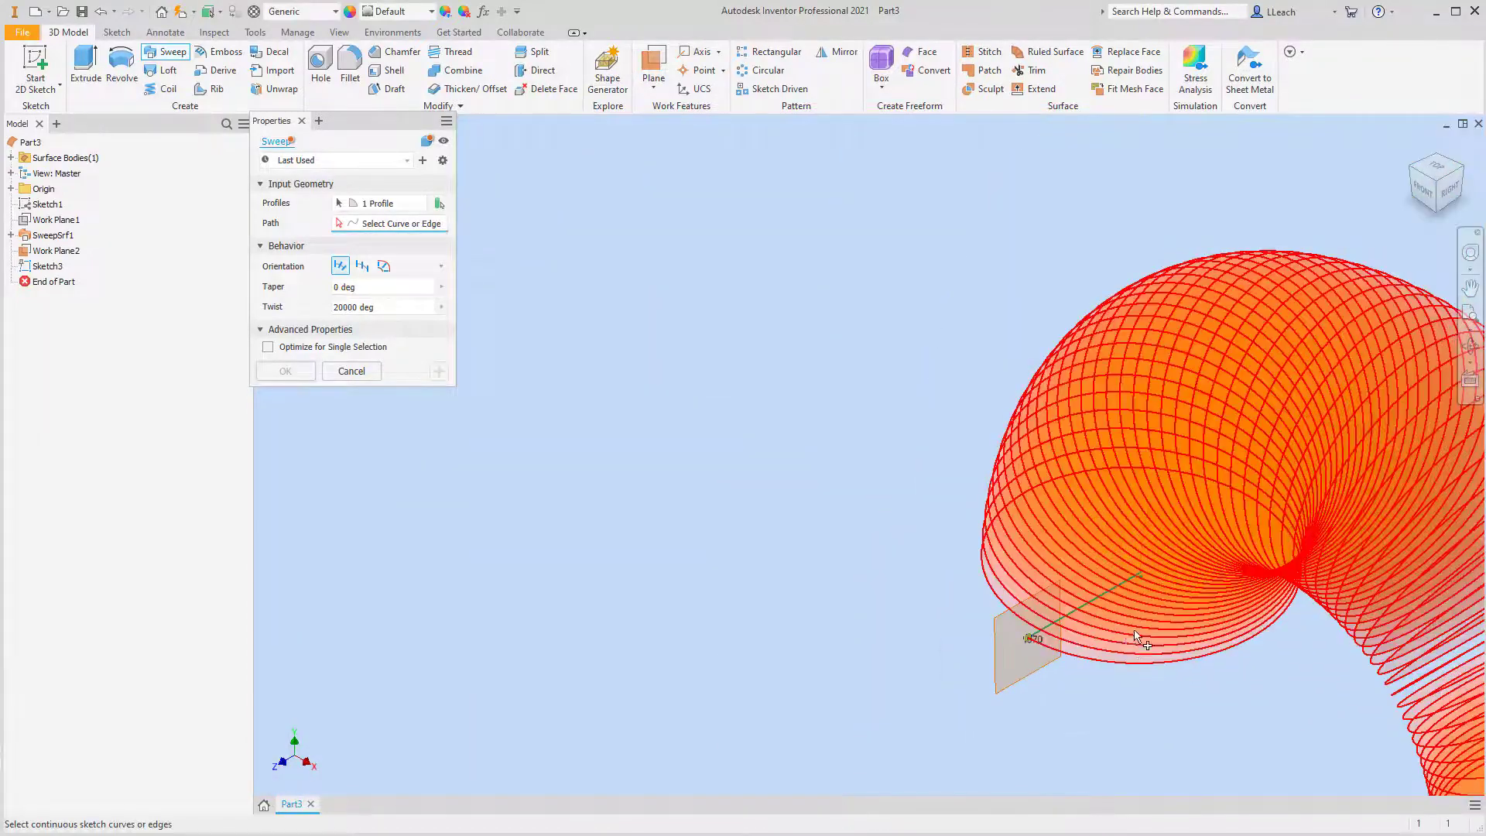
pyautogui.moveTo(1135, 636); pyautogui.dragTo(856, 588, button='middle')
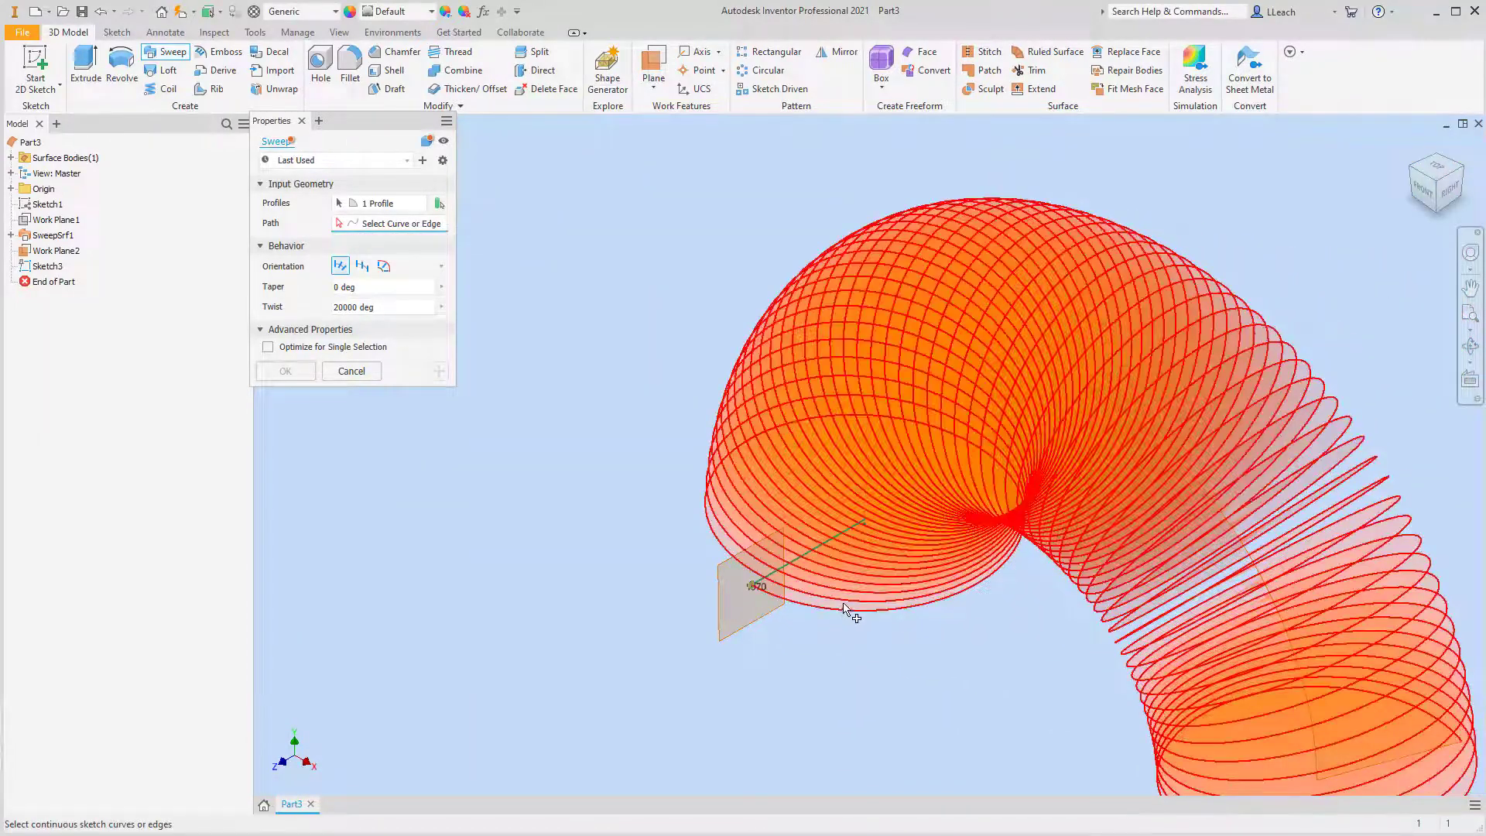
pyautogui.click(843, 600)
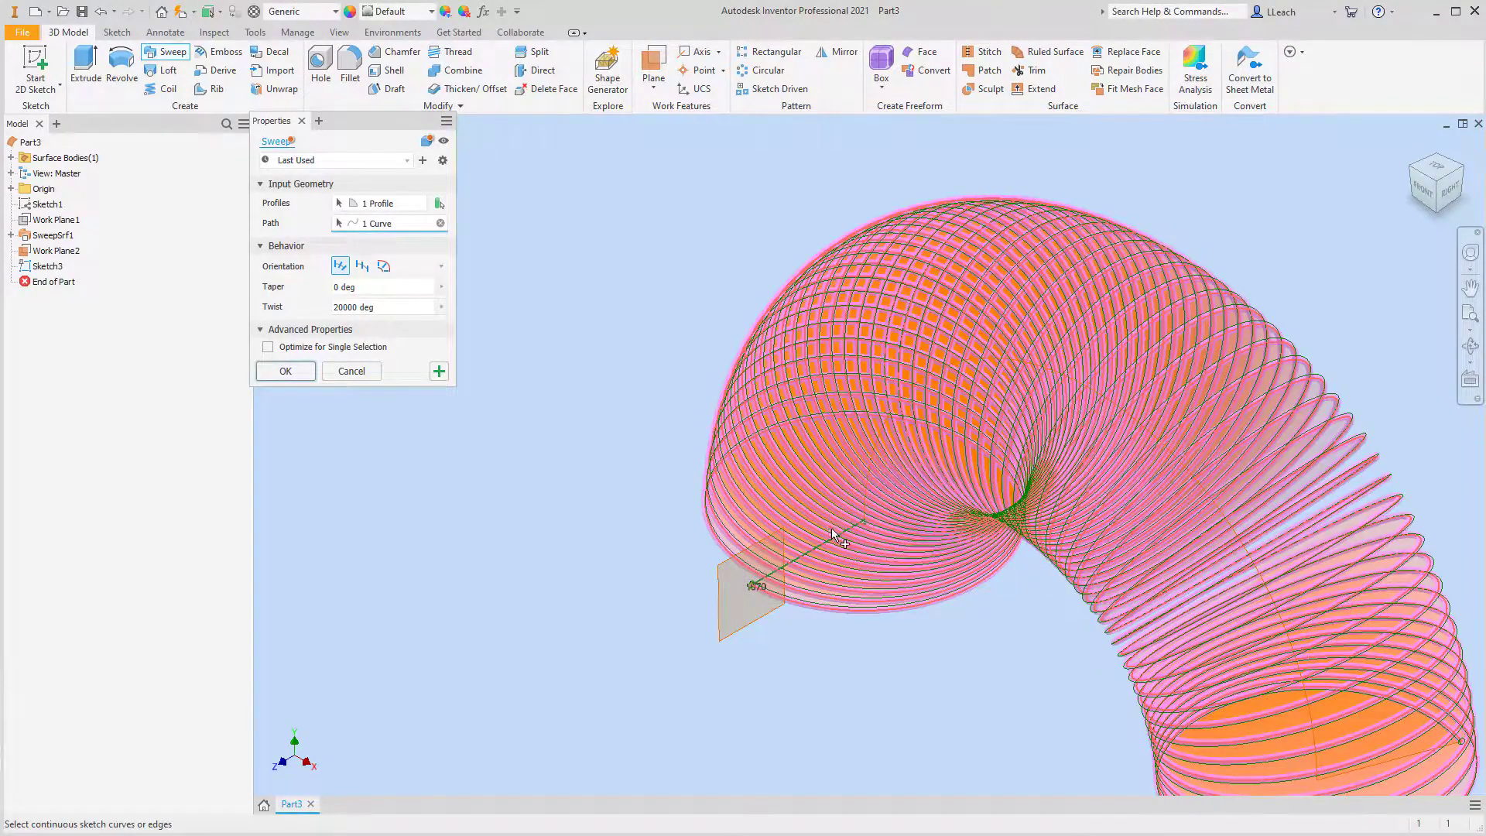
pyautogui.moveTo(832, 529); pyautogui.dragTo(712, 469, button='middle')
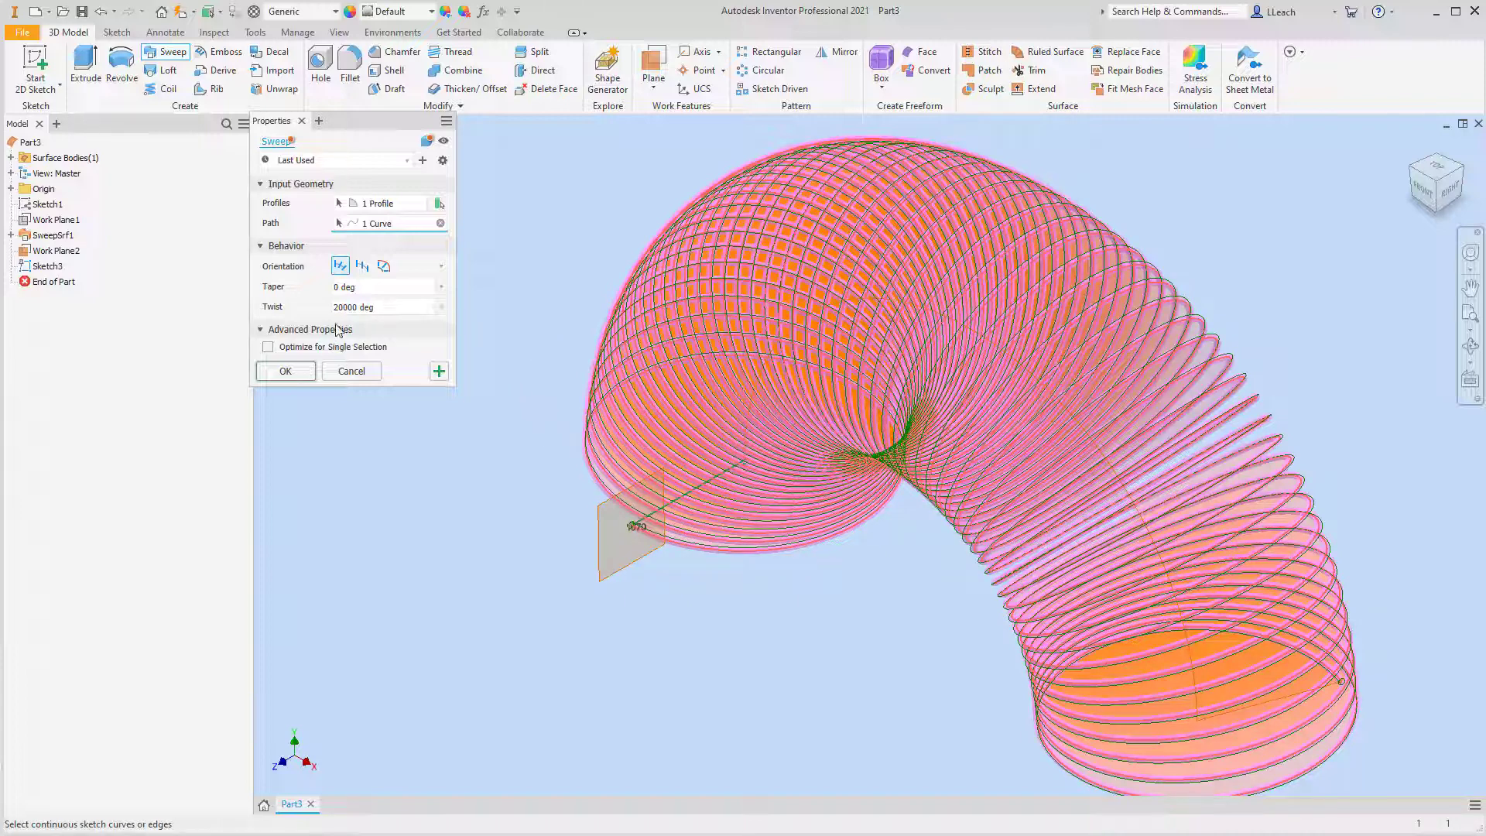
pyautogui.click(297, 371)
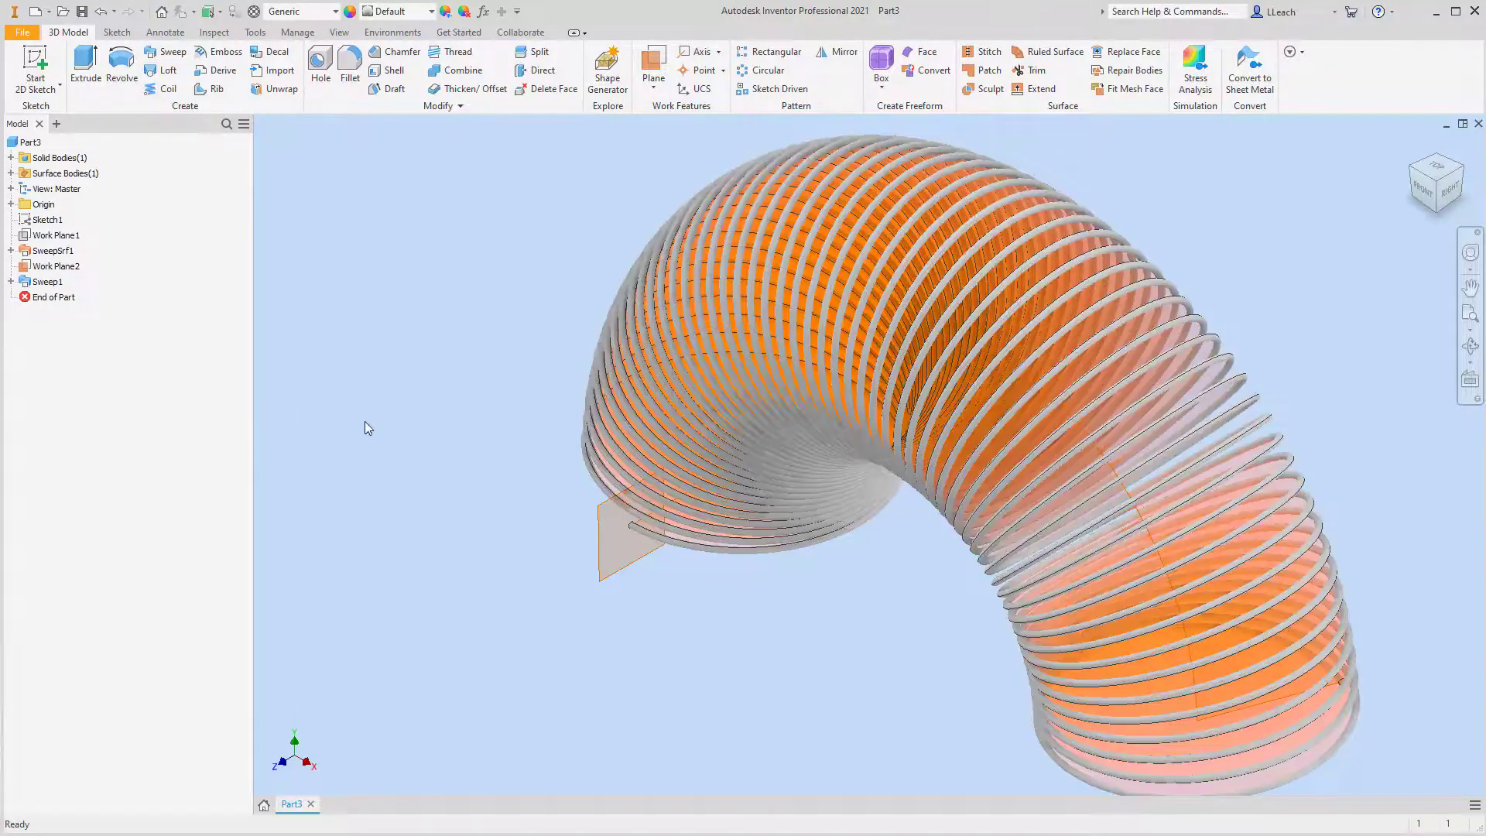
# Hide the twisted sweep surface and the work plane at the start of the wire.
pyautogui.click(59, 252)
pyautogui.rightClick(59, 252)
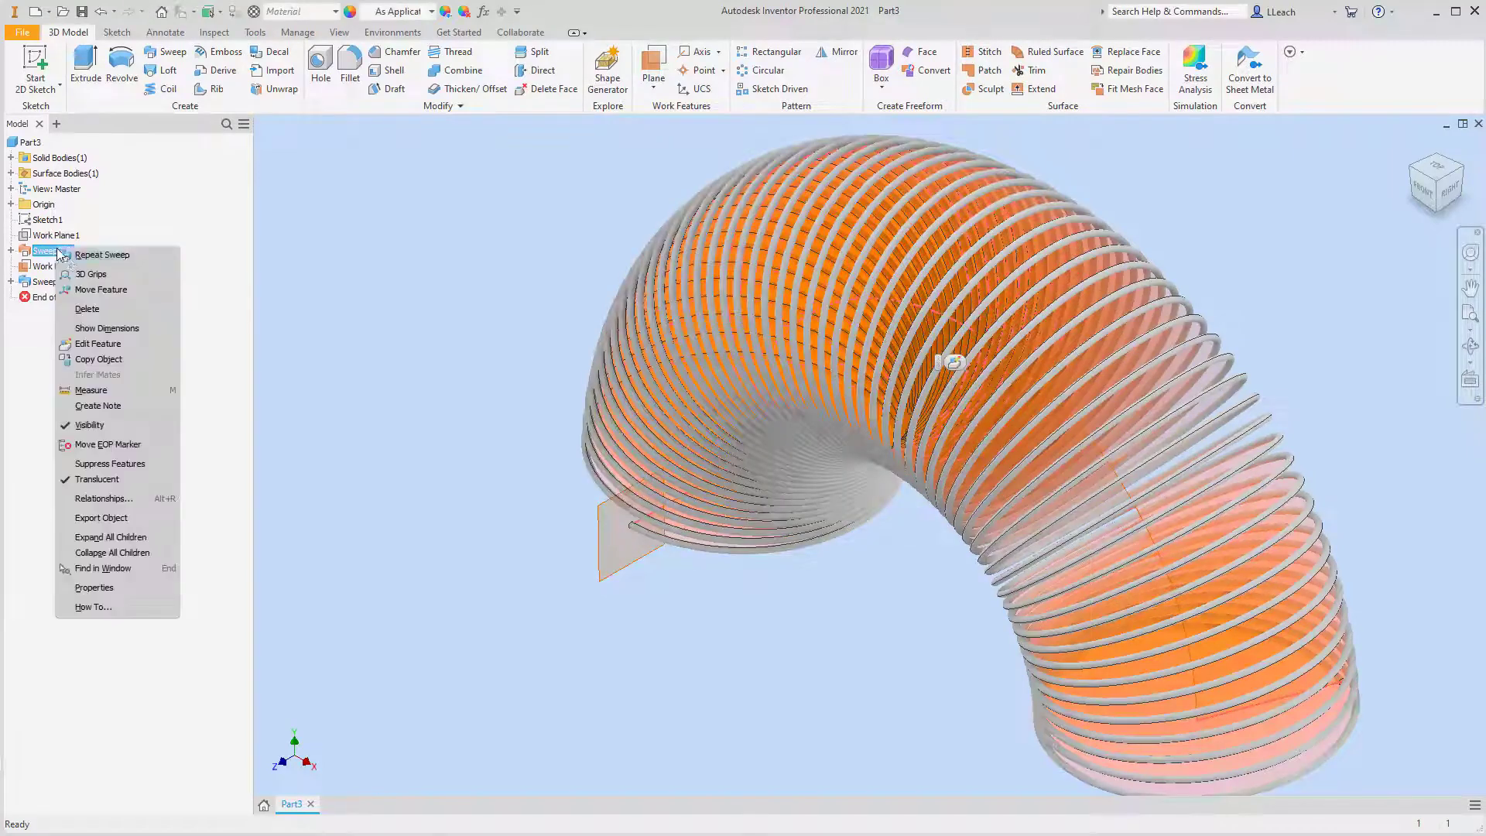
pyautogui.click(85, 424)
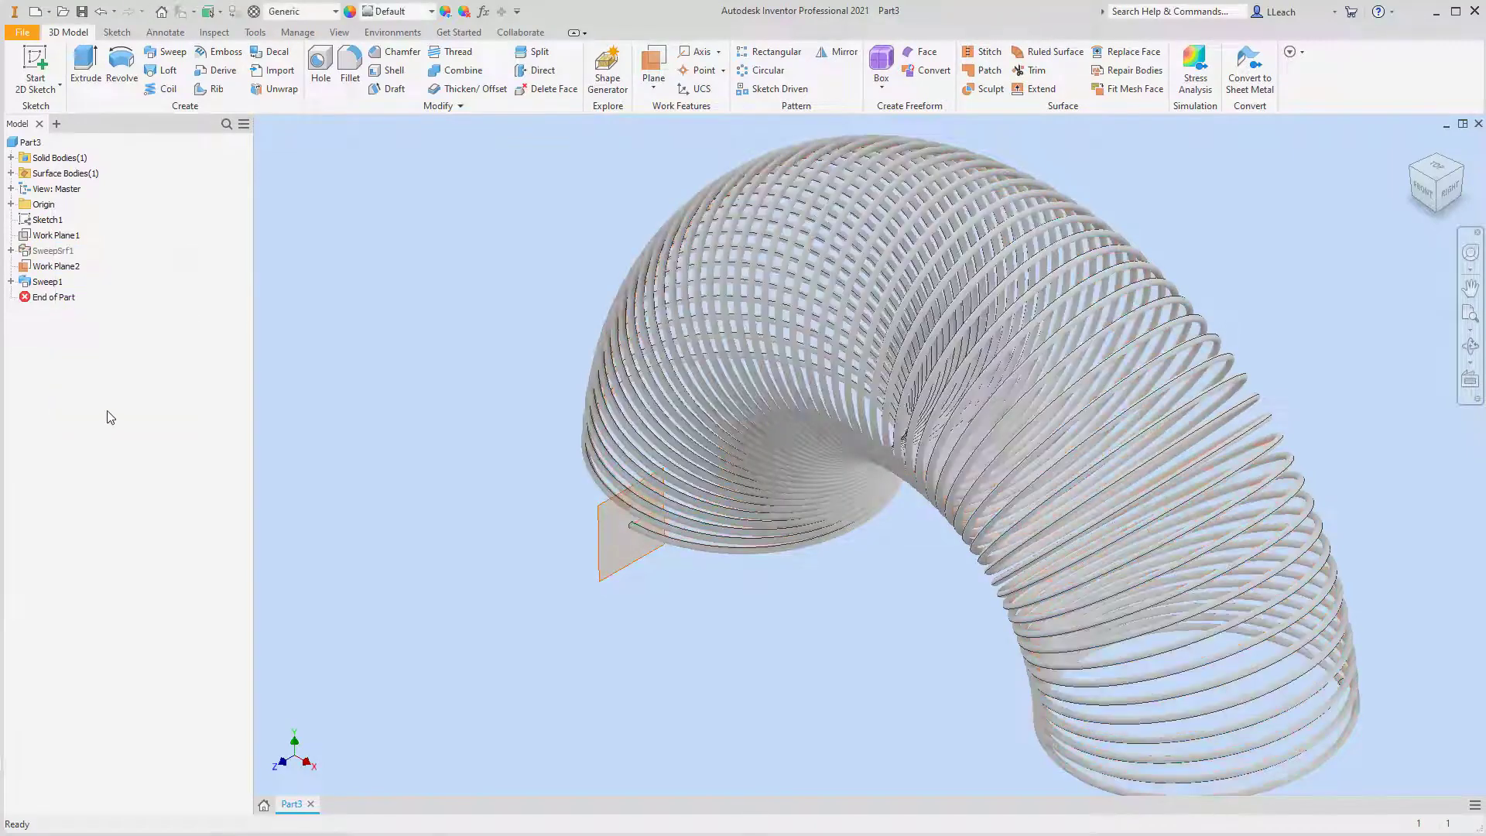
pyautogui.click(66, 269)
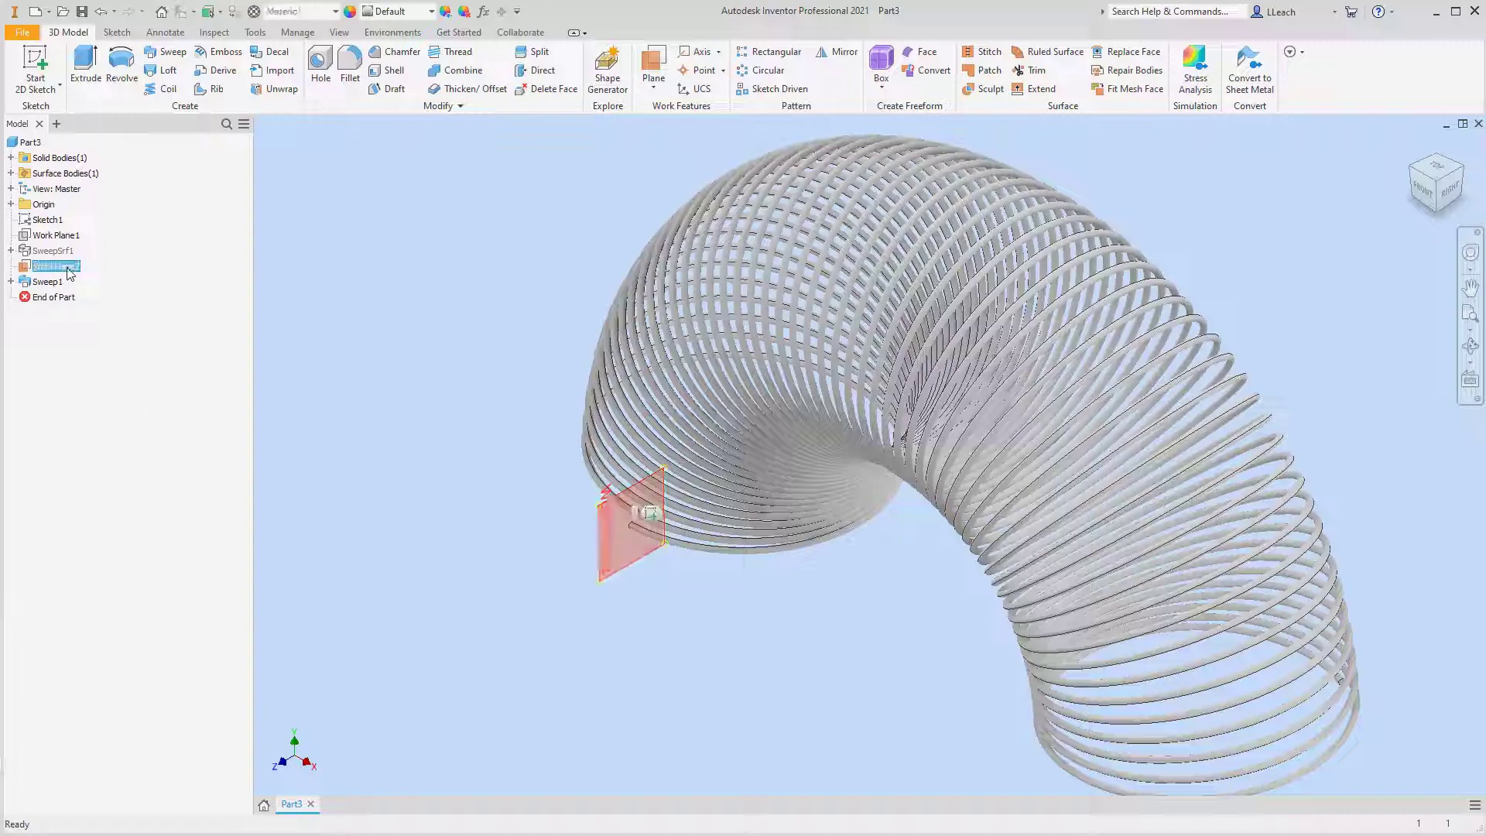
pyautogui.rightClick(67, 268)
pyautogui.click(99, 397)
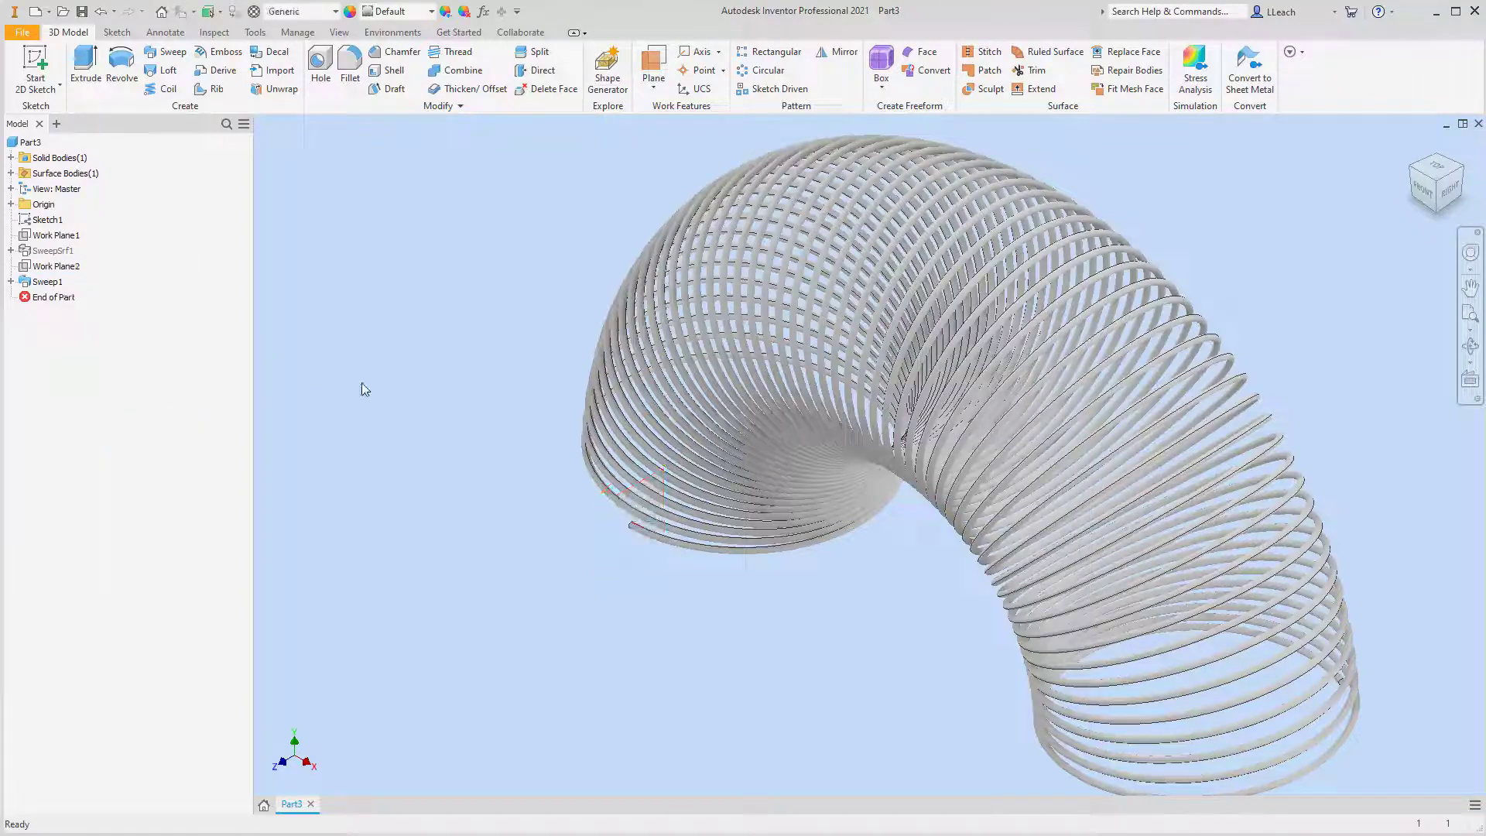
# Assign the Silver material from the Inventor Material Library to the spring part.
pyautogui.moveTo(1021, 317); pyautogui.dragTo(1007, 280, button='middle')
pyautogui.scroll(-3, 1002, 281)
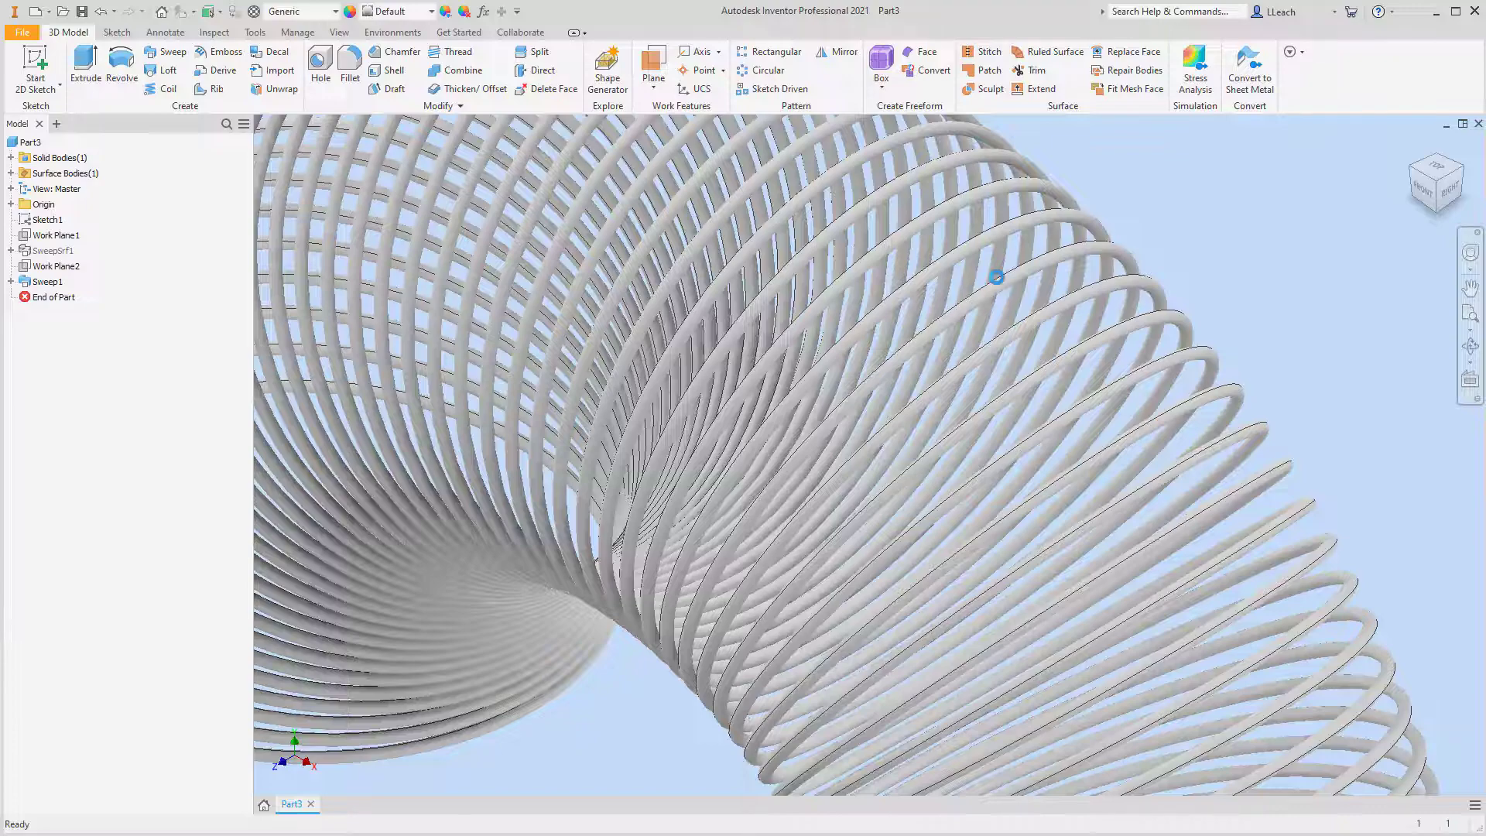
pyautogui.scroll(5, 998, 281)
pyautogui.scroll(-5, 1060, 301)
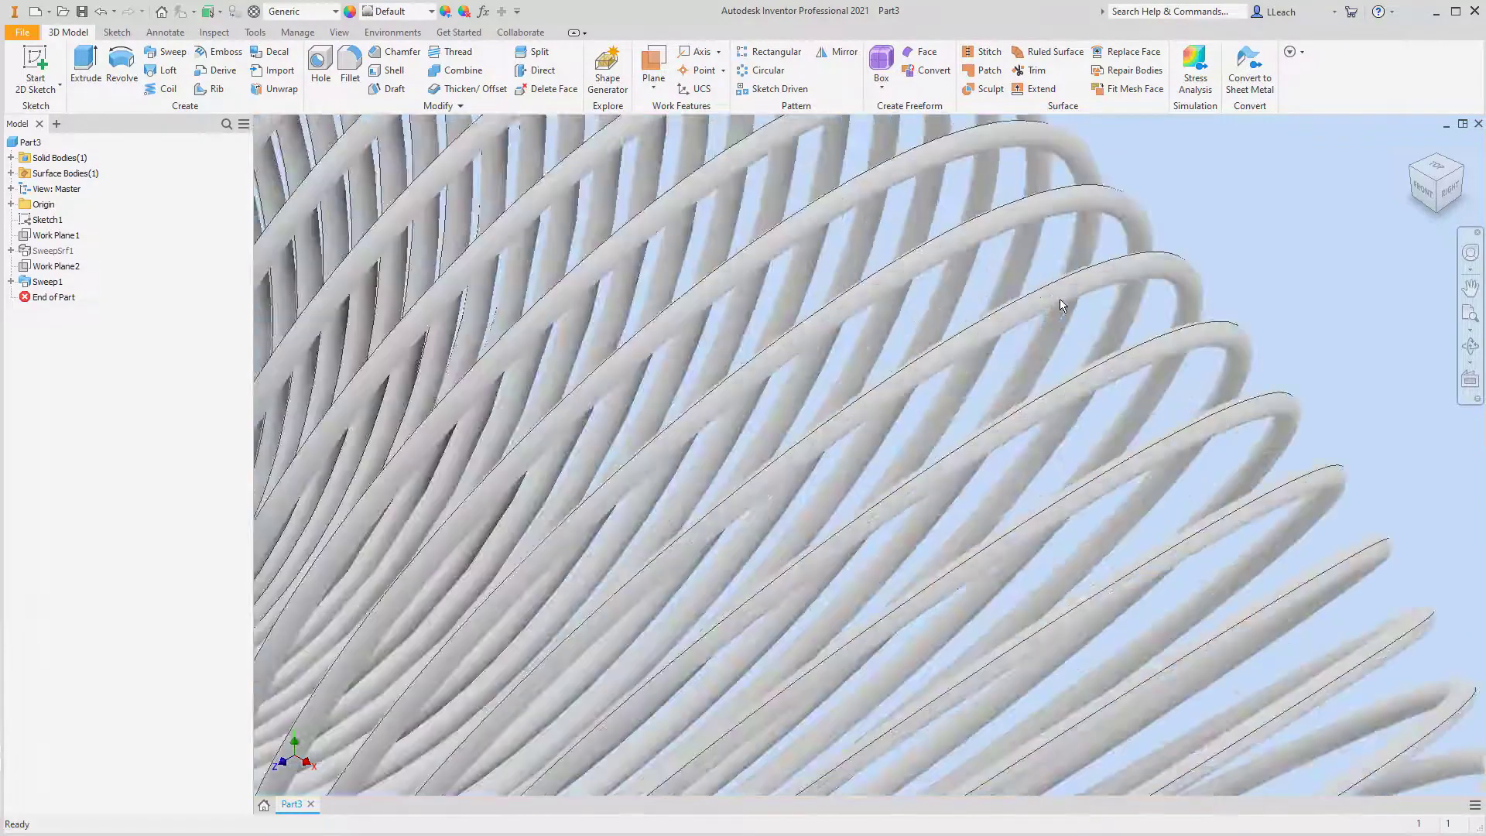
pyautogui.scroll(5, 1060, 301)
pyautogui.moveTo(1060, 304); pyautogui.dragTo(982, 344, button='middle')
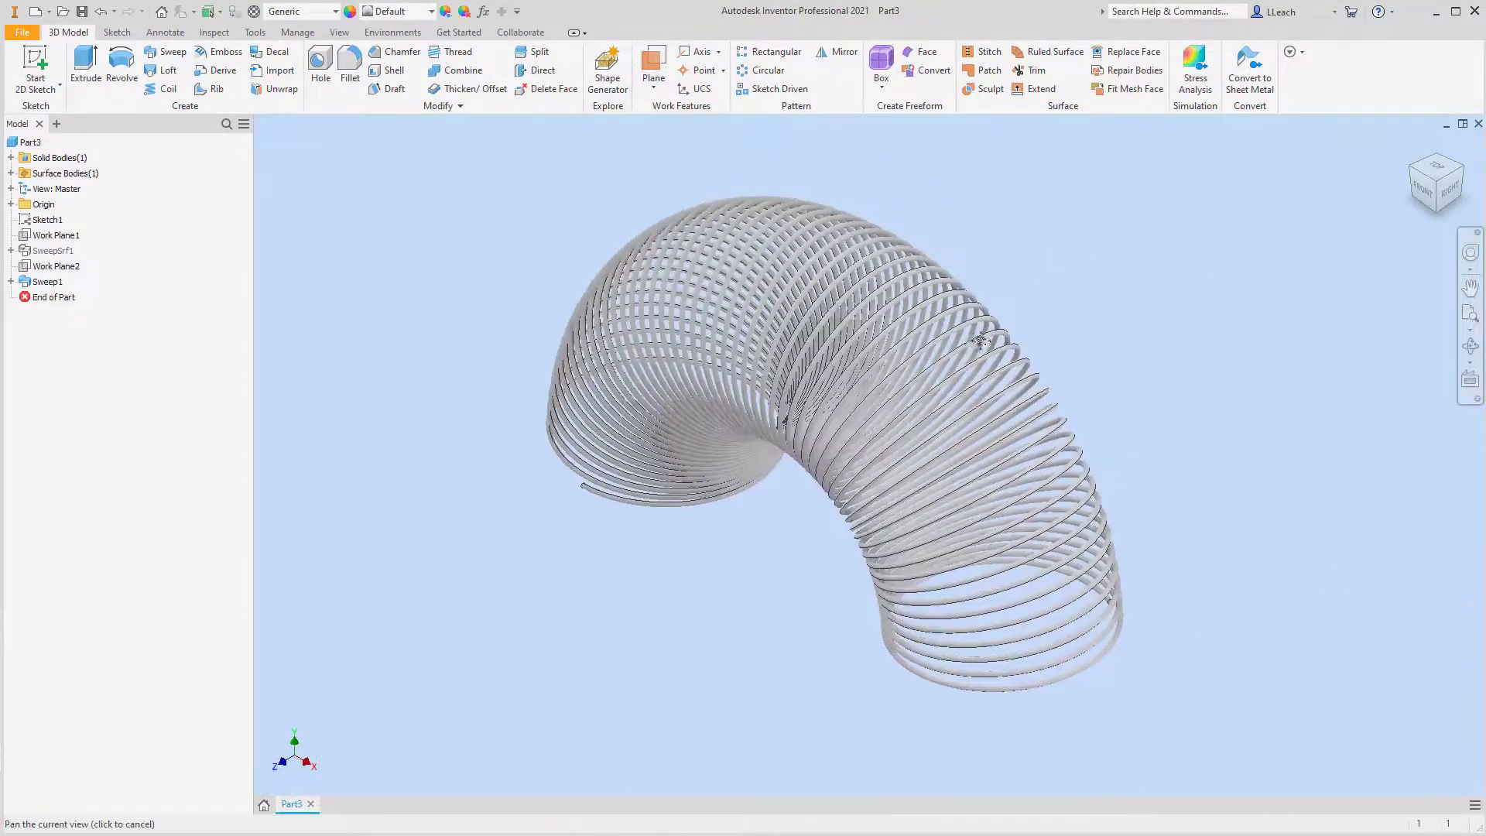
pyautogui.click(336, 12)
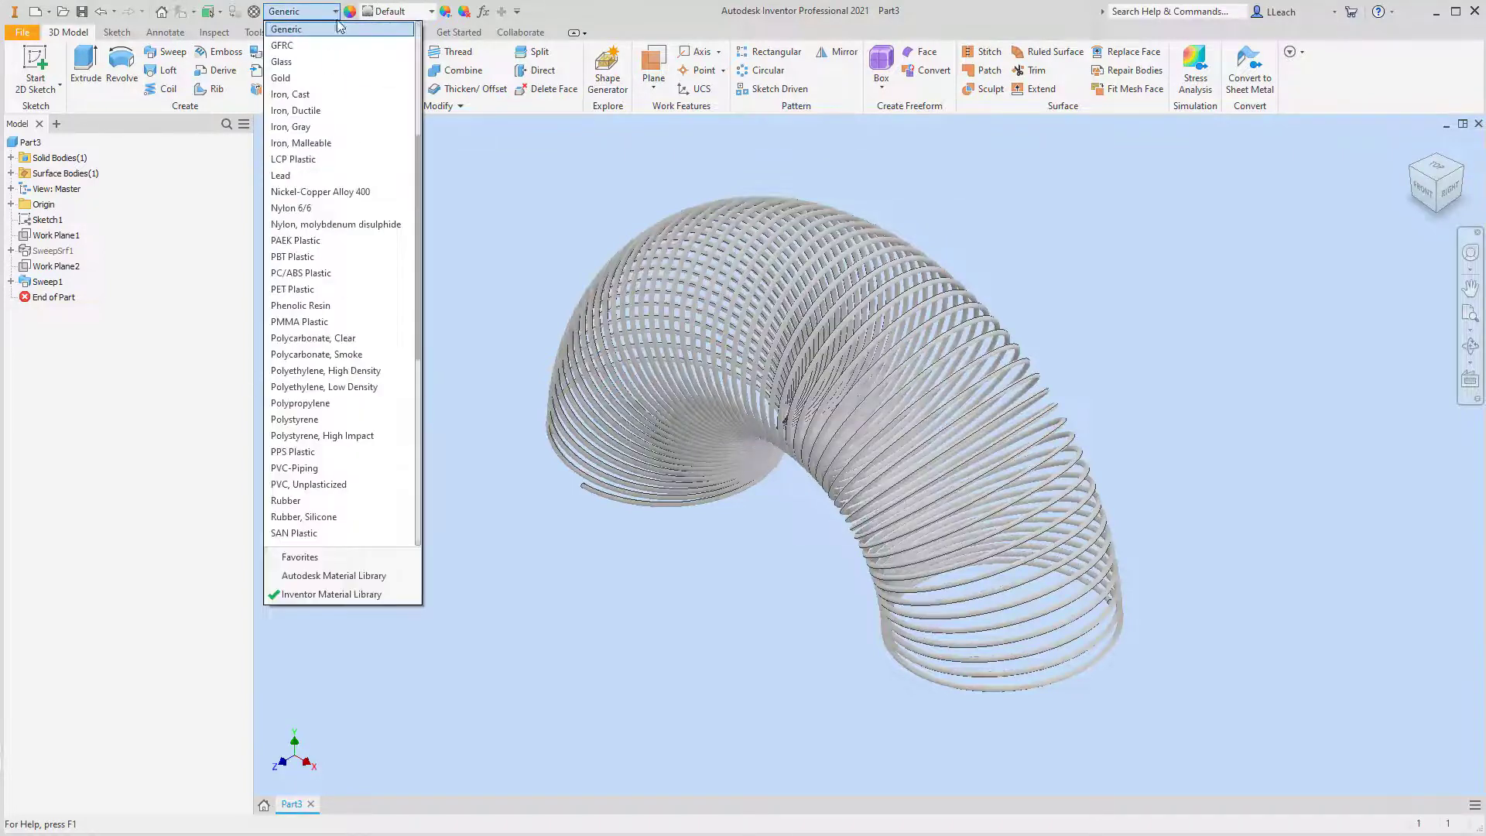
pyautogui.moveTo(418, 280); pyautogui.dragTo(410, 378)
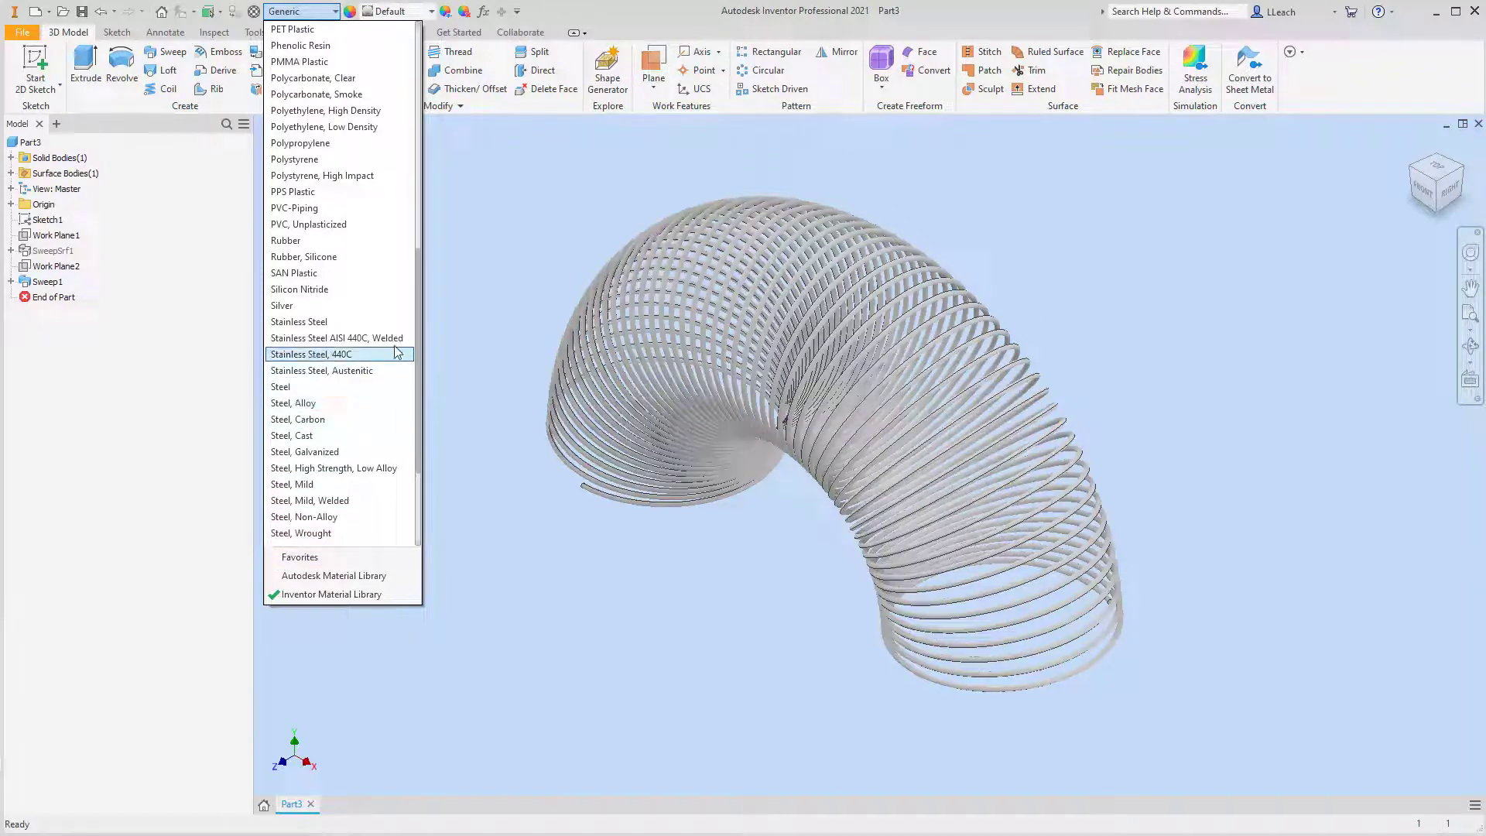
pyautogui.click(302, 307)
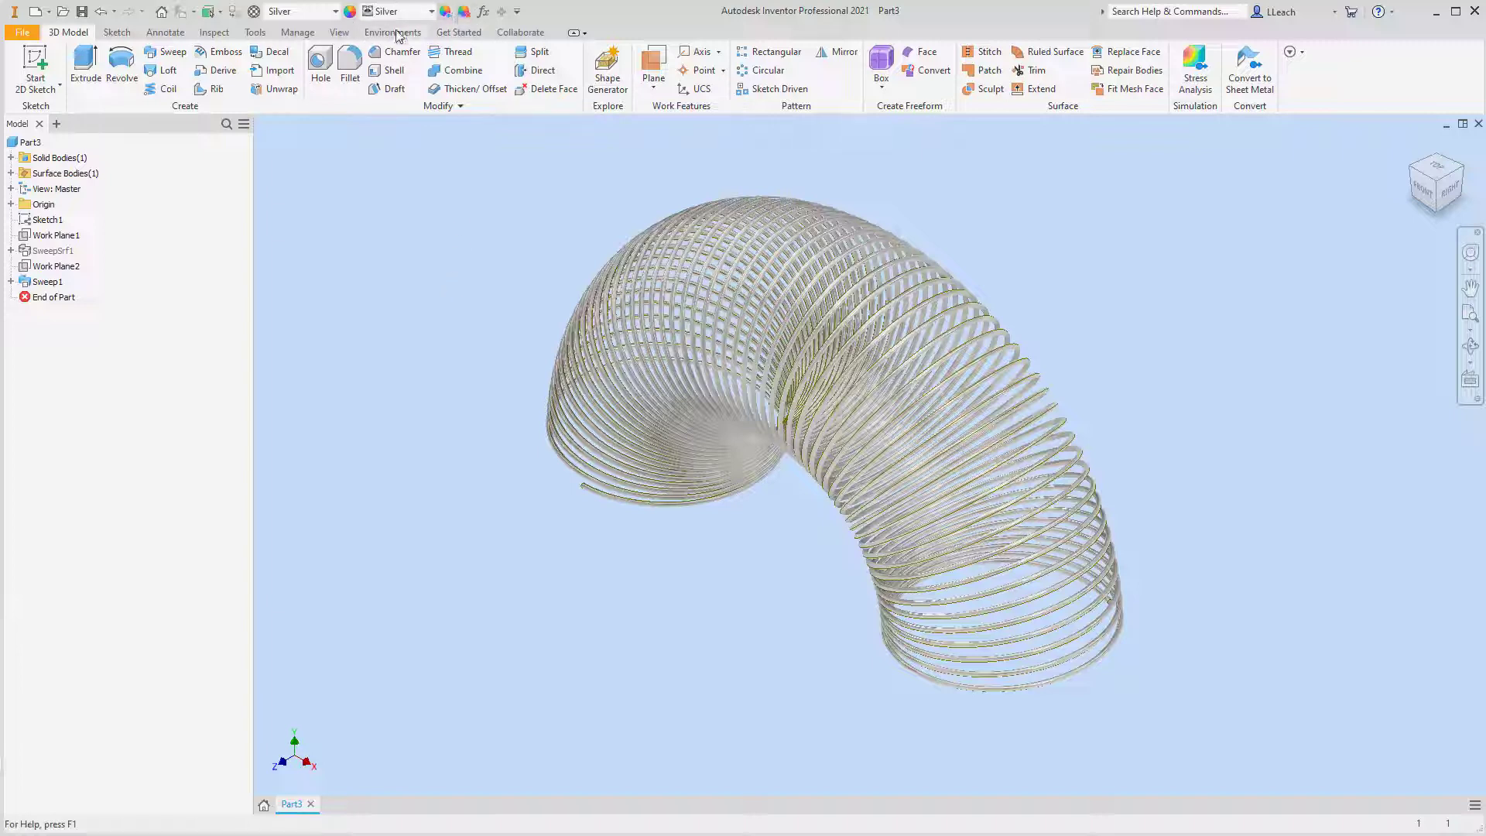
# Set the model's visual style to Realistic.
pyautogui.click(339, 31)
pyautogui.click(283, 91)
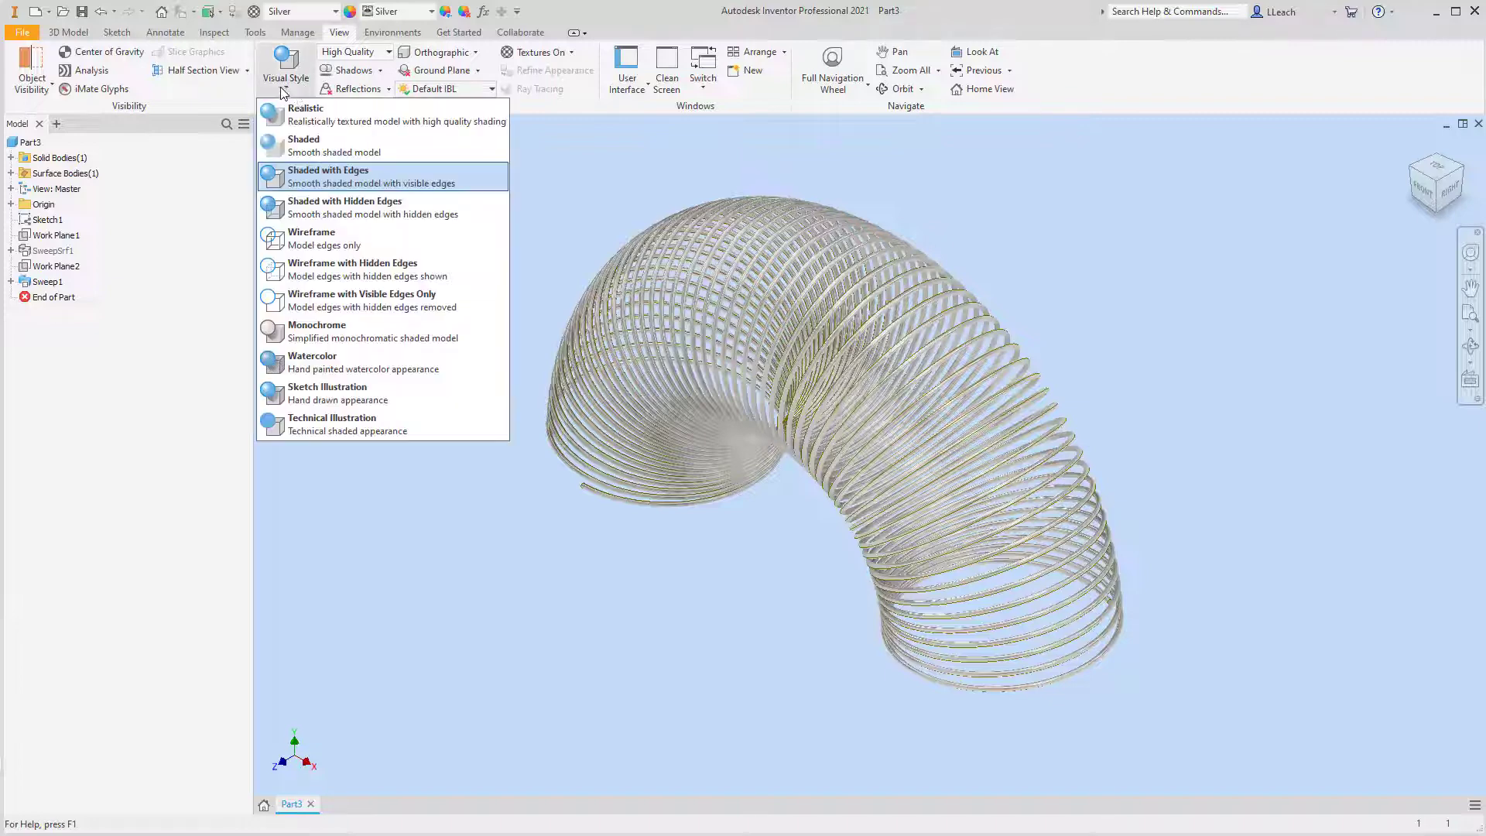
pyautogui.click(307, 120)
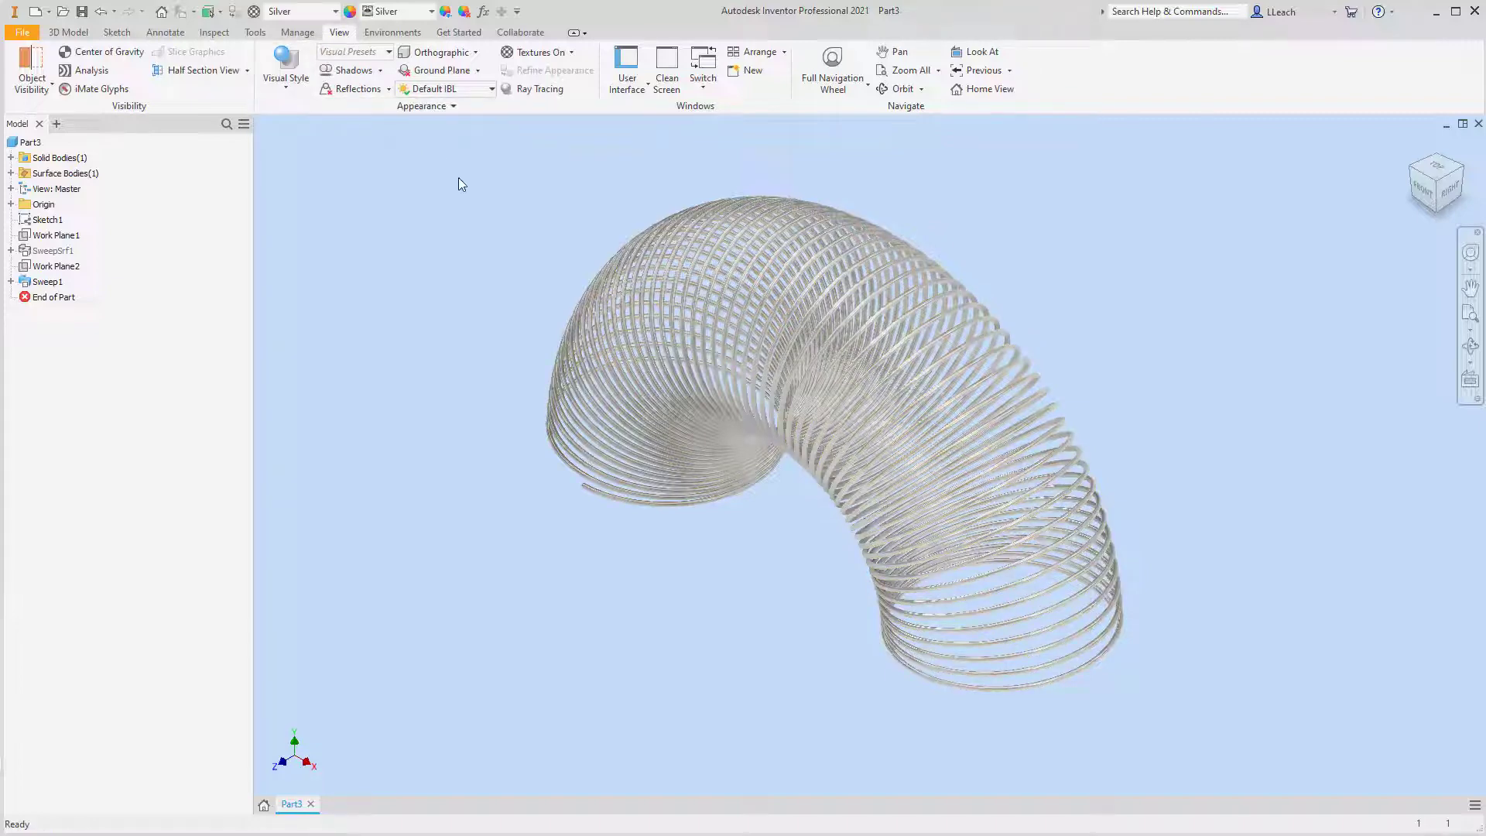
# Turn on shadows for the spring and try the reflections display.
pyautogui.click(369, 74)
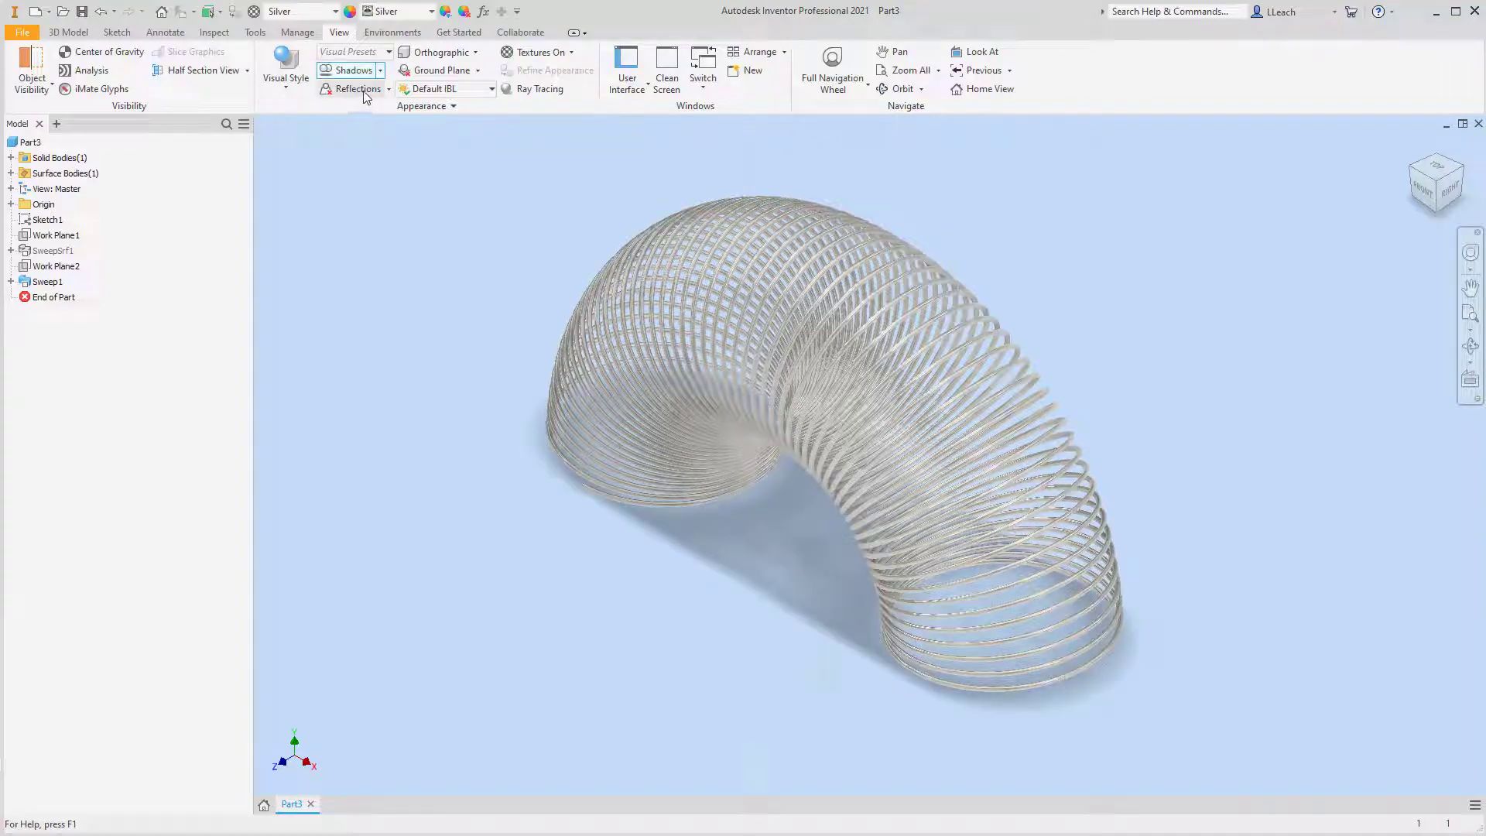
pyautogui.click(364, 89)
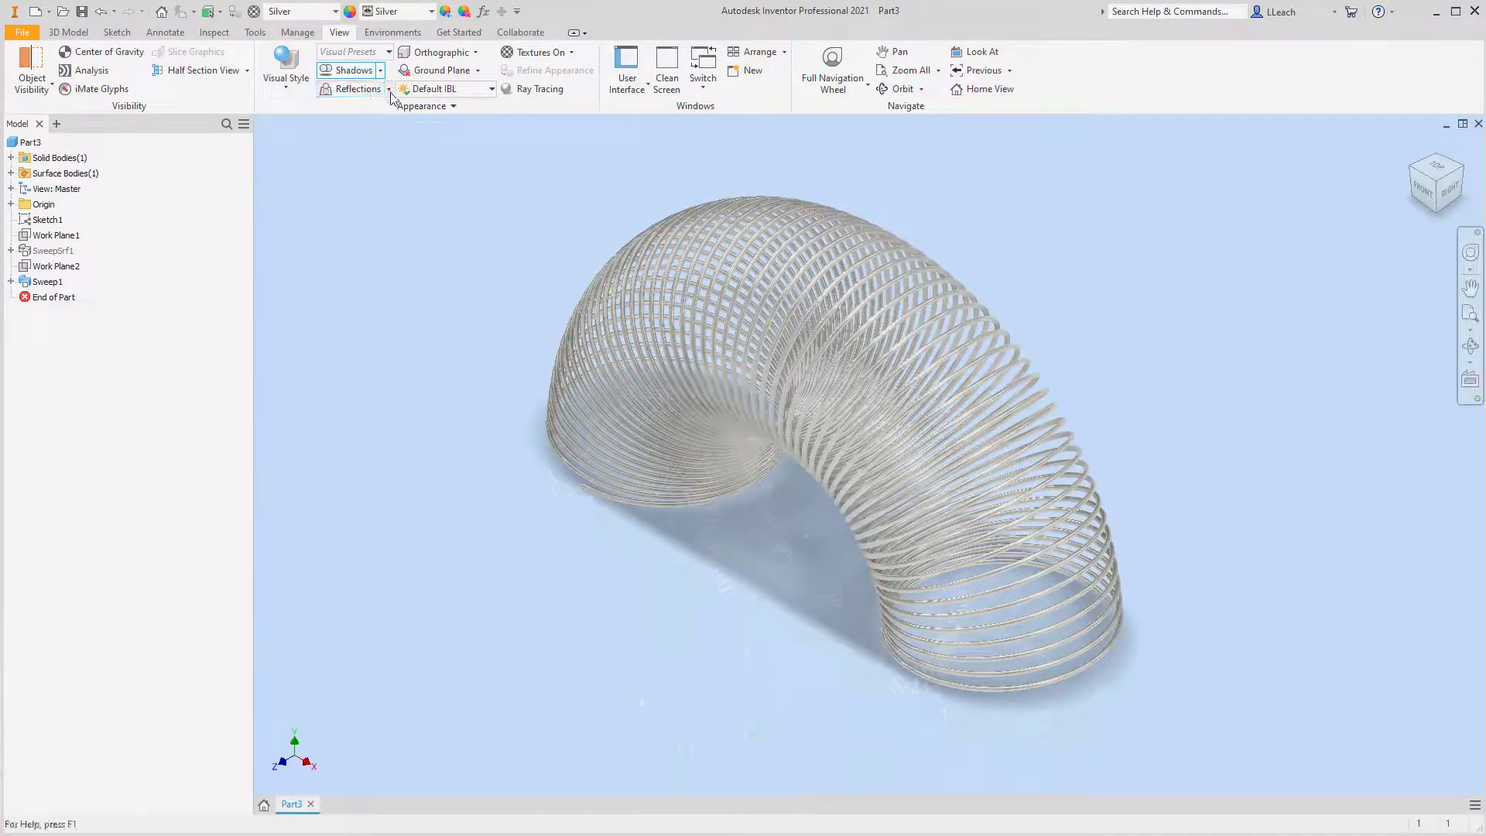
# Change the lighting style of the spring's display to Photo Booth.
pyautogui.click(443, 91)
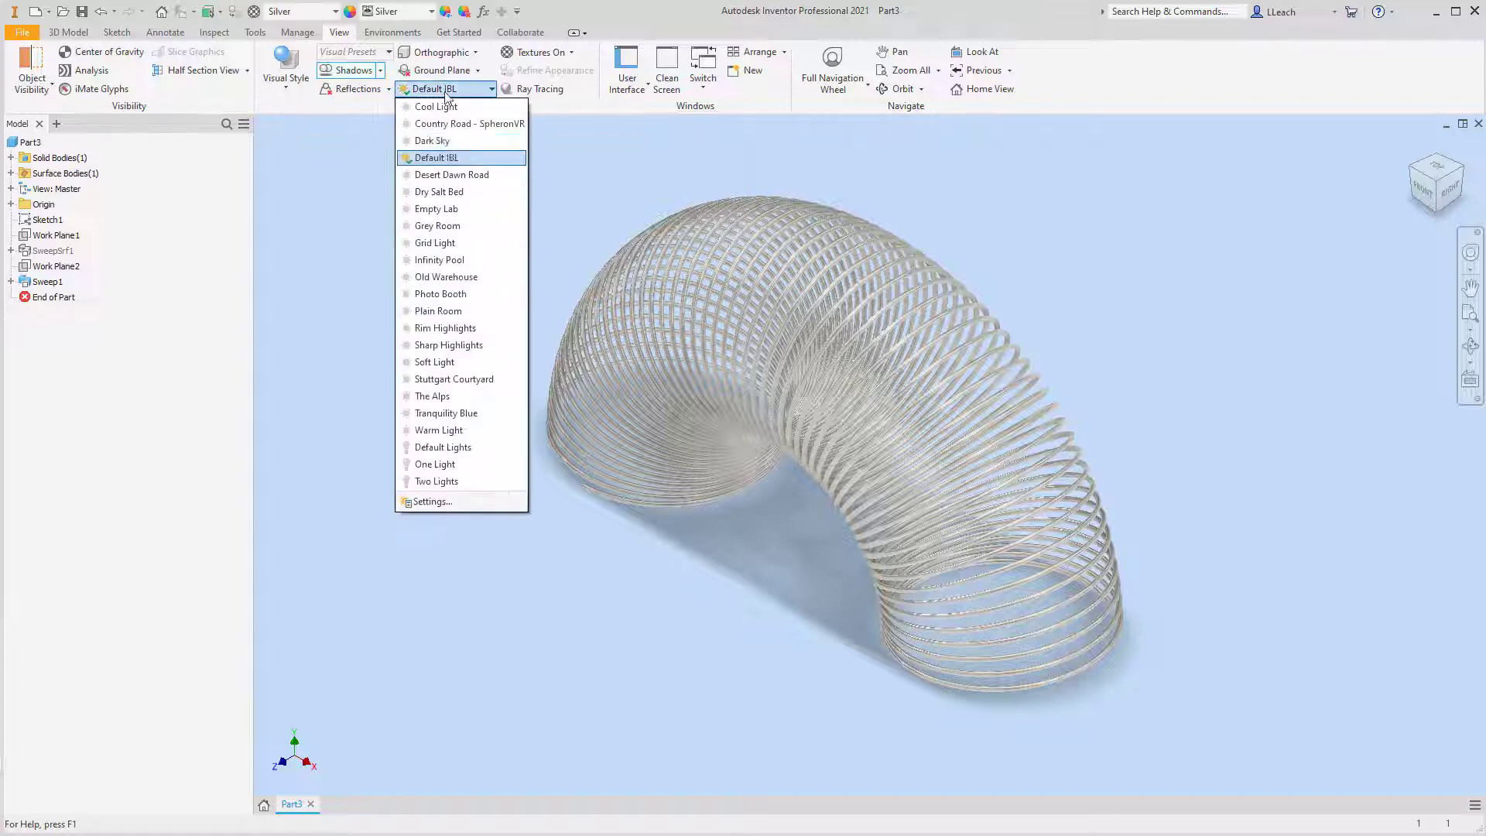
pyautogui.click(461, 297)
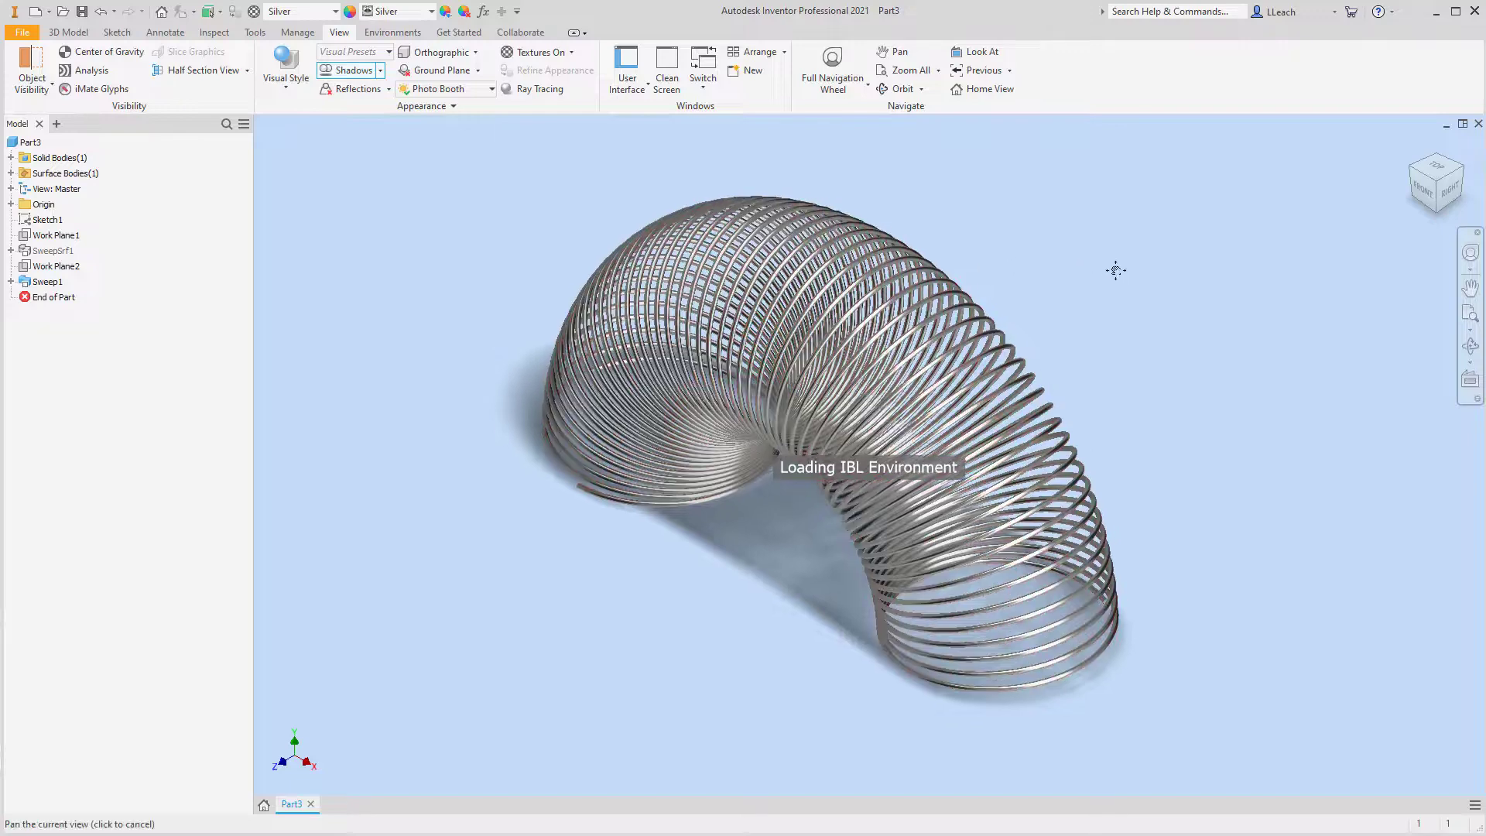
pyautogui.scroll(3, 1111, 271)
pyautogui.scroll(-5, 1111, 271)
pyautogui.scroll(1, 1111, 273)
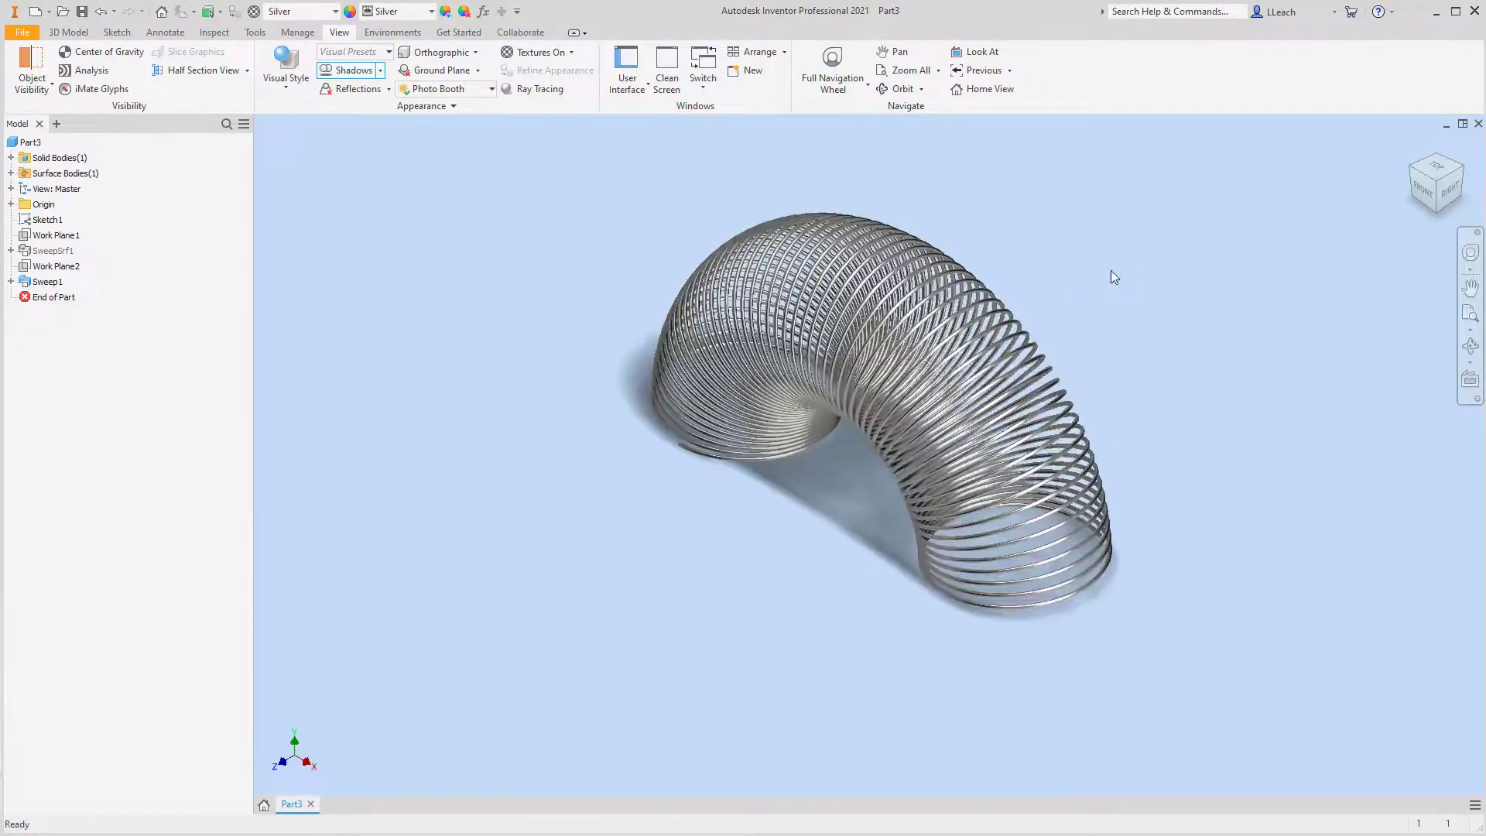
# Save the part under the name SLINKY as an Autodesk Inventor part in the Parametric-Modeling2 folder.
pyautogui.click(1415, 152)
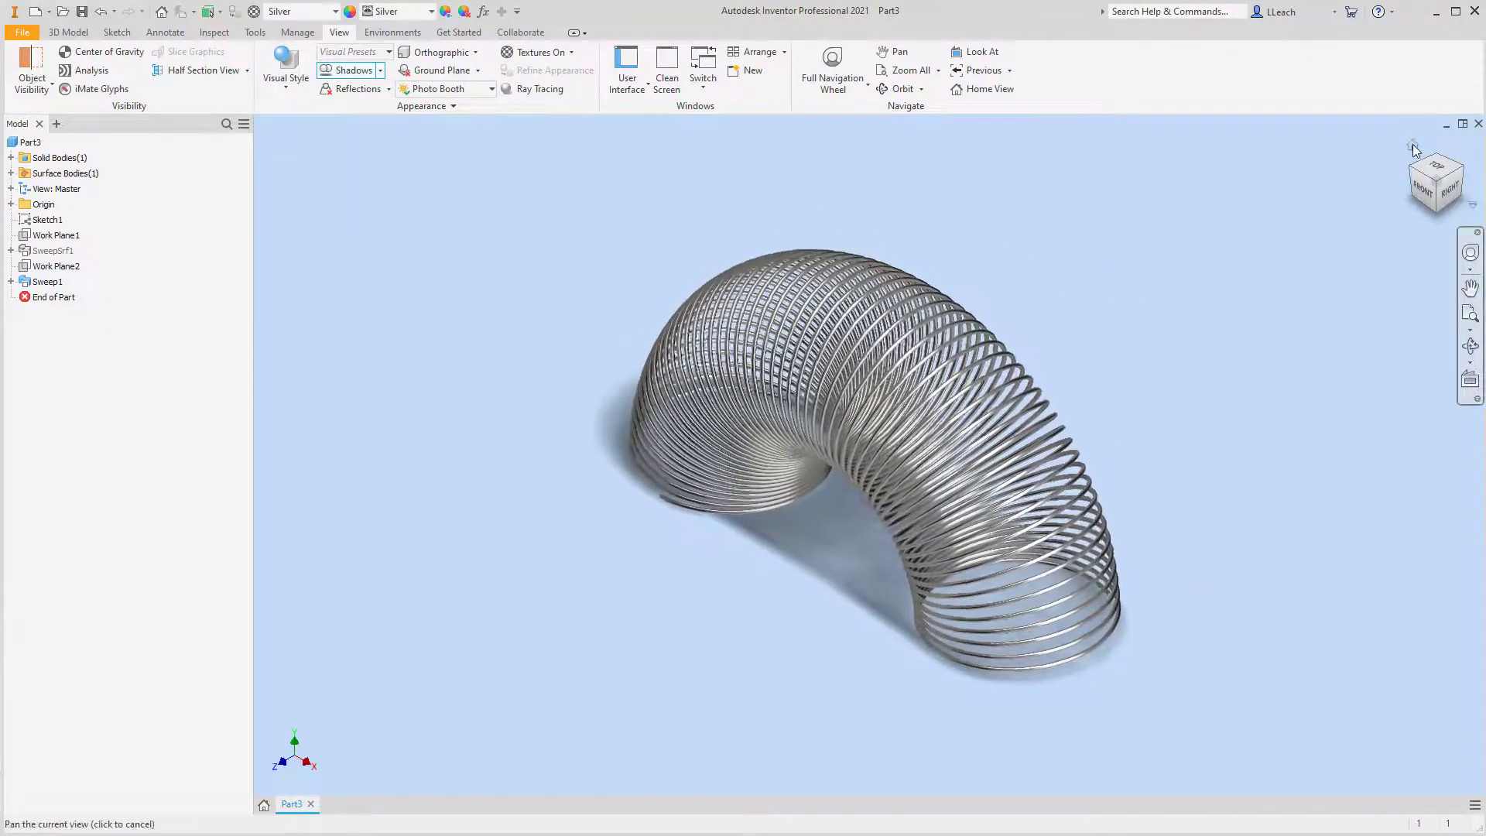
pyautogui.click(22, 32)
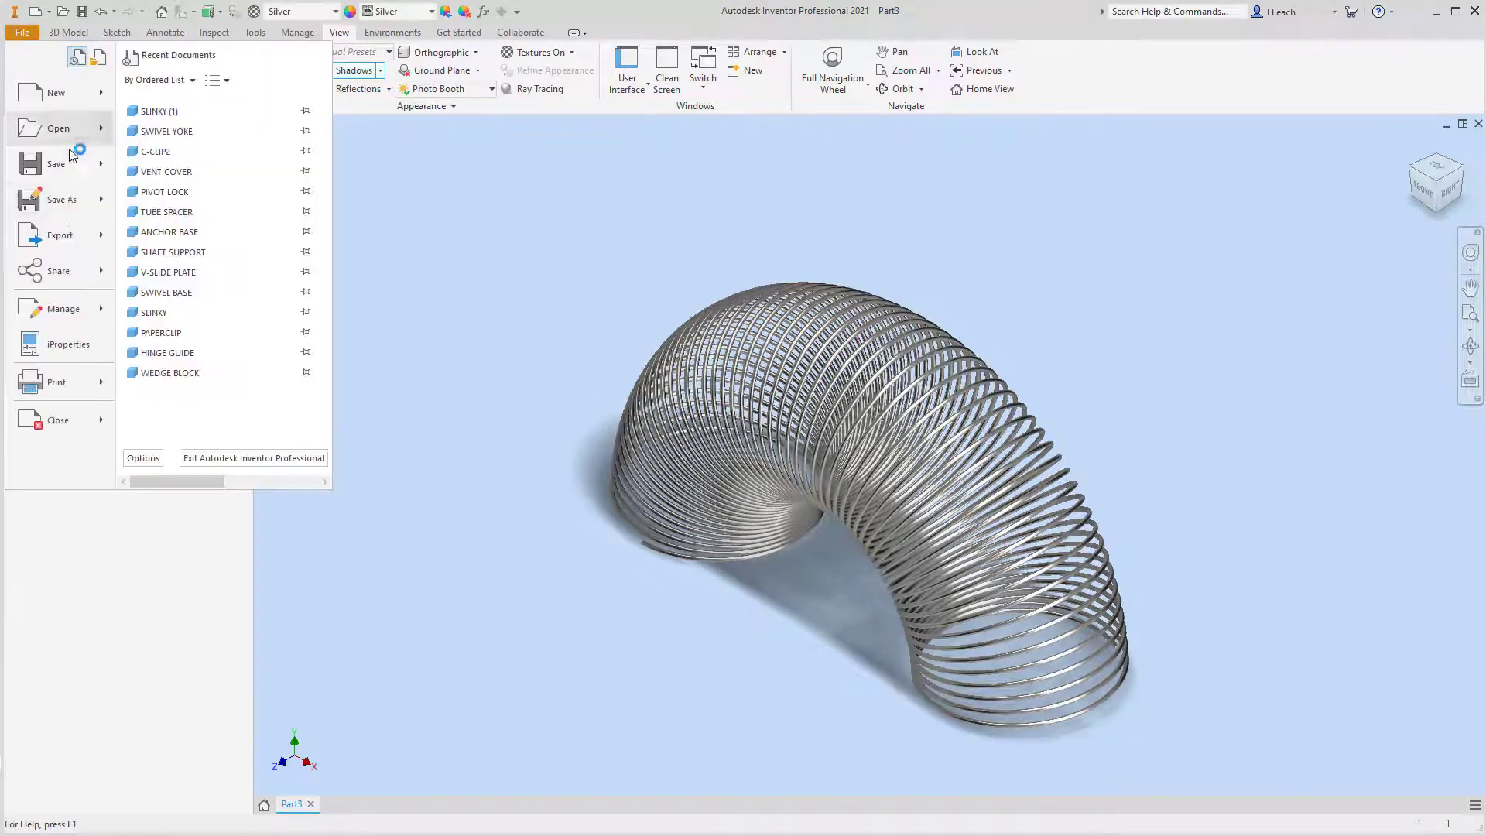
pyautogui.click(58, 201)
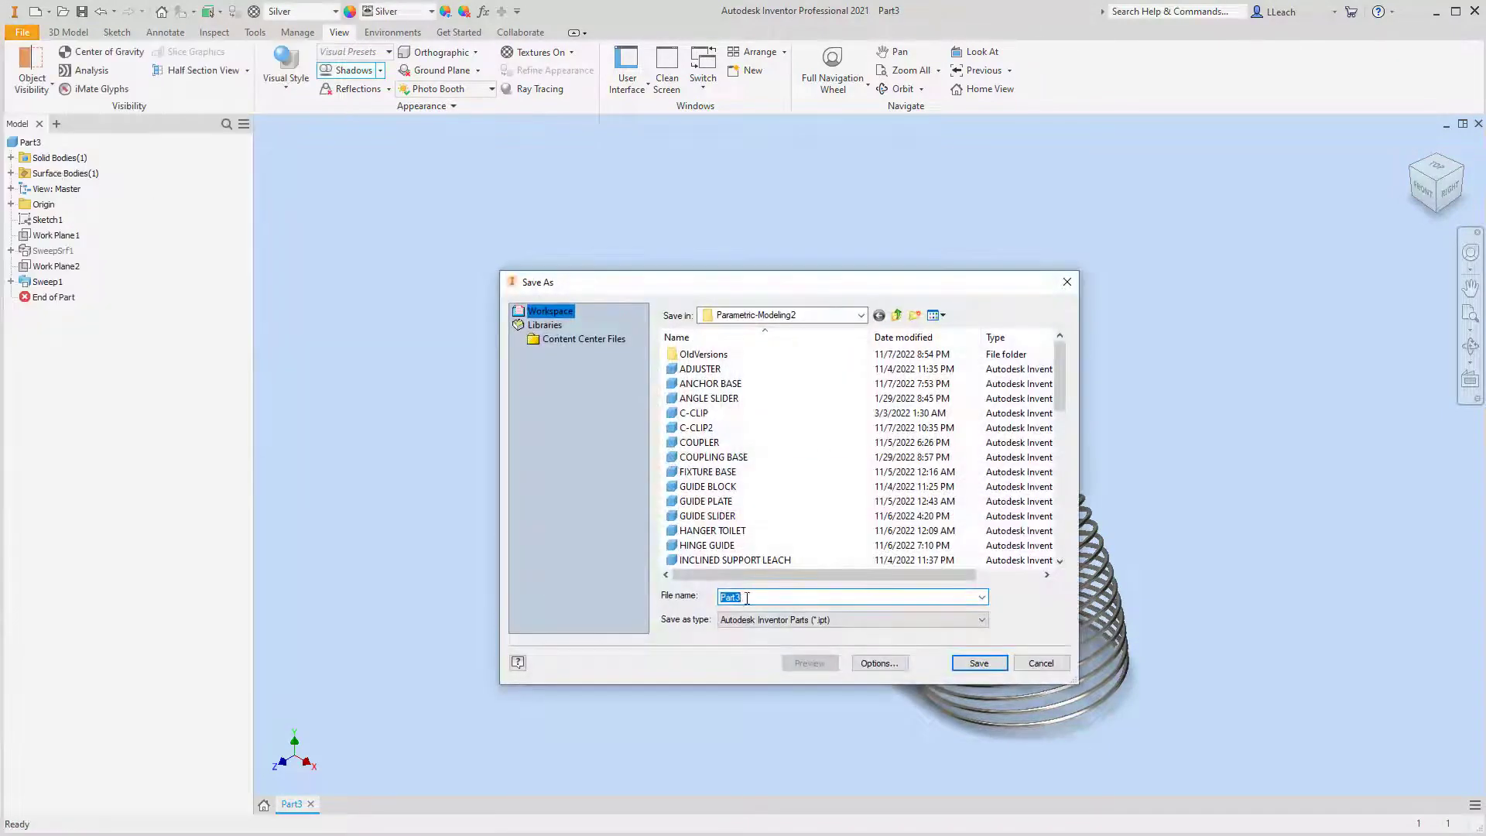
pyautogui.write('SLINKY')
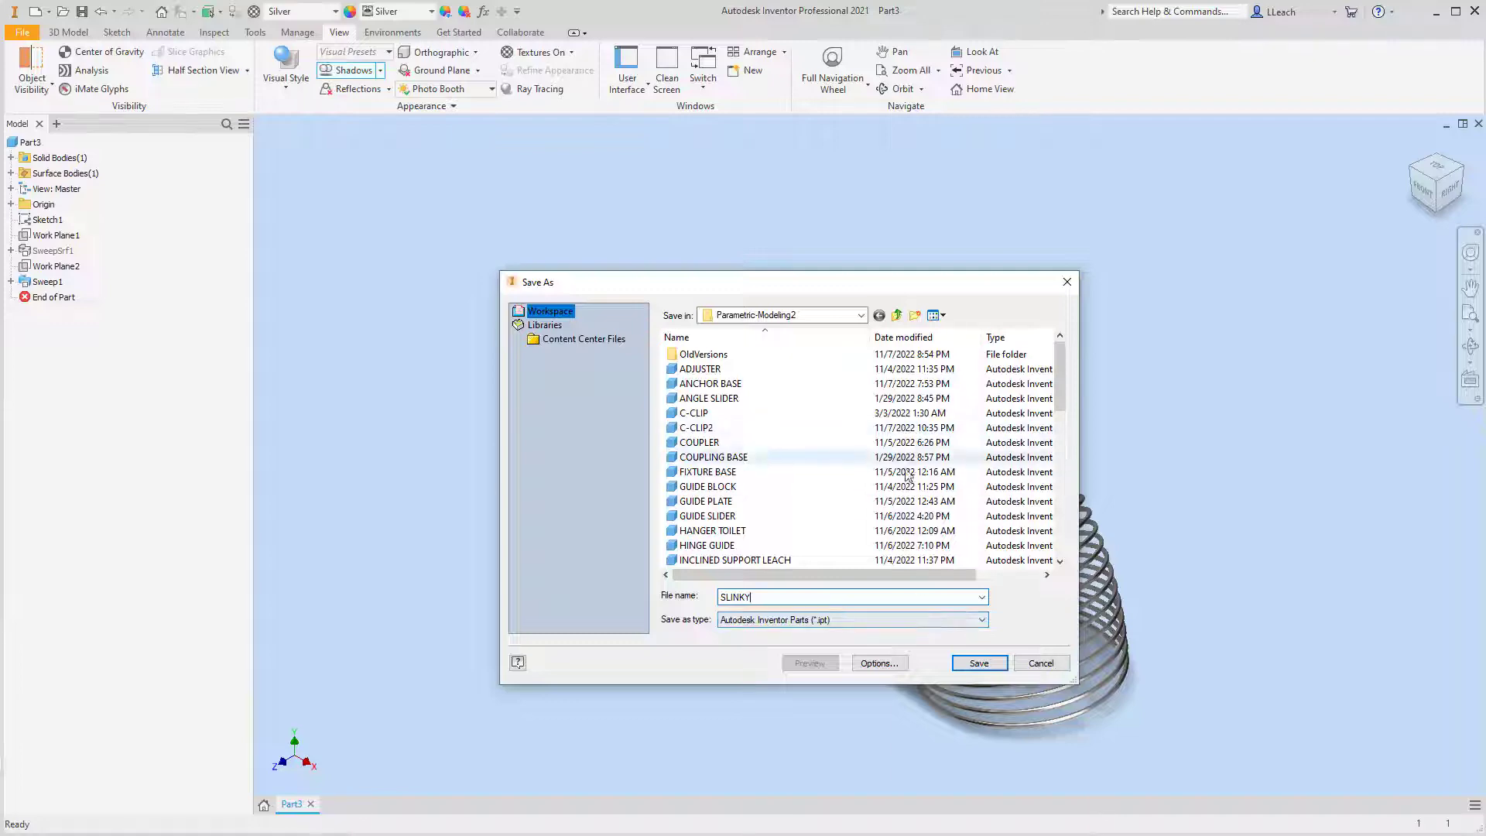
pyautogui.click(979, 663)
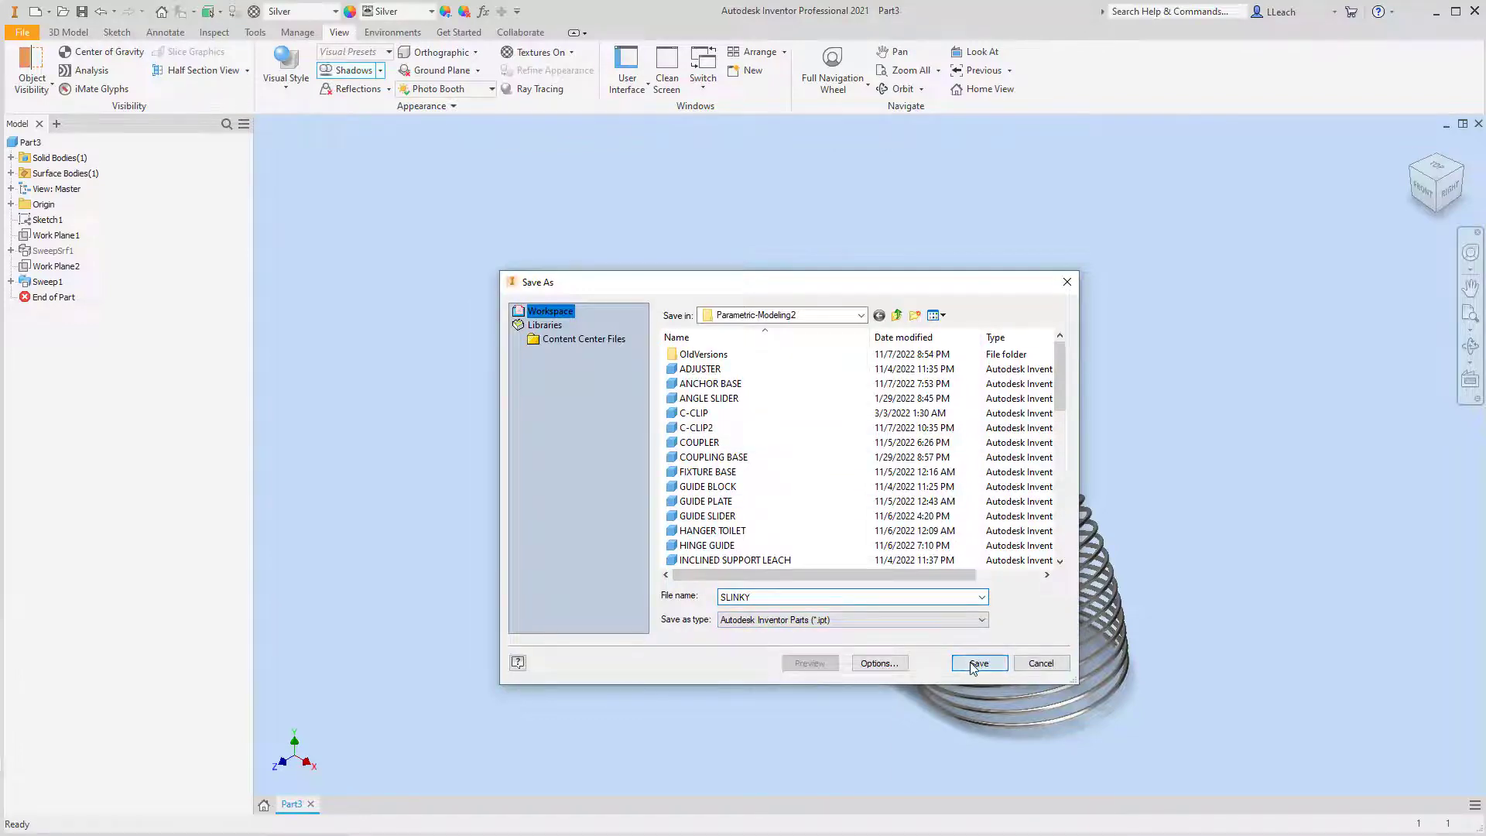